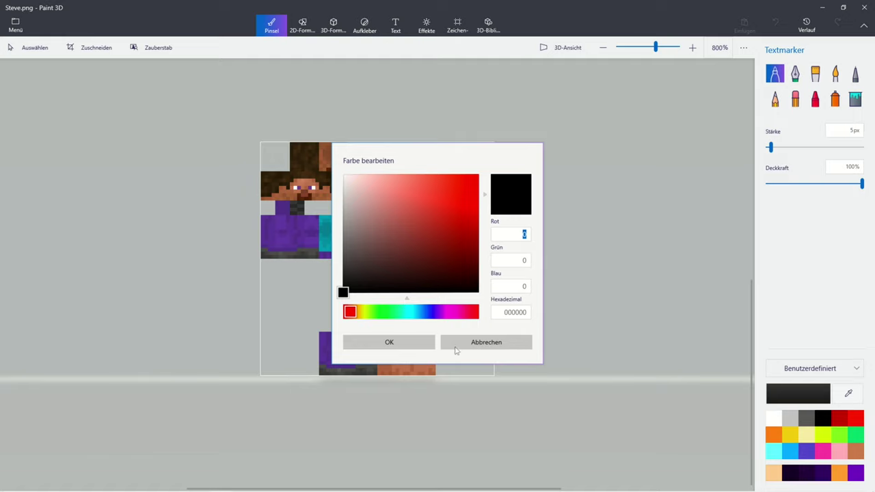
Sample the brown of the character's hair and shift it to dark red 3f1515 as the paint colour
left_click_drag(374, 316, 501, 317)
left_click(848, 395)
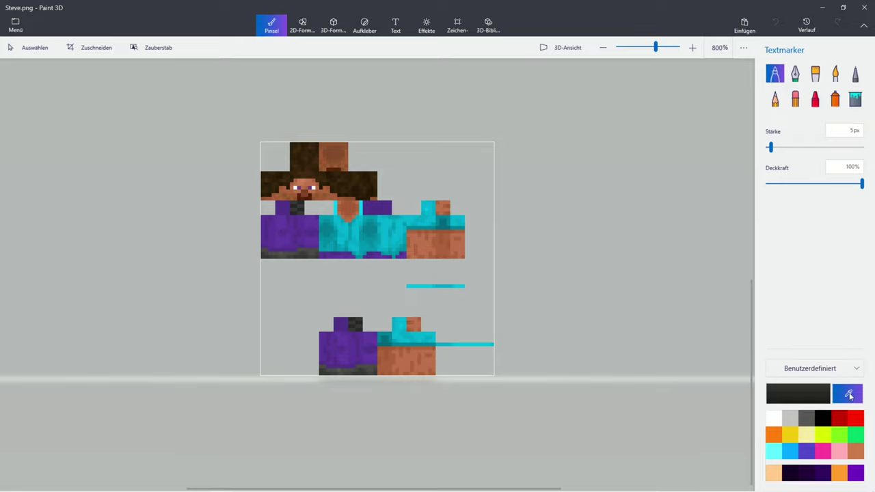
scroll(303, 167, "up", 6)
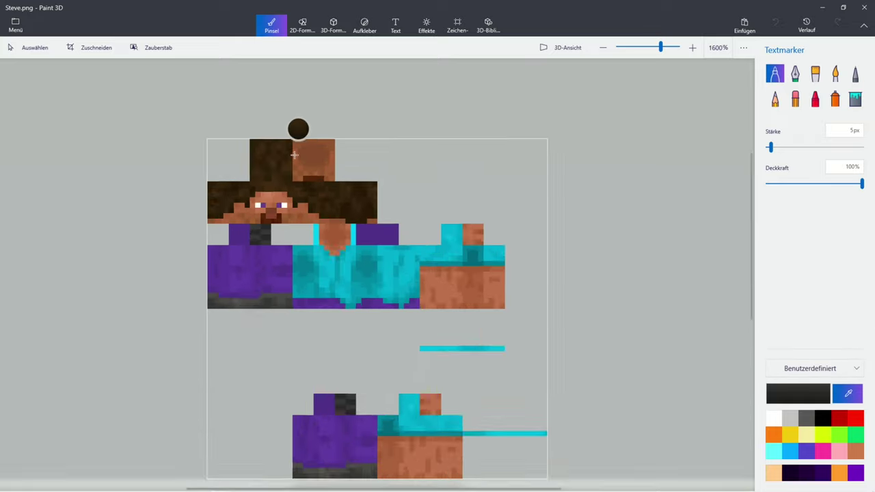
left_click(270, 250)
left_click(798, 393)
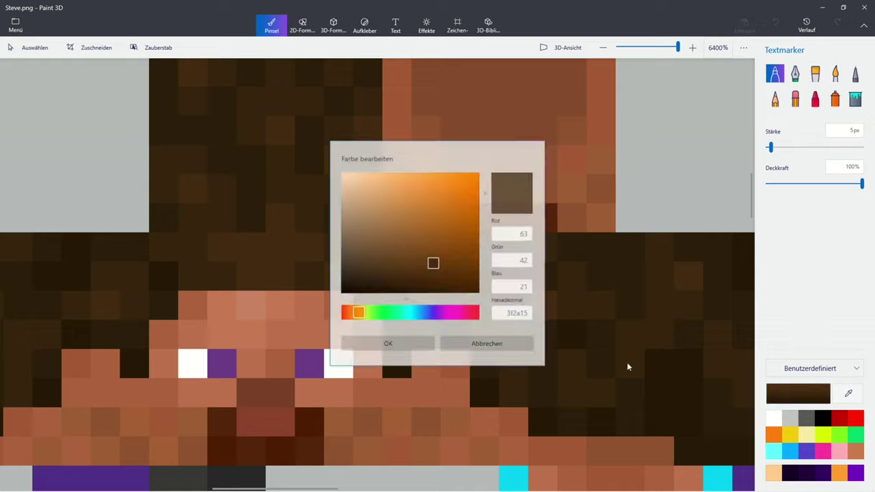
left_click_drag(370, 314, 289, 315)
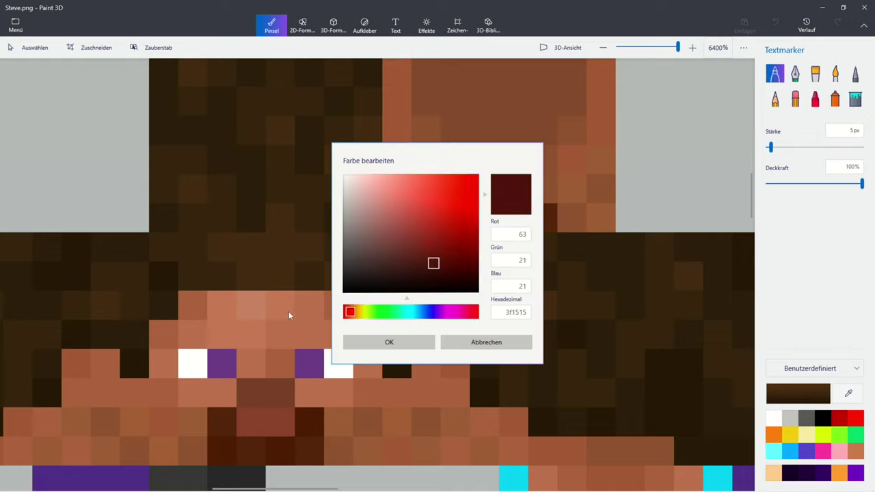
left_click(393, 345)
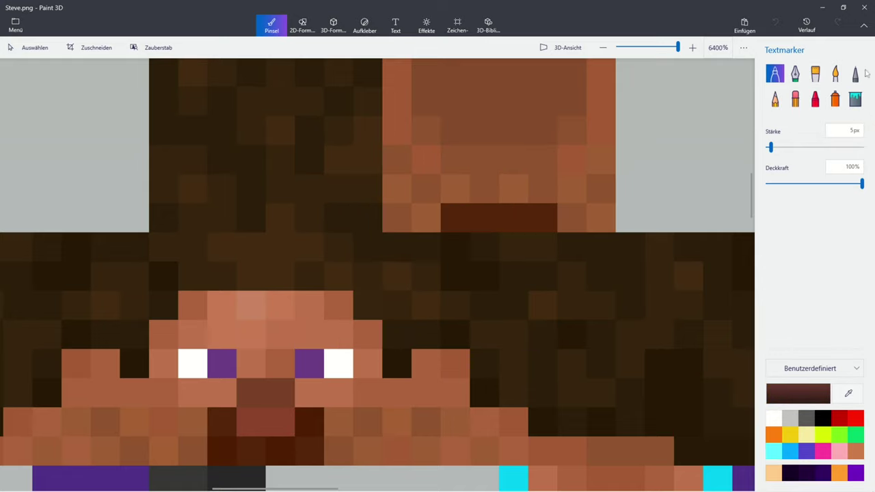
With the pixel pen, repaint the lightest brown hair pixels on the head's top and front hairline in dark red
left_click(854, 78)
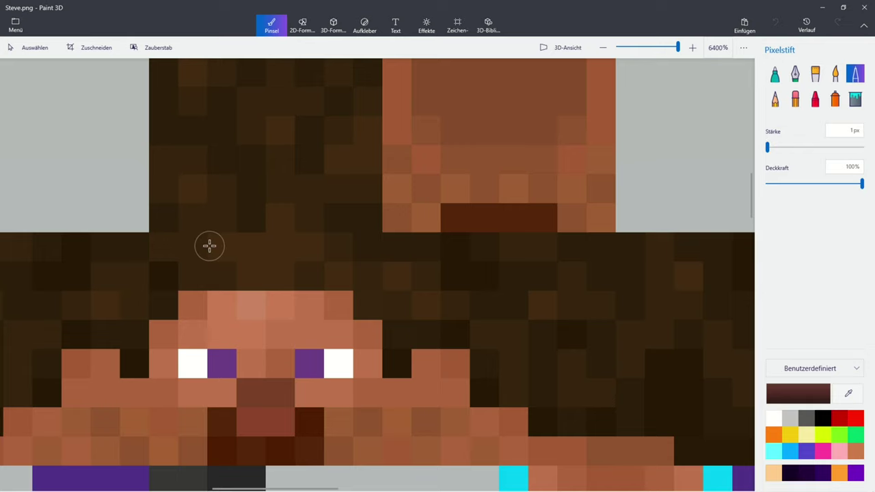
mouse_move(214, 247)
left_mouse_down()
mouse_move(239, 248)
mouse_move(253, 269)
left_mouse_up()
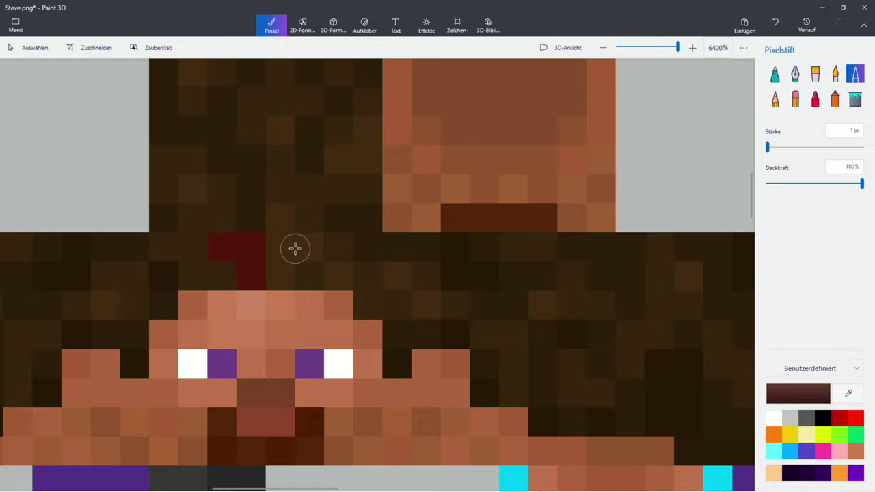
left_click_drag(297, 249, 280, 225)
left_click(193, 189)
left_click(280, 130)
left_click_drag(342, 157, 367, 134)
scroll(301, 113, "up", 2)
scroll(301, 113, "left", 2)
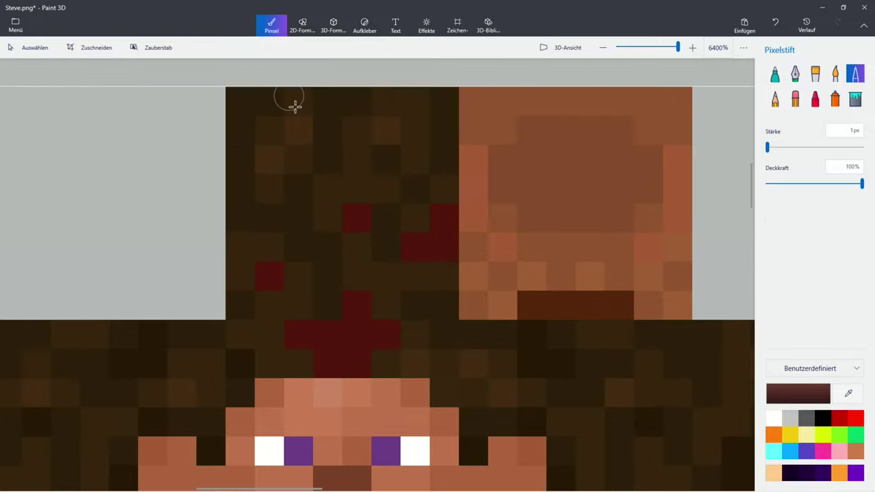
left_click_drag(299, 128, 272, 157)
left_click(384, 128)
Paint the remaining lightest brown pixels along the hairline, sides and back of the hair in the same dark red
scroll(410, 226, "down", 2)
scroll(410, 225, "right", 1)
left_click_drag(405, 270, 431, 294)
left_click(344, 267)
scroll(559, 305, "right", 3)
left_click(636, 247)
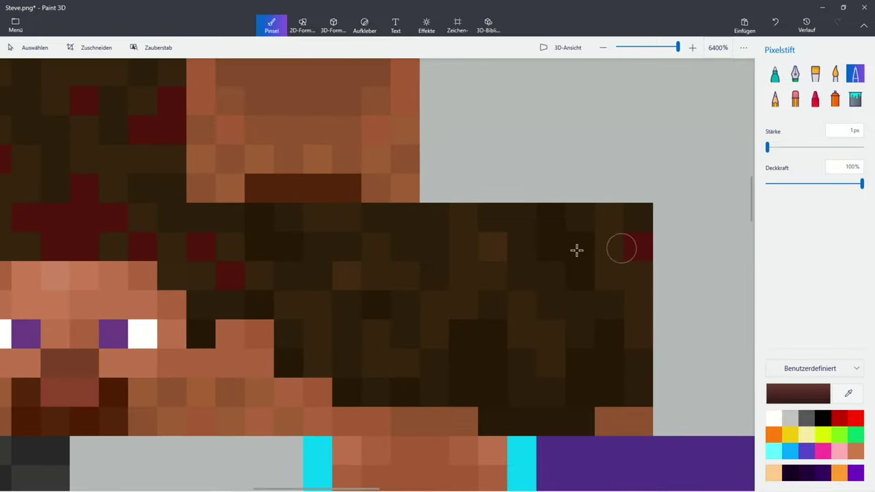
left_click(495, 248)
left_click(346, 275)
scroll(344, 273, "down", 1)
left_click(157, 272)
scroll(86, 272, "up", 1)
left_click(85, 270)
scroll(255, 282, "down", 1)
scroll(318, 219, "up", 1)
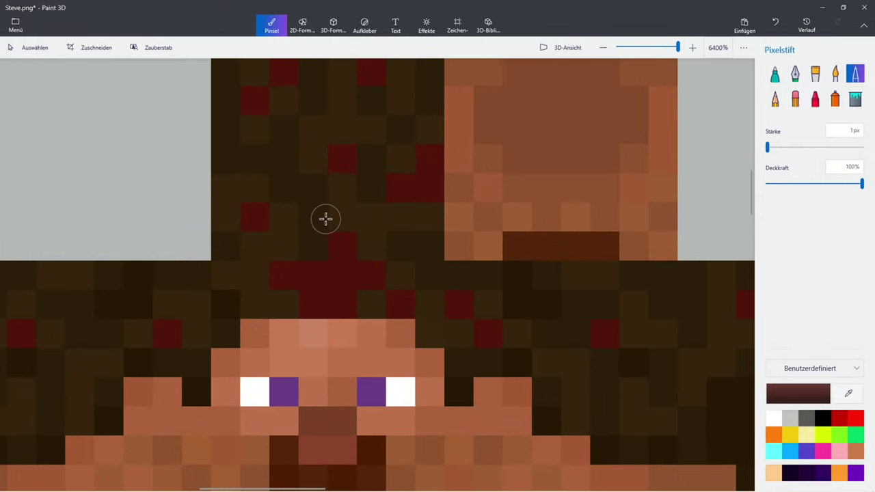
Set the paint colour to 331111 and recolour the medium brown hair pixels on the head's top and front
left_click(798, 393)
left_click_drag(355, 312, 289, 314)
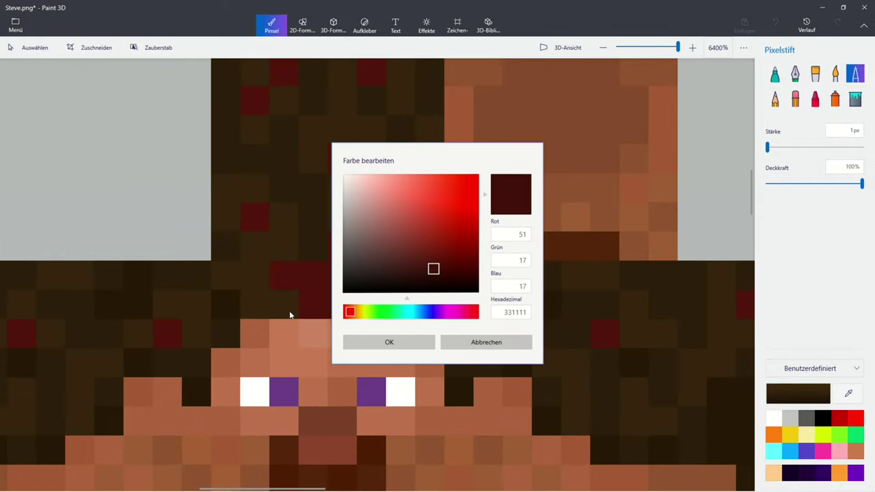
left_click(389, 342)
mouse_move(342, 195)
left_mouse_down()
mouse_move(381, 233)
mouse_move(374, 245)
left_mouse_up()
scroll(382, 252, "down", 1)
scroll(350, 152, "up", 1)
mouse_move(375, 171)
left_mouse_down()
mouse_move(380, 223)
mouse_move(455, 233)
mouse_move(405, 143)
left_mouse_up()
mouse_move(334, 154)
left_mouse_down()
mouse_move(290, 170)
mouse_move(297, 229)
mouse_move(277, 295)
mouse_move(311, 348)
mouse_move(303, 394)
mouse_move(255, 382)
left_mouse_up()
Continue recolouring the medium brown pixels across the side and back hair with 331111
scroll(249, 410, "down", 1)
scroll(249, 410, "left", 1)
mouse_move(244, 431)
left_mouse_down()
mouse_move(250, 369)
mouse_move(268, 353)
mouse_move(176, 421)
mouse_move(148, 425)
mouse_move(137, 353)
mouse_move(202, 357)
mouse_move(182, 291)
mouse_move(222, 290)
left_mouse_up()
scroll(267, 351, "down", 1)
scroll(267, 352, "left", 1)
scroll(226, 290, "down", 2)
scroll(519, 344, "up", 2)
mouse_move(611, 335)
left_mouse_down()
mouse_move(640, 383)
mouse_move(660, 329)
mouse_move(523, 332)
mouse_move(468, 401)
mouse_move(352, 293)
mouse_move(328, 363)
mouse_move(269, 305)
mouse_move(205, 303)
mouse_move(213, 322)
left_mouse_up()
scroll(640, 386, "down", 1)
scroll(718, 332, "up", 1)
scroll(278, 378, "down", 2)
scroll(278, 379, "up", 2)
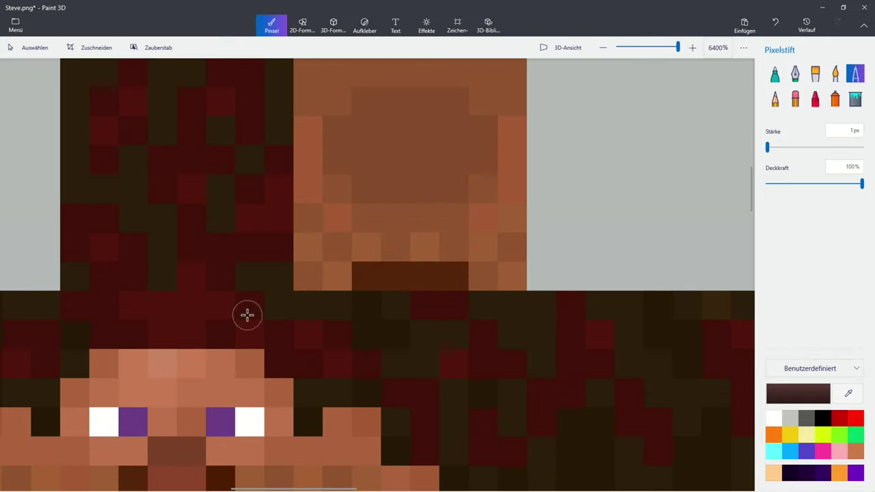
Sample the darkest brown of the hair, shift its hue to red, and start recolouring the darkest pixels beside the face
left_click(847, 393)
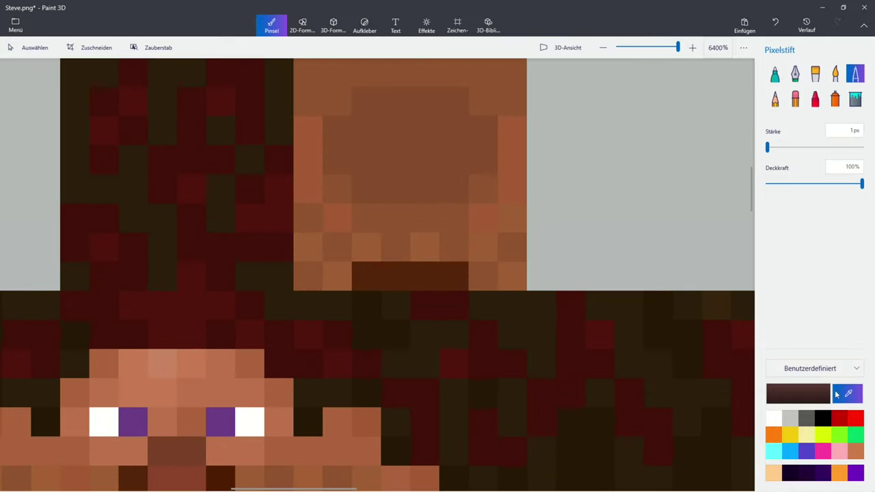
left_click(376, 327)
left_click(798, 394)
mouse_move(358, 311)
left_mouse_down()
mouse_move(336, 344)
mouse_move(395, 334)
left_mouse_up()
left_click(389, 341)
left_click(367, 392)
left_click(314, 422)
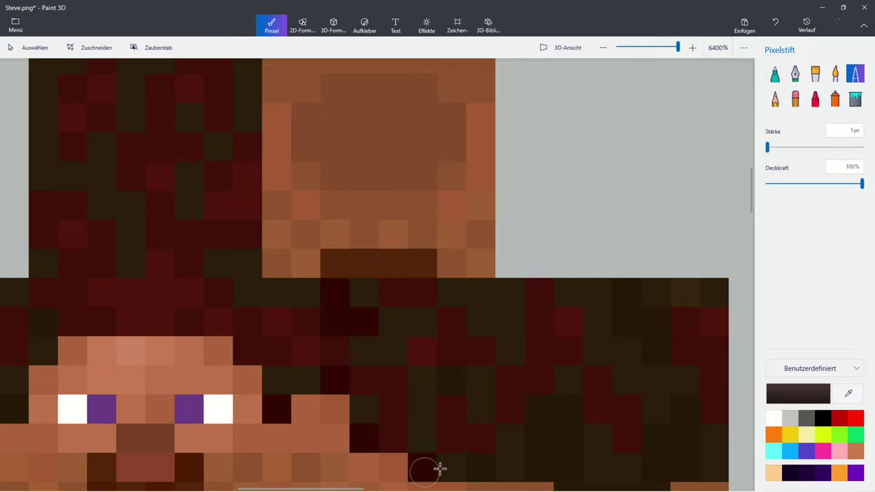
Recolour the darkest brown pixels on the side and back of the hair with the very dark red
left_click(478, 466)
left_click(455, 382)
left_click_drag(536, 406, 566, 465)
scroll(566, 464, "down", 1)
scroll(600, 489, "up", 1)
mouse_move(617, 473)
left_mouse_down()
mouse_move(623, 419)
mouse_move(653, 395)
left_mouse_up()
left_click(670, 275)
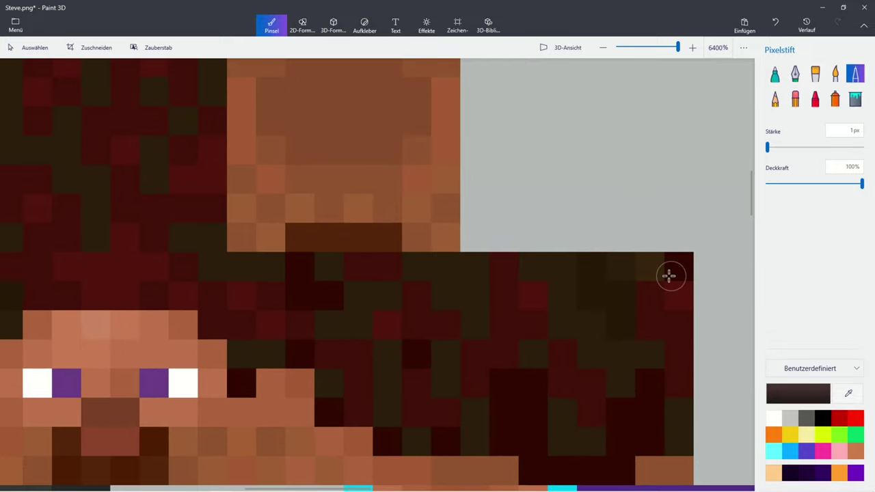
mouse_move(668, 275)
left_mouse_down()
mouse_move(615, 292)
mouse_move(496, 298)
left_mouse_up()
scroll(447, 289, "down", 1)
scroll(213, 363, "up", 1)
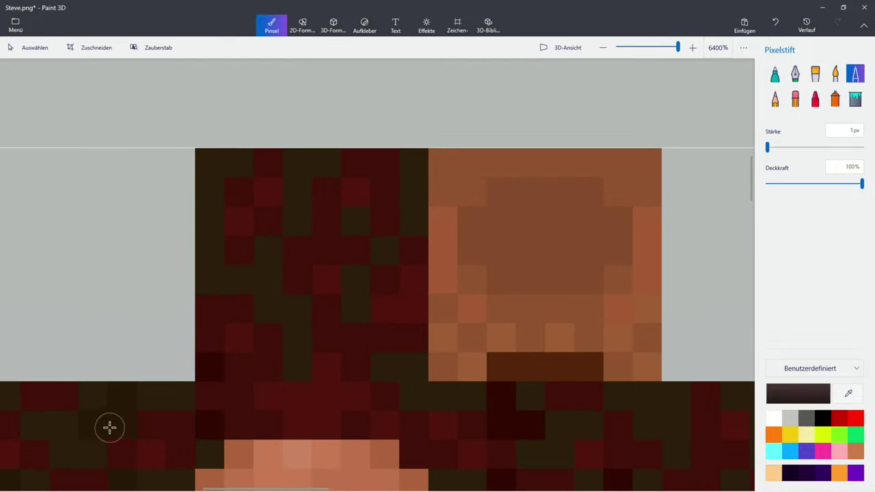
Fill the remaining dark brown pixels on the head's top and darken the side hair left of the face with very dark red
mouse_move(110, 428)
left_mouse_down()
mouse_move(123, 409)
mouse_move(289, 316)
mouse_move(265, 266)
mouse_move(225, 279)
mouse_move(220, 176)
mouse_move(296, 204)
mouse_move(376, 161)
mouse_move(406, 209)
mouse_move(355, 287)
mouse_move(398, 373)
mouse_move(457, 404)
left_mouse_up()
scroll(279, 472, "down", 1)
scroll(261, 296, "up", 1)
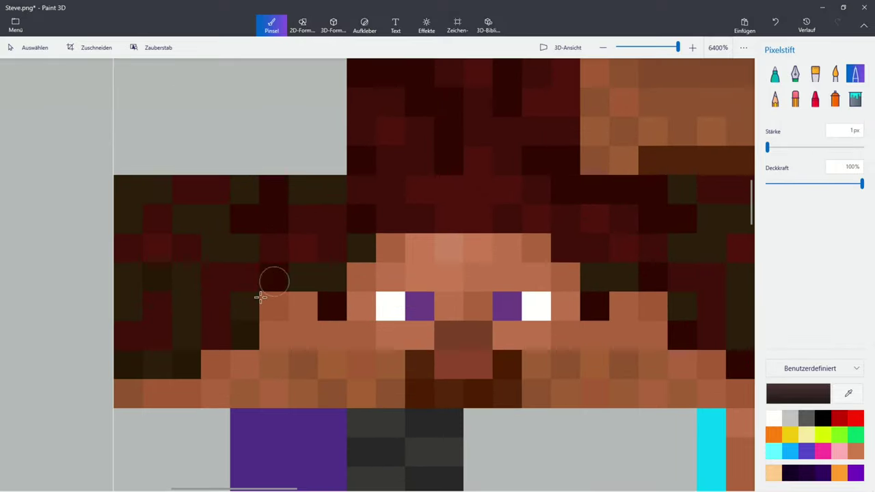
left_click(244, 335)
left_click_drag(184, 366, 128, 364)
left_click(147, 267)
scroll(344, 279, "down", 1)
Sample the leftover hair brown 2b1e0d, turn it into a matching dark red, and paint the hair right of the face
left_click(848, 394)
scroll(590, 289, "up", 1)
left_click(590, 290)
left_click(798, 394)
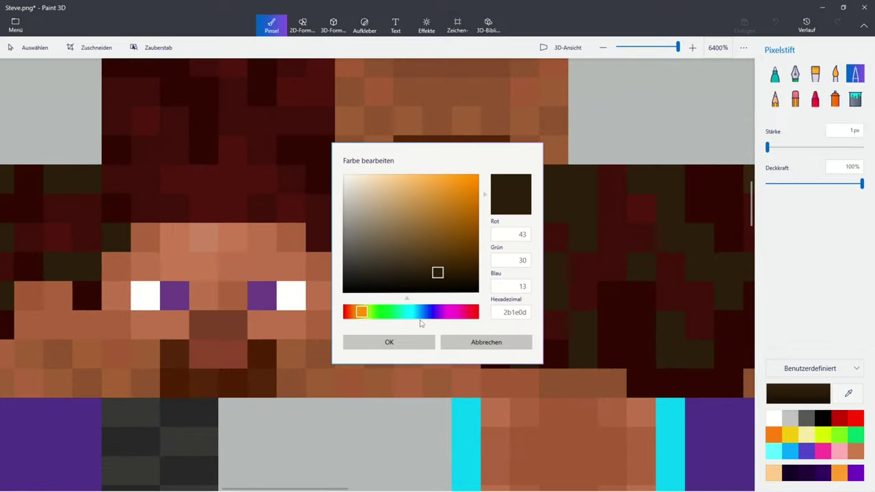
key("Return")
mouse_move(576, 332)
left_mouse_down()
mouse_move(530, 350)
mouse_move(487, 280)
mouse_move(363, 272)
mouse_move(468, 235)
mouse_move(507, 197)
mouse_move(564, 194)
mouse_move(550, 279)
left_mouse_up()
scroll(567, 294, "down", 1)
scroll(615, 335, "up", 1)
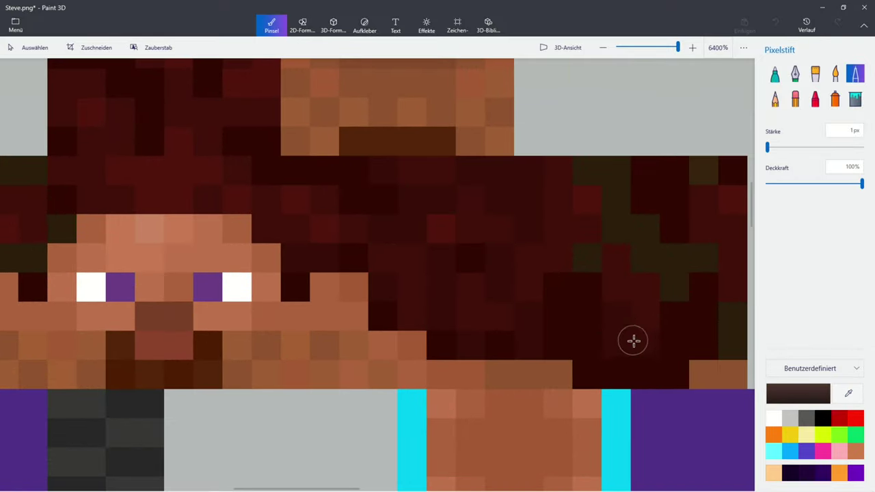
Cover the last brown pixels on the back of the head and the side hair left of the face with dark red
scroll(634, 341, "down", 1)
scroll(690, 317, "up", 1)
left_click_drag(673, 335, 674, 371)
mouse_move(608, 304)
left_mouse_down()
mouse_move(632, 286)
mouse_move(578, 259)
mouse_move(524, 277)
mouse_move(565, 204)
mouse_move(651, 205)
left_mouse_up()
scroll(652, 205, "down", 1)
scroll(269, 200, "up", 1)
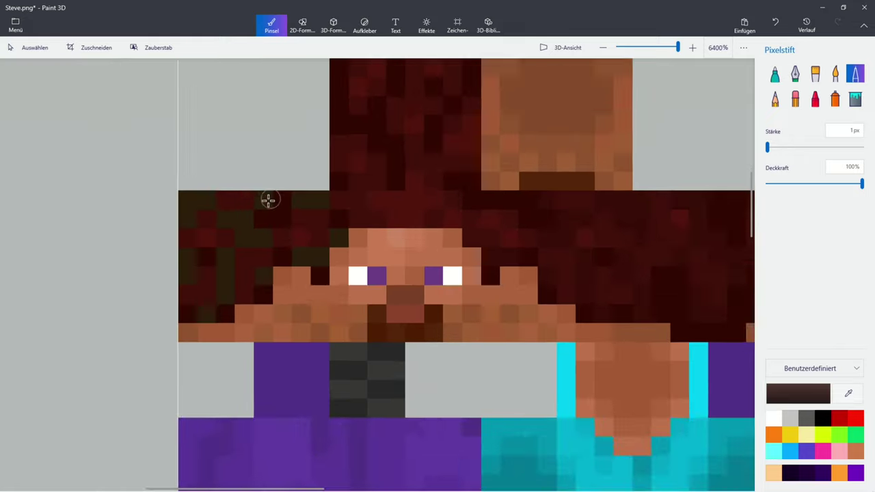
mouse_move(370, 260)
left_mouse_down()
mouse_move(193, 356)
mouse_move(149, 215)
mouse_move(203, 224)
mouse_move(260, 279)
mouse_move(297, 242)
mouse_move(330, 236)
left_mouse_up()
scroll(330, 236, "down", 1)
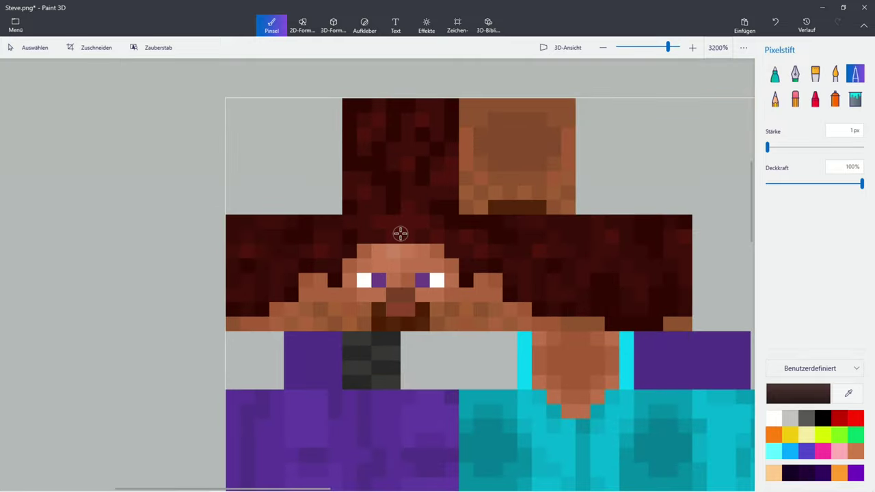
Try a brighter red, 661414, on the hair pixels above the forehead and undo the strokes
left_click(848, 394)
scroll(406, 217, "up", 1)
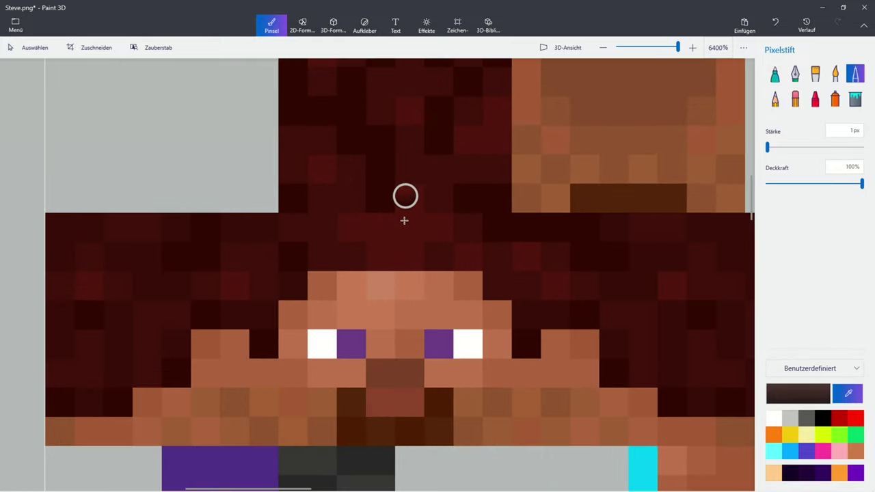
left_click(404, 220)
left_click(781, 393)
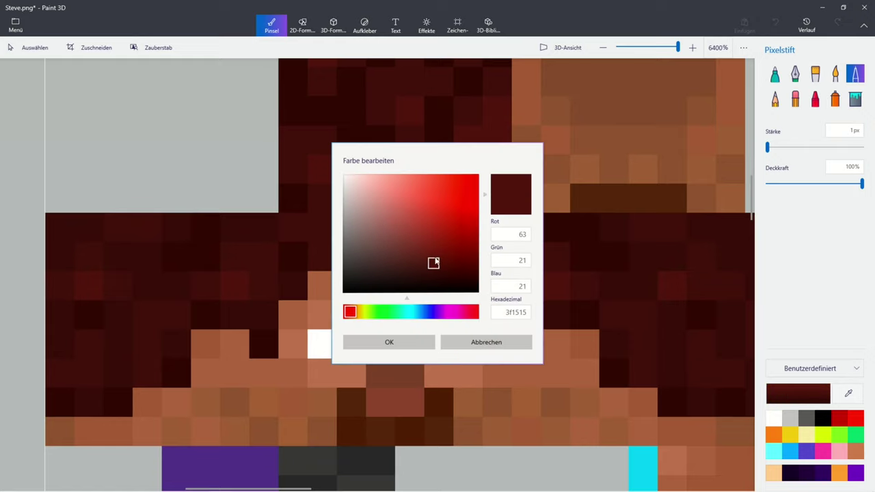
left_click_drag(433, 264, 441, 254)
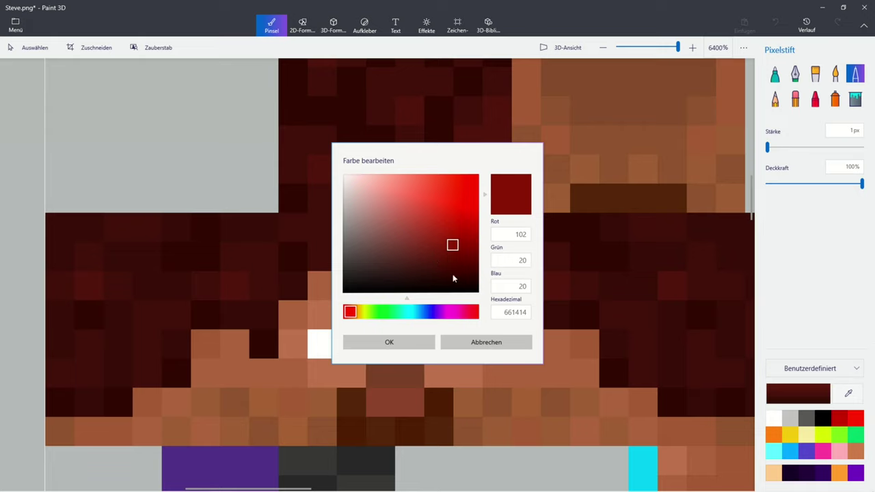
left_click(421, 341)
mouse_move(399, 248)
left_mouse_down()
mouse_move(406, 248)
mouse_move(363, 232)
left_mouse_up()
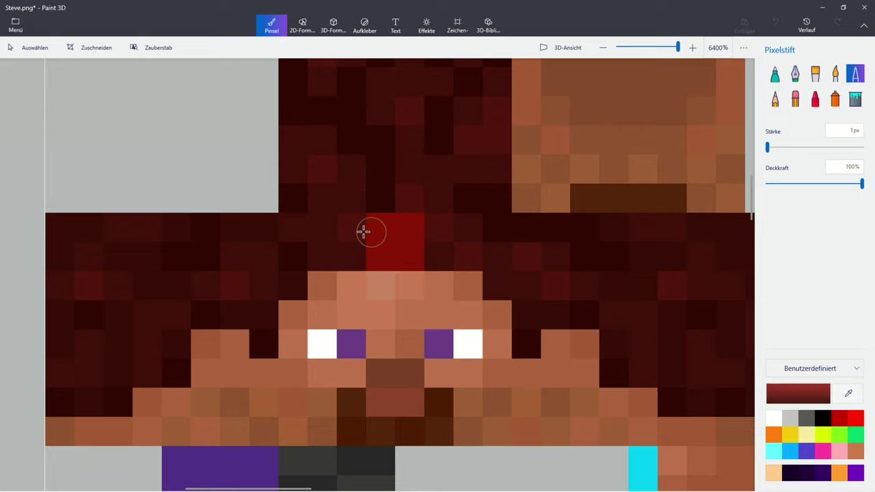
left_click(363, 232)
left_click(776, 22)
left_click(775, 22)
Sample the white of the eyes and extend each eye white one pixel downward
scroll(498, 312, "down", 2)
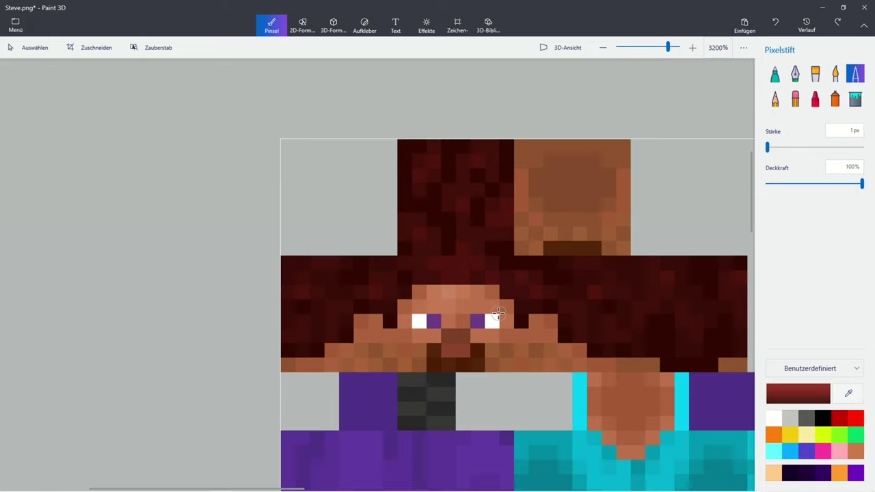
scroll(512, 353, "down", 3)
scroll(323, 208, "up", 5)
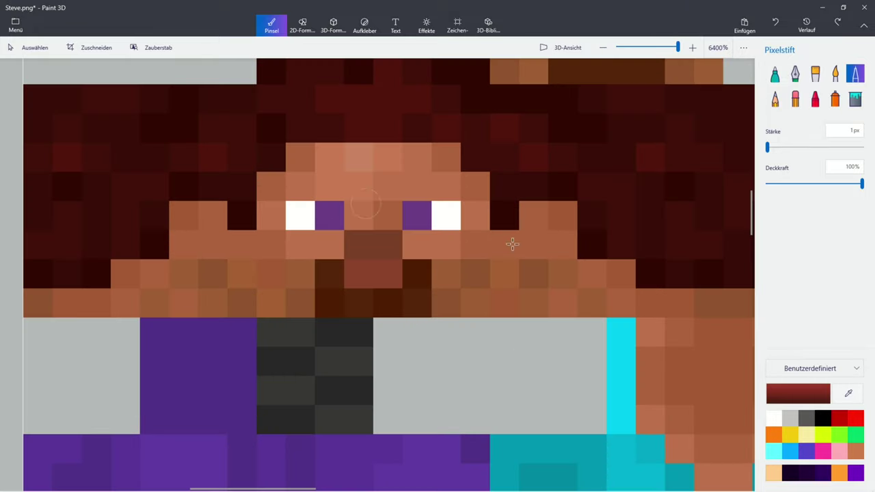
left_click(848, 394)
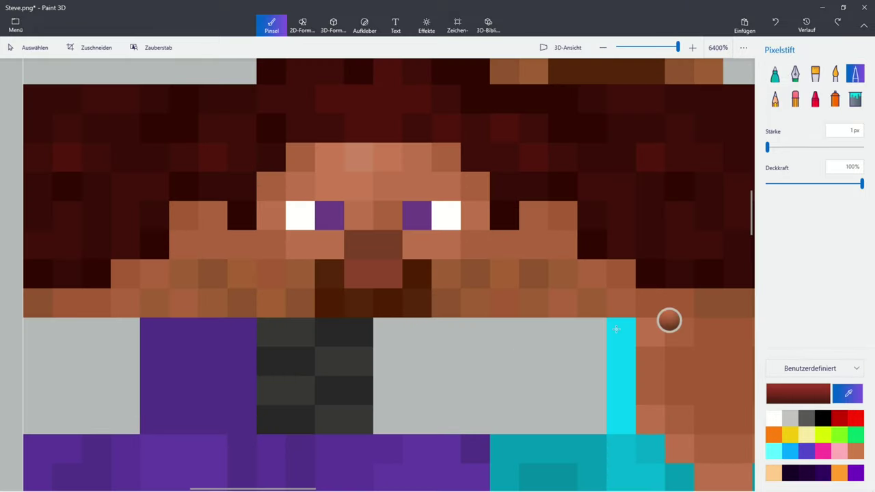
left_click(300, 205)
left_click(293, 242)
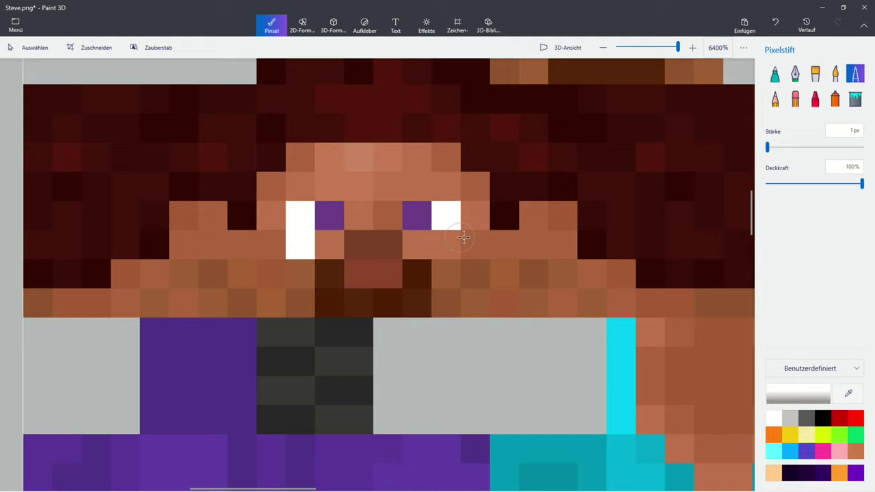
left_click(452, 241)
Sample the purple of the pupils and extend both pupils one pixel downward
left_click(849, 392)
left_click(418, 213)
left_click(415, 245)
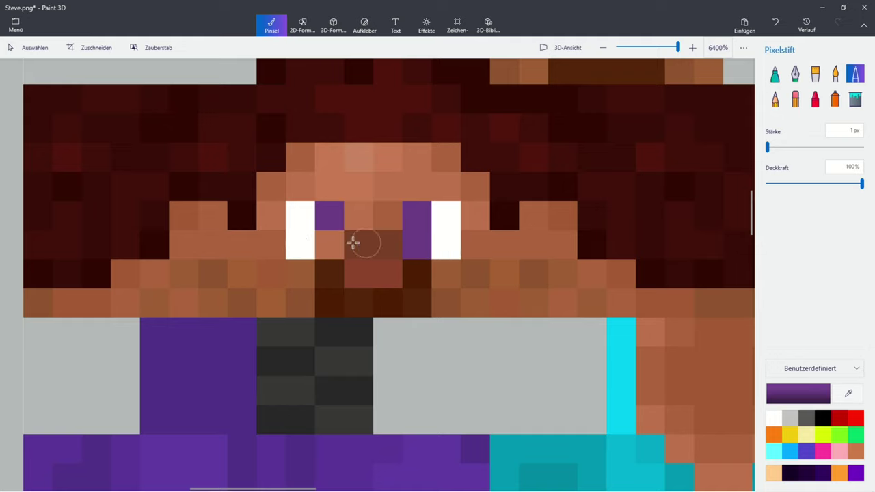
left_click(326, 241)
Darken the paint colour to purple 382667 and shade the lower pixel of each pupil
scroll(488, 336, "up", 1)
scroll(487, 336, "left", 1)
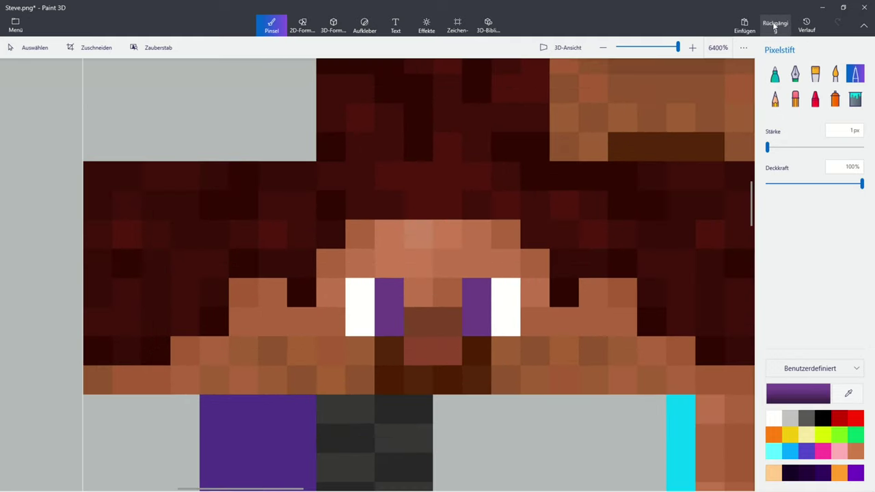
left_click(809, 395)
left_click(430, 244)
left_click(423, 342)
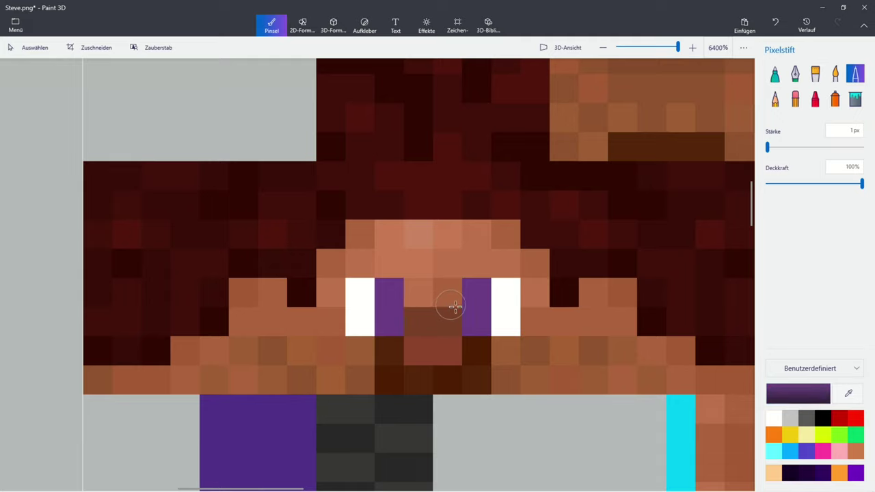
left_click(486, 325)
left_click(393, 321)
Set the paint colour to light grey d3d3d3 and shade the lower white pixel of each eye
left_click(794, 390)
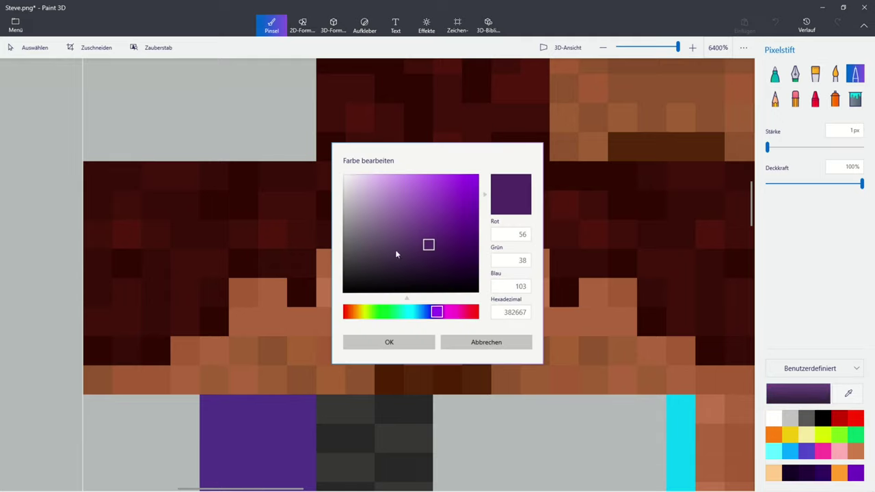
left_click_drag(433, 275, 300, 199)
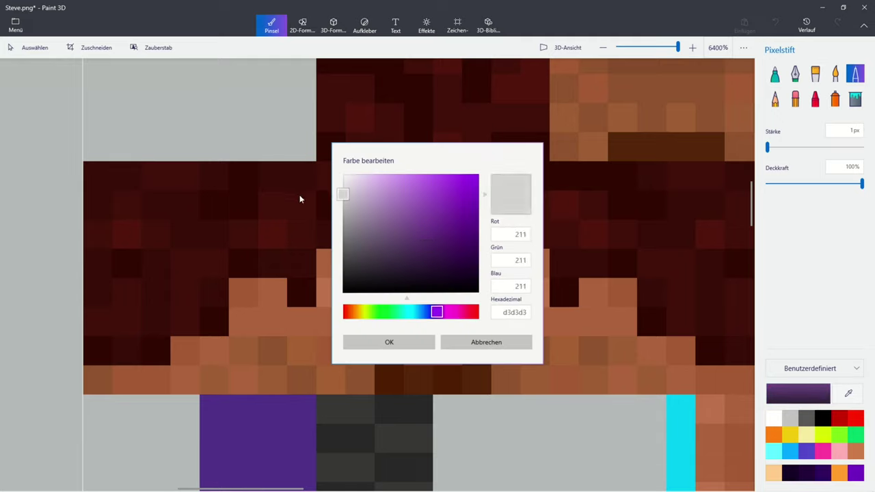
left_click(399, 341)
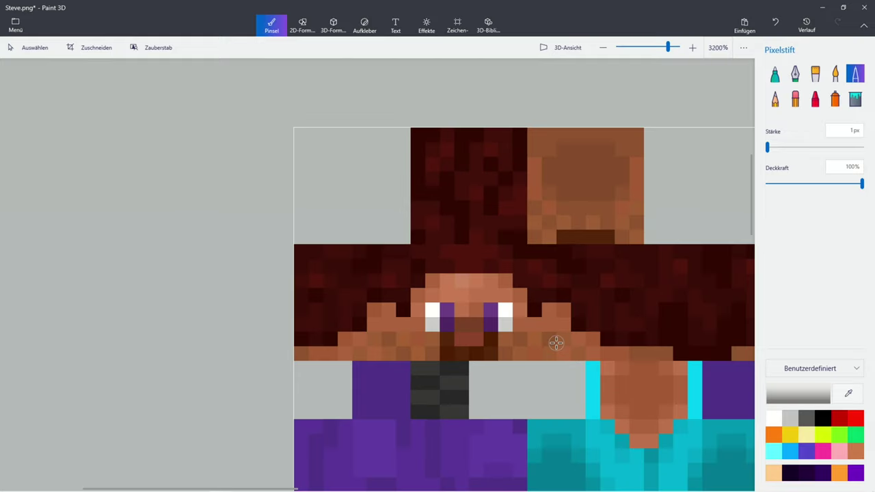
Move both 2 × 2 px eyes of the face up by one pixel
scroll(479, 317, "up", 2)
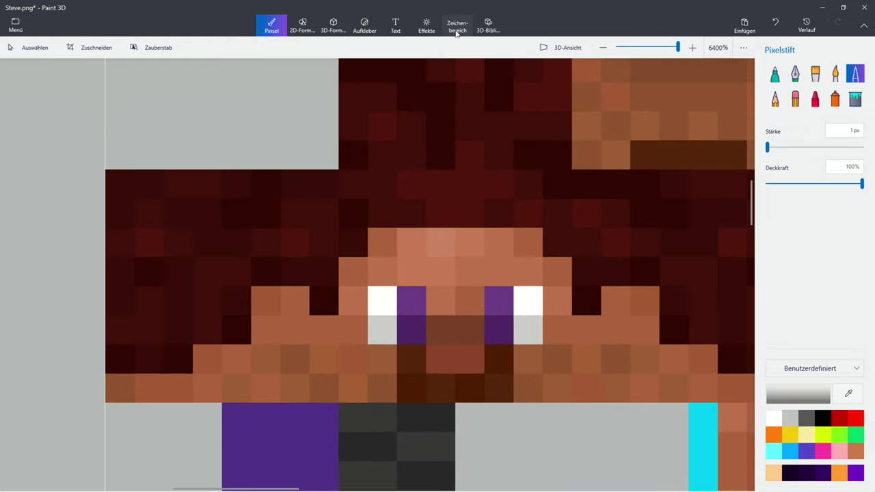
left_click(456, 30)
left_click_drag(488, 290, 519, 295)
left_click(416, 345)
left_click_drag(417, 341, 400, 275)
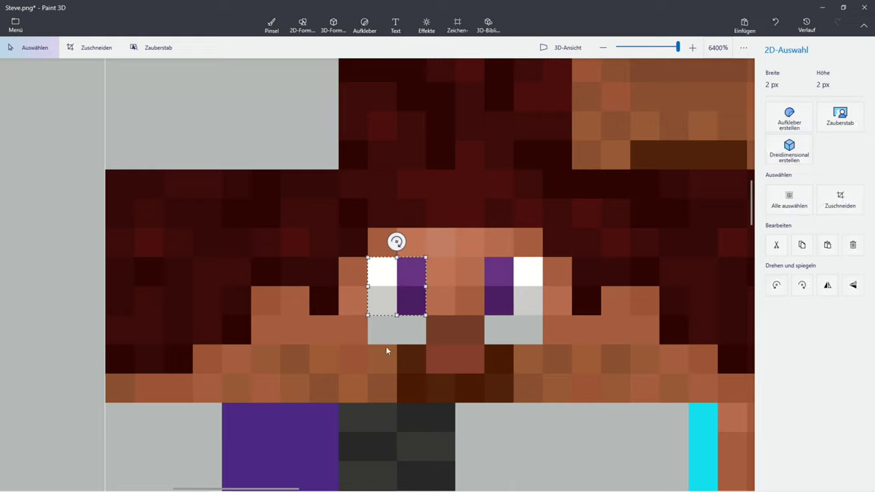
left_click(355, 347)
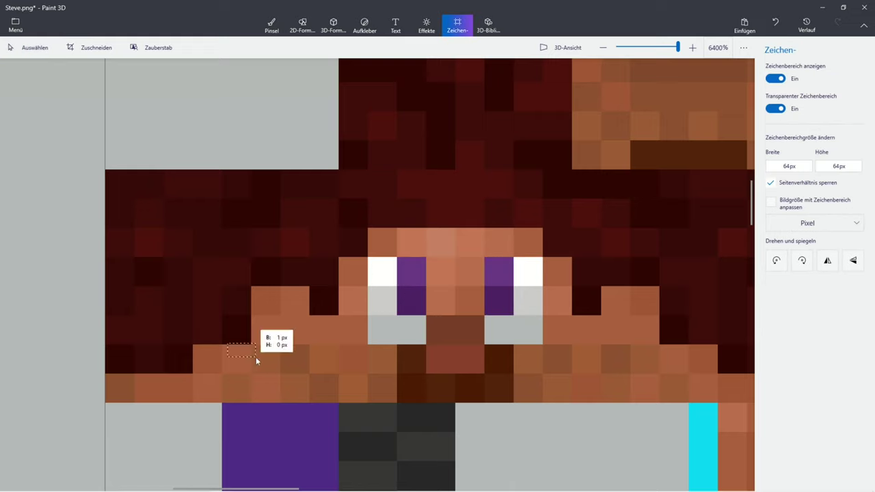
Copy a 2 × 1 px patch of skin from the side of the face and paste it into the gap beneath the left eye
left_click_drag(292, 371, 280, 373)
right_click(268, 353)
left_click(295, 203)
right_click(364, 353)
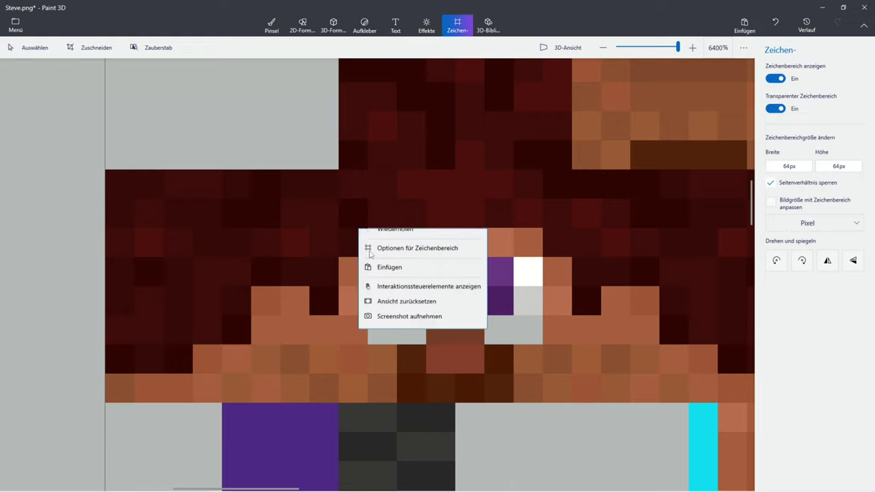
left_click(388, 294)
left_click_drag(455, 335, 396, 335)
Paste the copied skin patch into the gap beneath the right eye
right_click(320, 362)
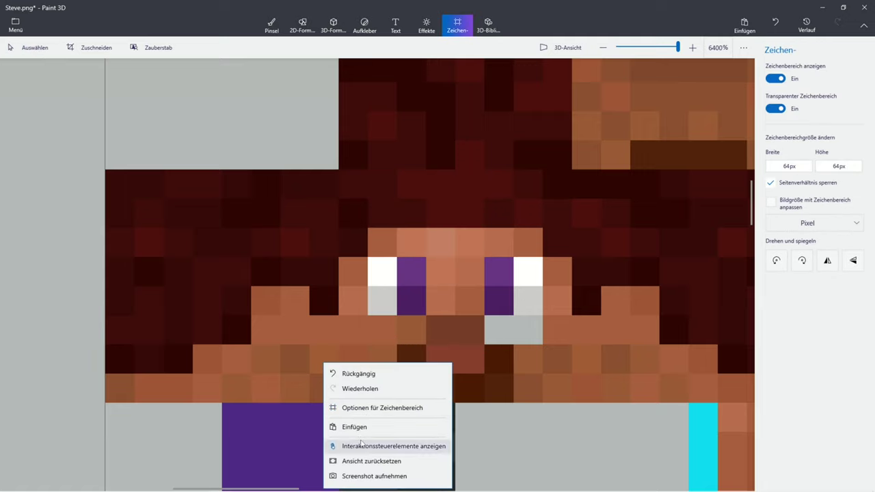
left_click(352, 423)
left_click_drag(475, 338, 533, 339)
left_click(594, 371)
scroll(590, 375, "down", 1)
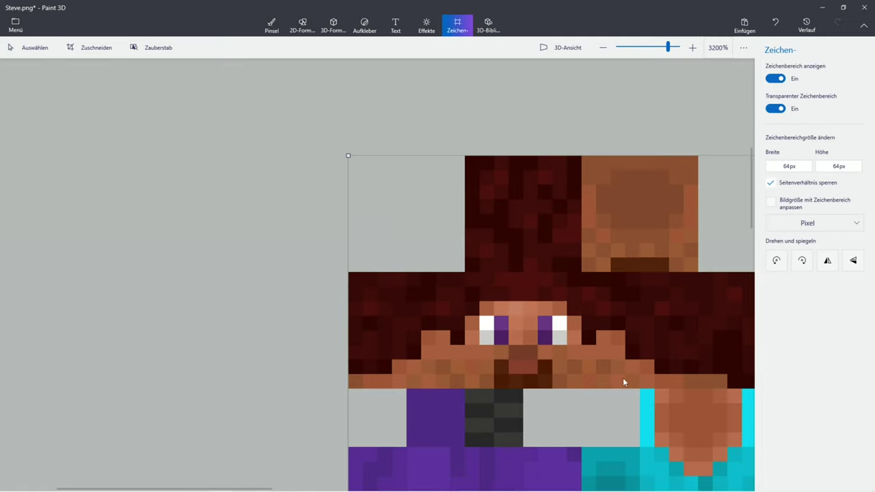
Pick a teal shade with the eyedropper and recolour the upper pixel of both pupils
scroll(593, 371, "down", 1)
scroll(326, 351, "up", 1)
left_click(271, 26)
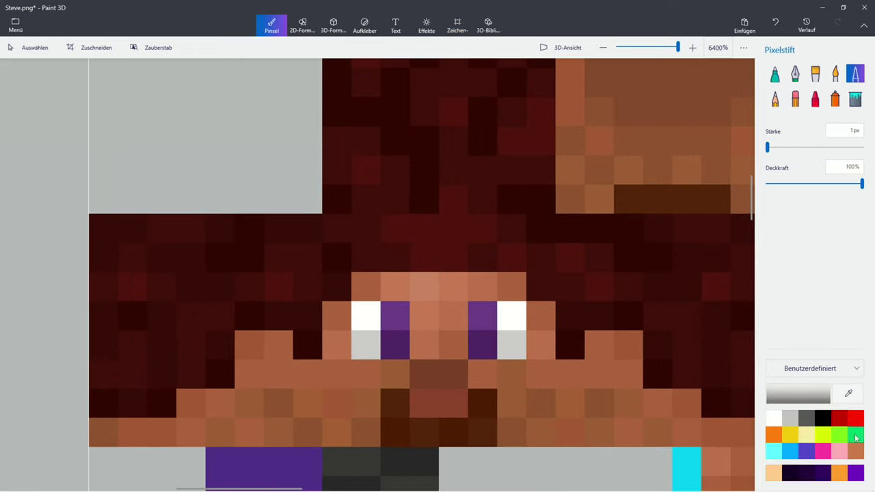
left_click(848, 394)
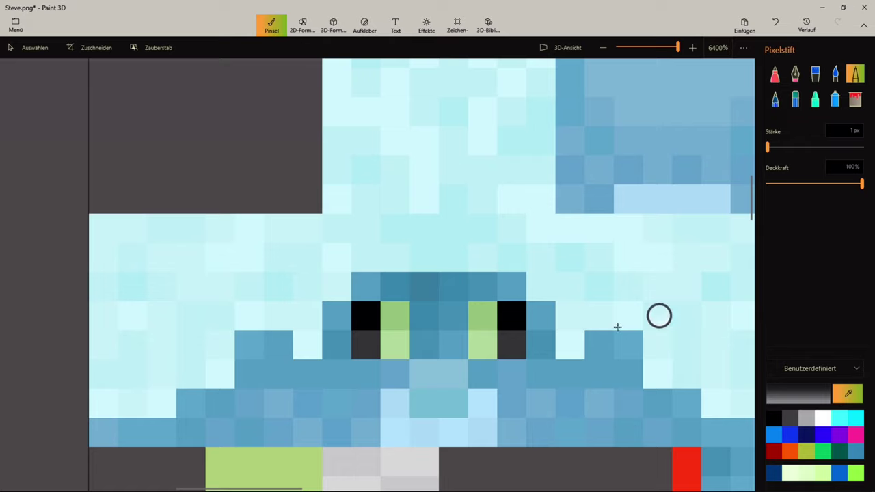
left_click(847, 394)
left_click(847, 394)
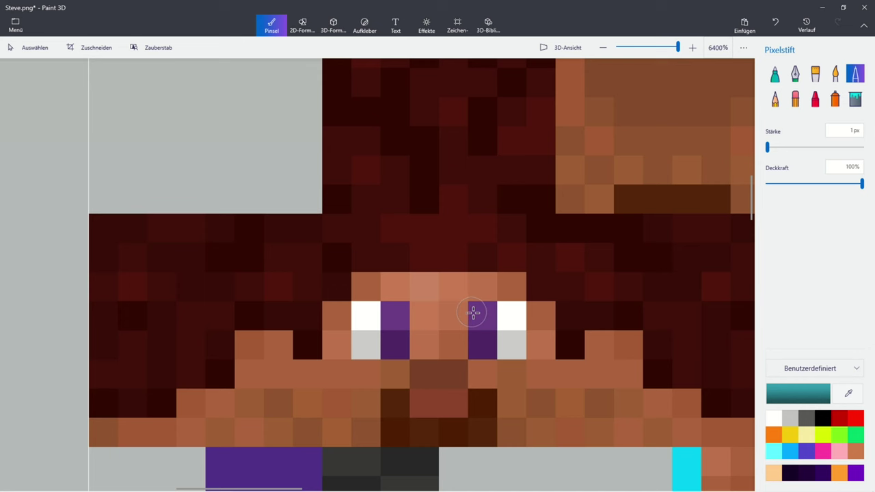
left_click(476, 314)
left_click(390, 316)
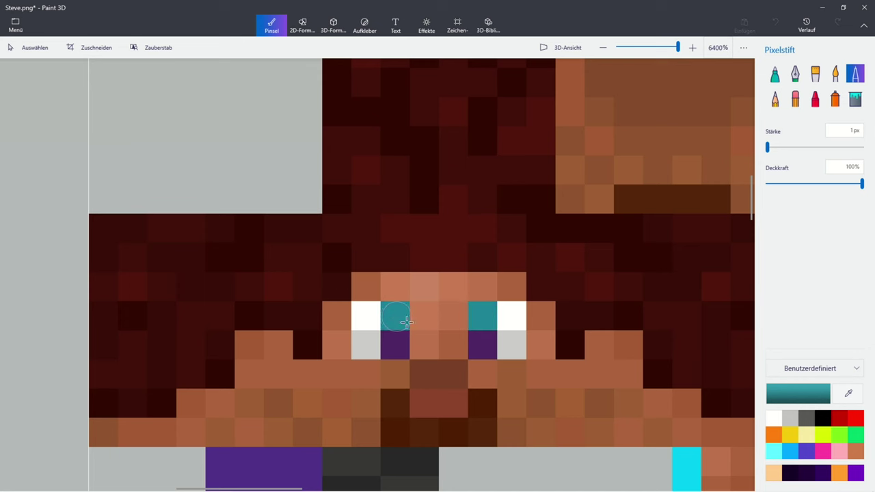
Darken the teal paint colour and shade the lower pixel of both pupils
left_click(798, 393)
left_click(428, 244)
left_click(405, 345)
left_click(476, 345)
left_click(395, 345)
scroll(417, 363, "down", 5)
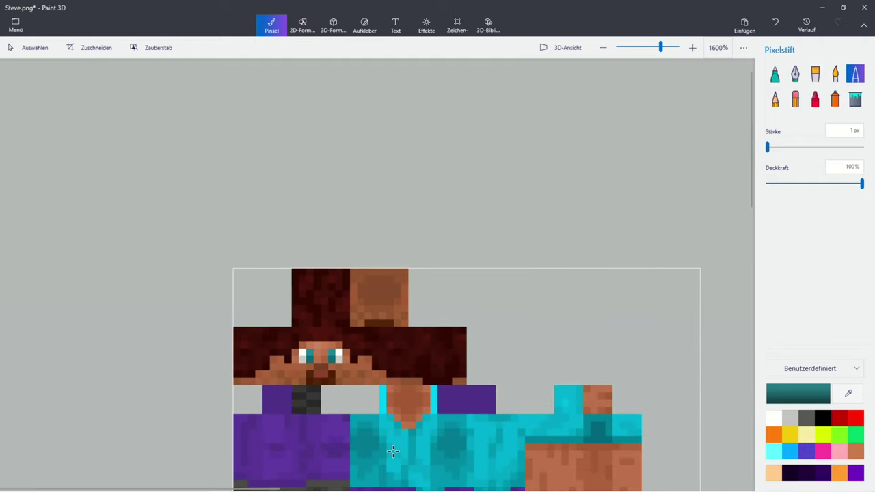
scroll(301, 392, "up", 5)
Sample the beard's brown, shift it to dark red 420a0a, and recolour the beard and nose in reds
left_click(849, 393)
left_click(438, 326)
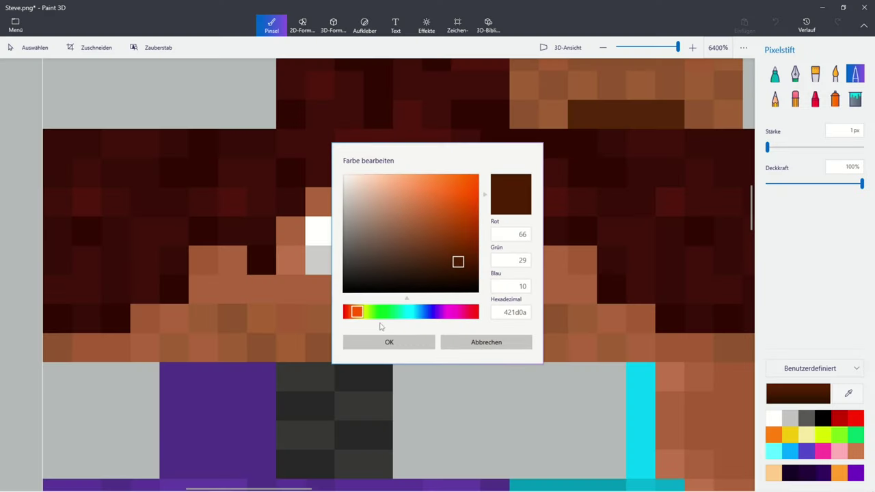
mouse_move(352, 312)
left_mouse_down()
mouse_move(288, 331)
mouse_move(445, 318)
mouse_move(285, 328)
left_mouse_up()
left_click(419, 340)
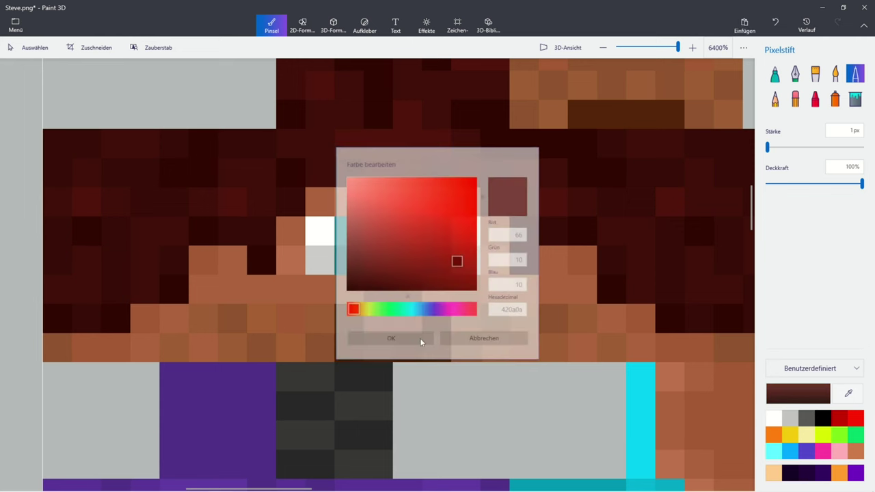
left_click(434, 322)
left_click(402, 345)
left_click(343, 342)
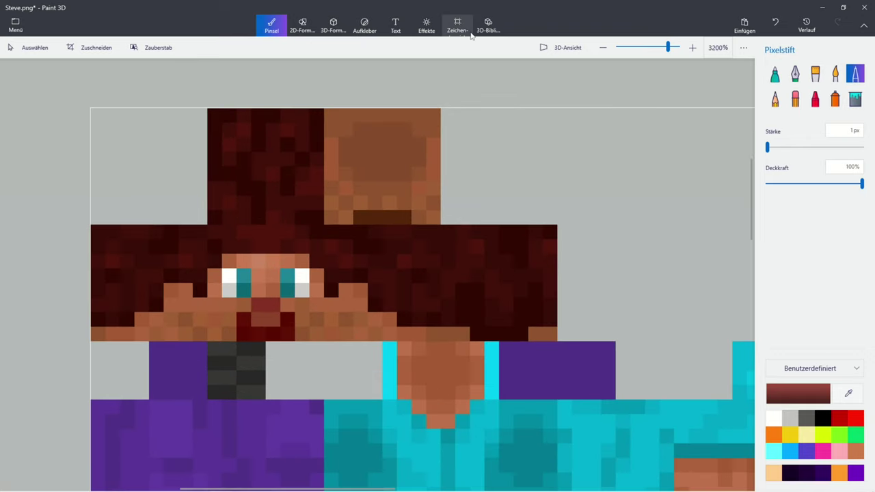
Select the whole 32 × 16 px head region of the texture and copy it
left_click(458, 28)
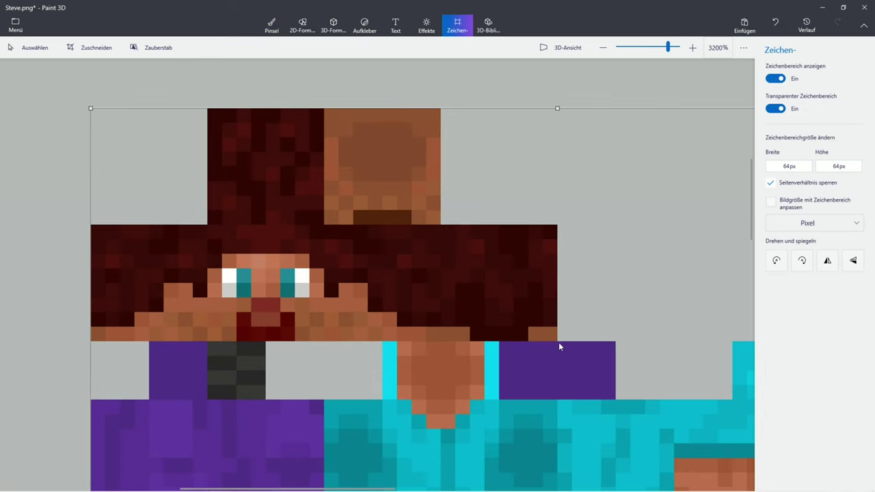
left_click_drag(558, 342, 8, 74)
right_click(292, 211)
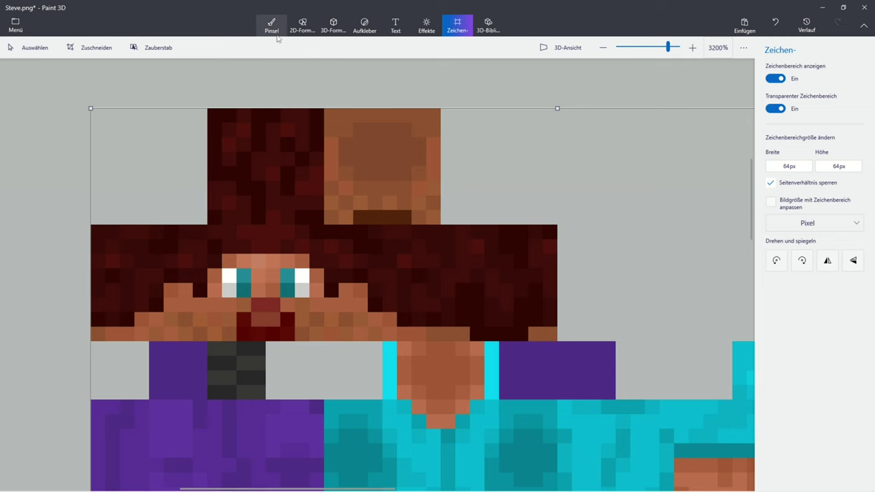
Paint a black 1 px marker just above the right end of the head's hair strip with the Pixel pen
left_click(271, 26)
left_click(823, 417)
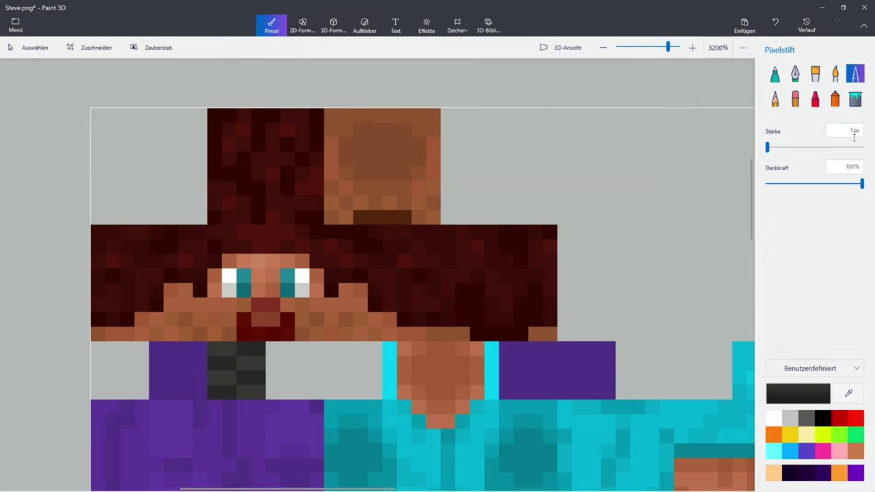
scroll(668, 330, "down", 2)
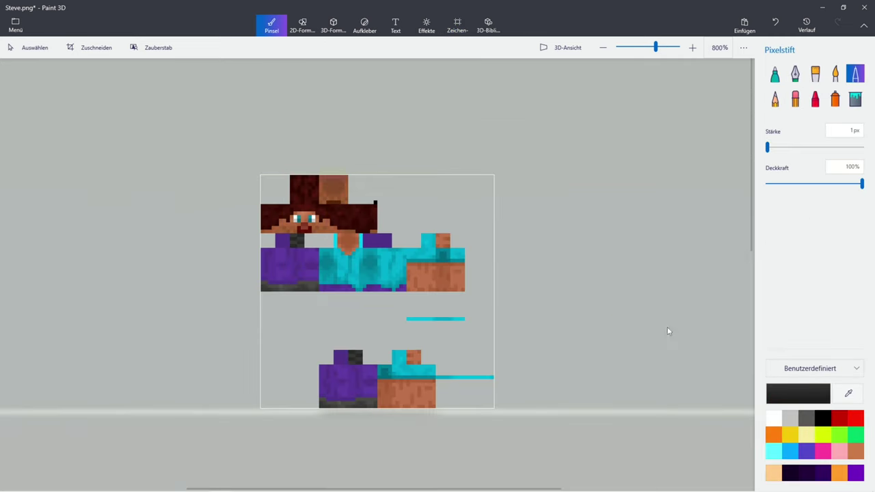
Paste the copied 32 × 16 px head region and place it directly to the right of the original head
left_click(31, 48)
scroll(371, 223, "up", 1)
left_click_drag(382, 243, 149, 127)
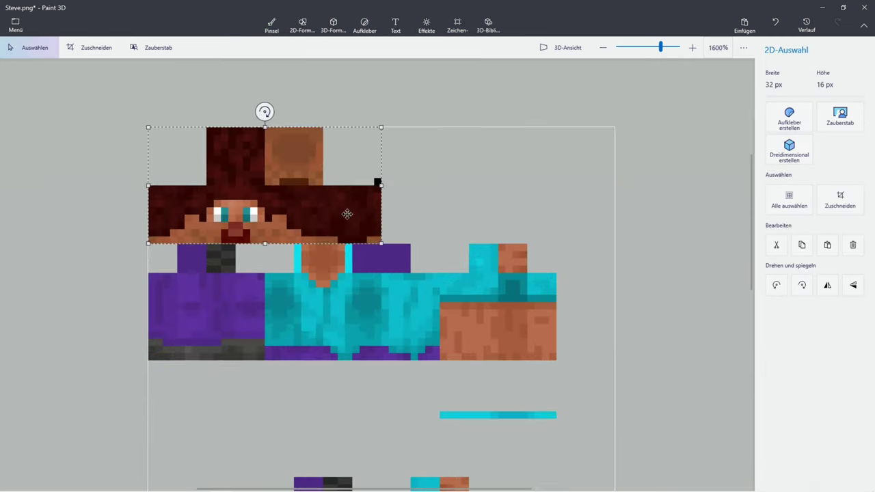
left_click_drag(283, 207, 521, 203)
left_click(370, 186)
Compare the duplicated head with the original and examine the seam at the black marker
scroll(377, 182, "up", 1)
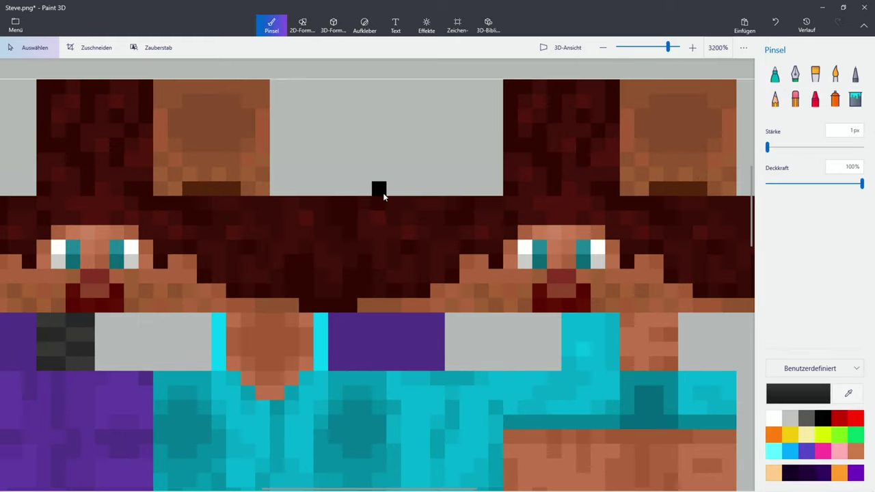
scroll(406, 195, "down", 2)
scroll(516, 138, "up", 2)
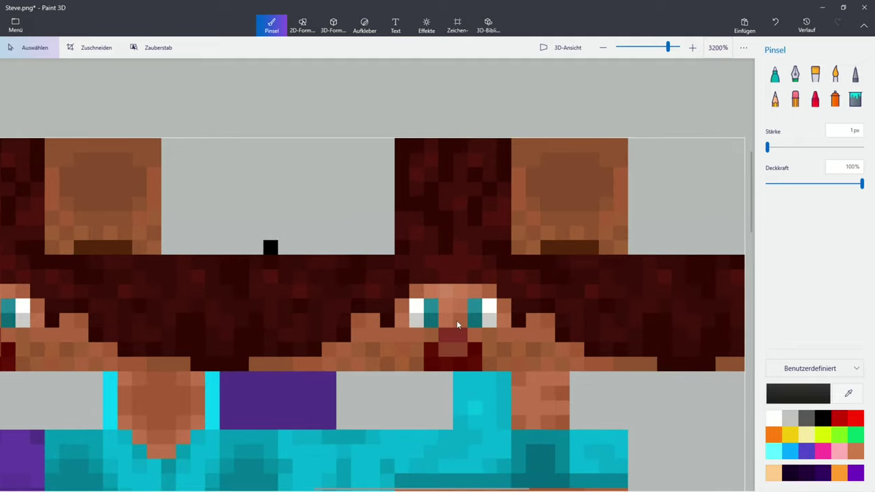
scroll(331, 347, "down", 2)
scroll(178, 318, "up", 4)
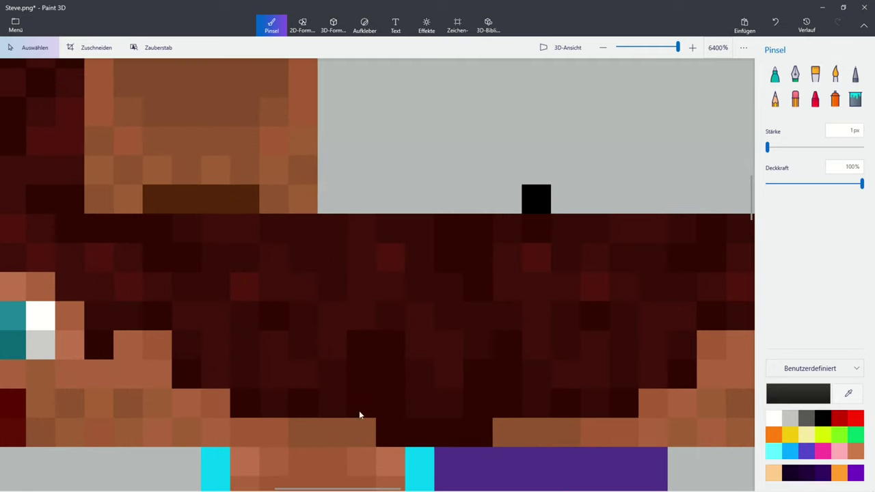
scroll(328, 347, "down", 2)
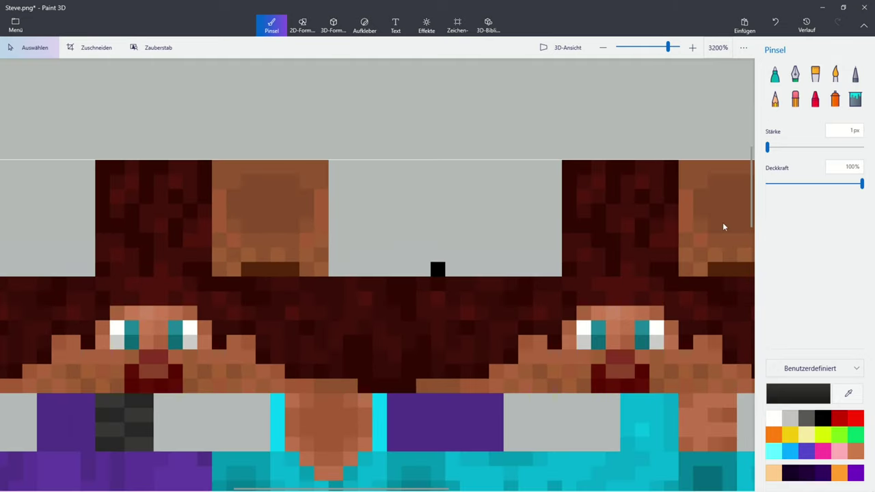
left_click_drag(539, 362, 486, 390)
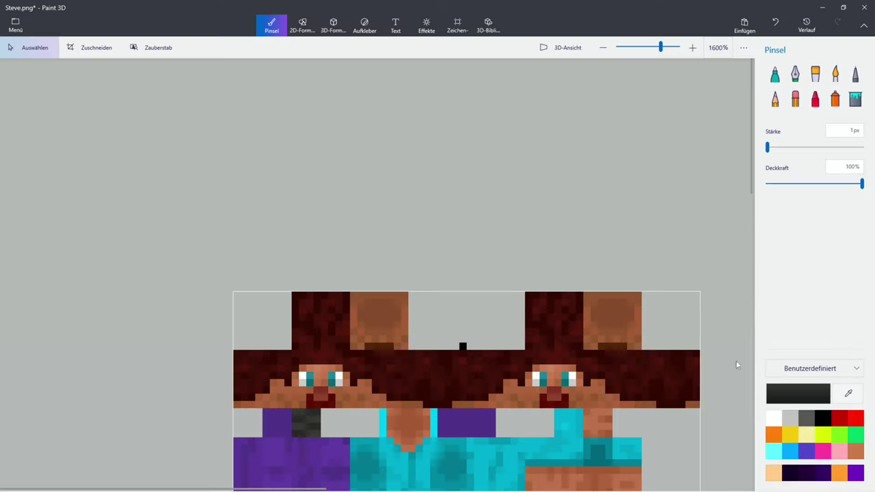
Set the Eraser to 1 px and erase the skin around the face and sides of the duplicated head
left_click(797, 103)
scroll(506, 427, "up", 3, "ctrl")
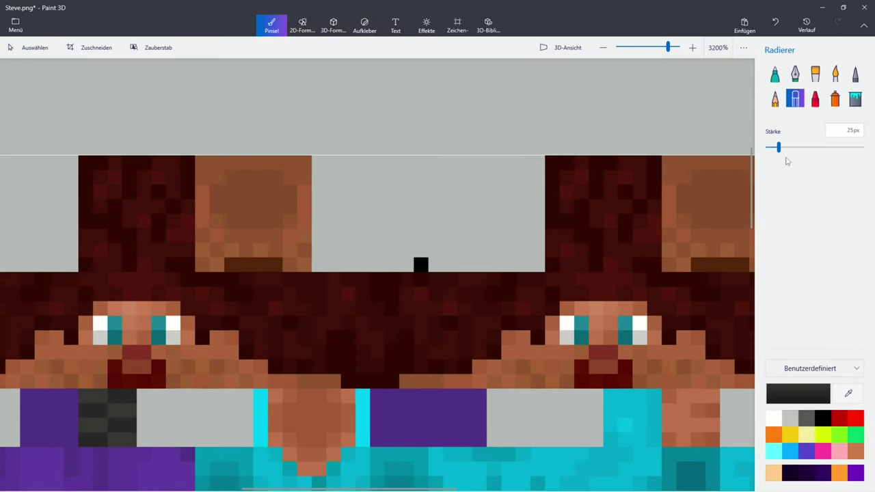
scroll(462, 366, "up", 2)
mouse_move(372, 395)
left_mouse_down()
mouse_move(496, 369)
mouse_move(559, 367)
mouse_move(563, 327)
mouse_move(622, 341)
mouse_move(581, 339)
mouse_move(548, 399)
mouse_move(573, 250)
mouse_move(625, 309)
mouse_move(677, 255)
left_mouse_up()
key("ctrl+z")
scroll(553, 334, "down", 2)
scroll(621, 340, "up", 2)
scroll(639, 304, "down", 2)
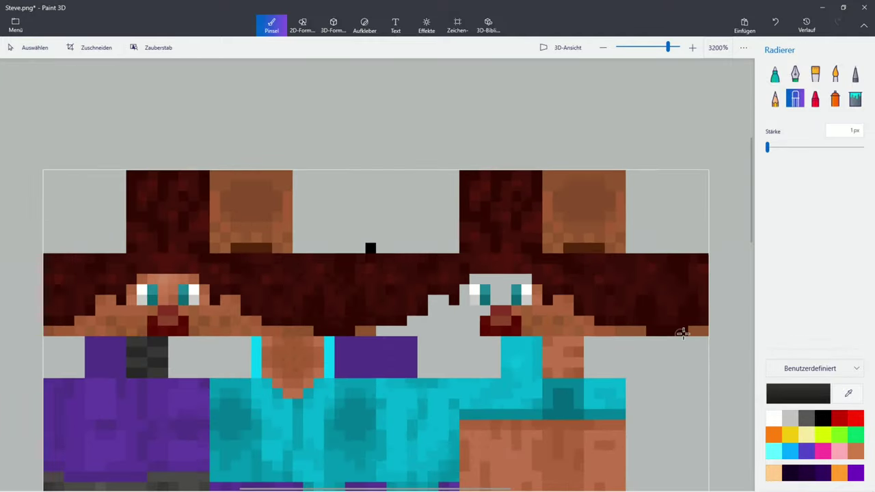
scroll(666, 332, "up", 2)
mouse_move(656, 330)
left_mouse_down()
mouse_move(417, 338)
mouse_move(352, 318)
mouse_move(371, 272)
mouse_move(372, 300)
mouse_move(414, 301)
mouse_move(437, 253)
mouse_move(466, 245)
left_mouse_up()
scroll(467, 270, "down", 2)
Select the brown underside block of the duplicated head and remove it from the texture
left_click(458, 26)
left_click_drag(429, 75, 545, 190)
left_click_drag(521, 167, 519, 45)
left_click(369, 232)
Erase the mouth and both eyes of the duplicated head, keeping its nose and beard
scroll(353, 247, "up", 2)
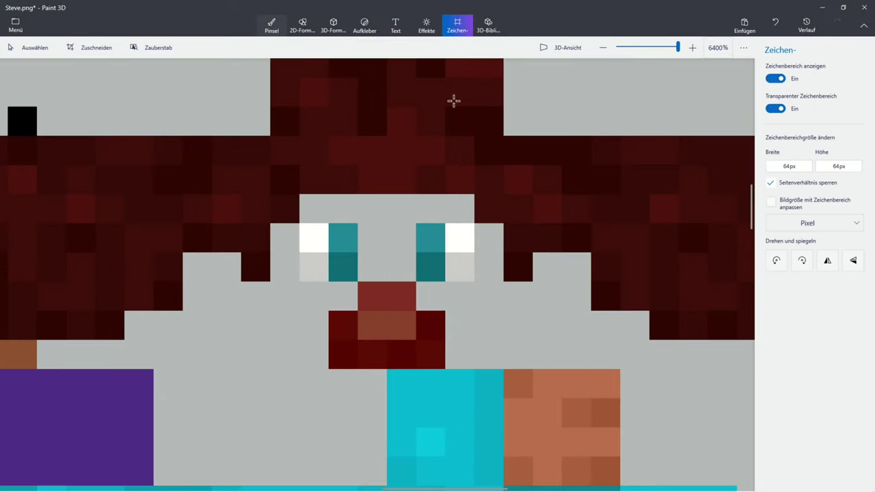
left_click(271, 26)
left_click_drag(371, 326, 391, 330)
scroll(406, 368, "down", 2)
scroll(371, 343, "up", 2)
scroll(415, 357, "down", 2)
scroll(369, 299, "up", 2)
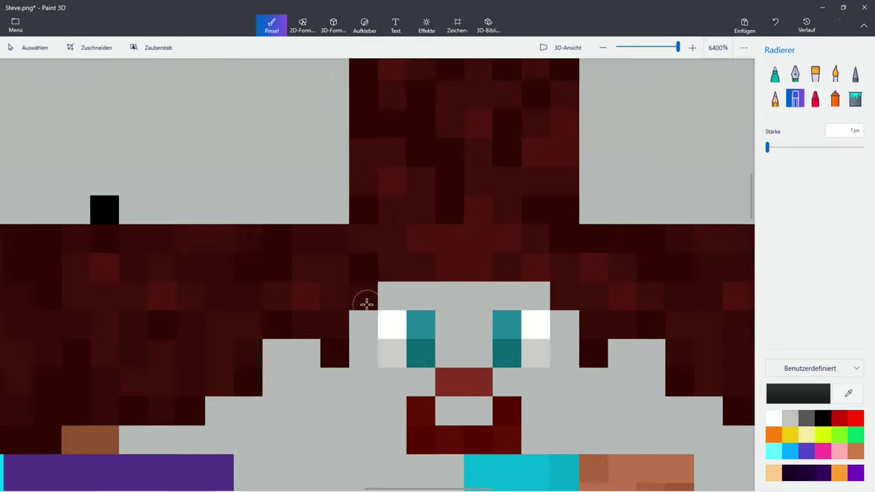
mouse_move(438, 316)
left_mouse_down()
mouse_move(393, 334)
mouse_move(424, 355)
left_mouse_up()
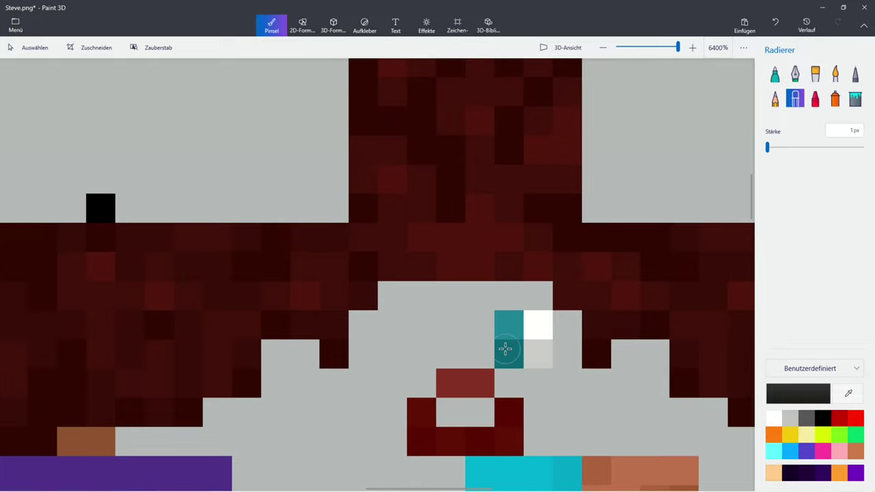
left_click_drag(506, 351, 534, 335)
scroll(534, 334, "down", 4)
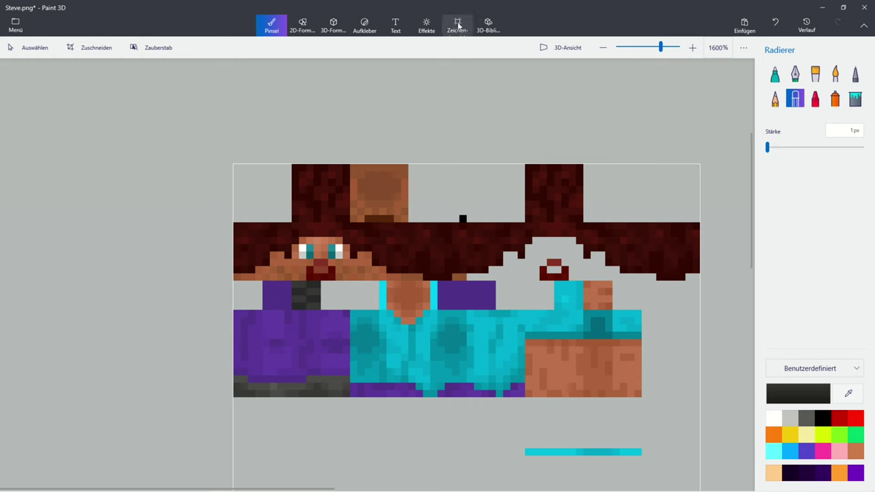
Copy a 3 × 3 px skin patch from the original head's cheek and paste it over the hair on the back of the head
left_click(457, 31)
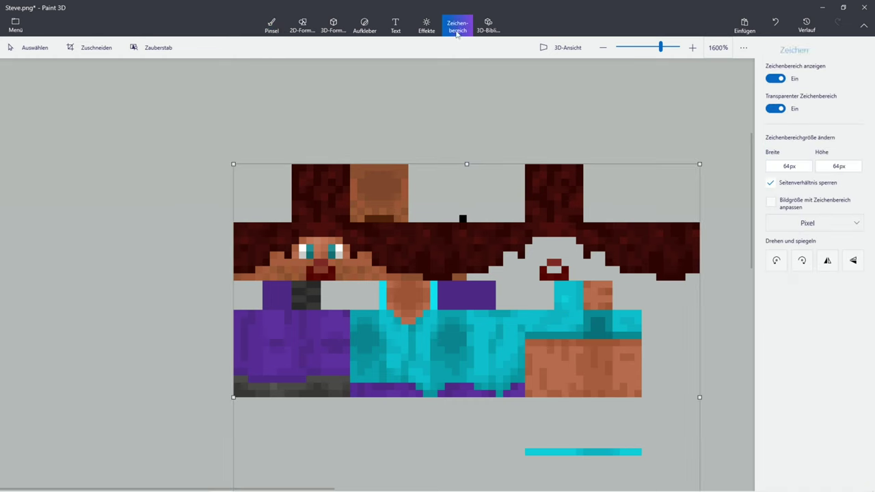
scroll(343, 332, "up", 4)
left_click_drag(305, 288, 391, 375)
right_click(356, 342)
left_click(387, 195)
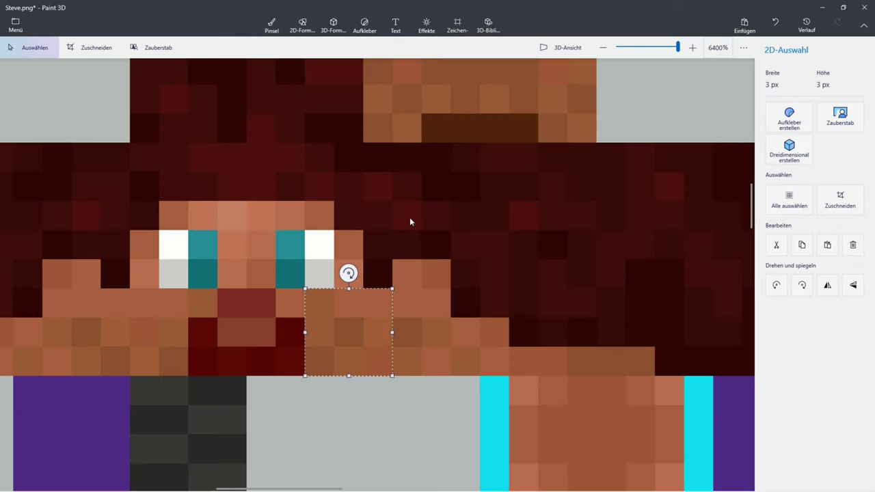
right_click(409, 217)
left_click(419, 300)
left_click_drag(400, 293, 412, 314)
scroll(449, 292, "up", 1)
left_click(453, 316)
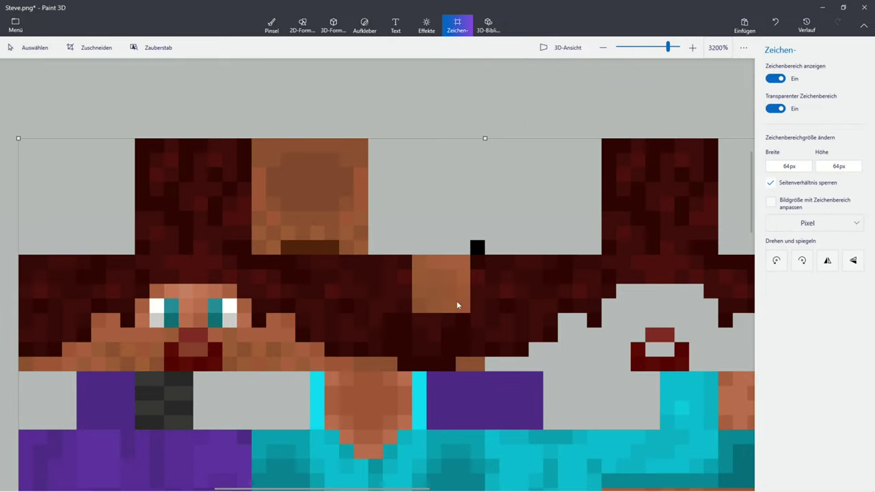
Paste two skin patches over the hair below the existing skin square on the back of the head, narrowing one to 1 × 3 px
right_click(452, 283)
left_click(467, 335)
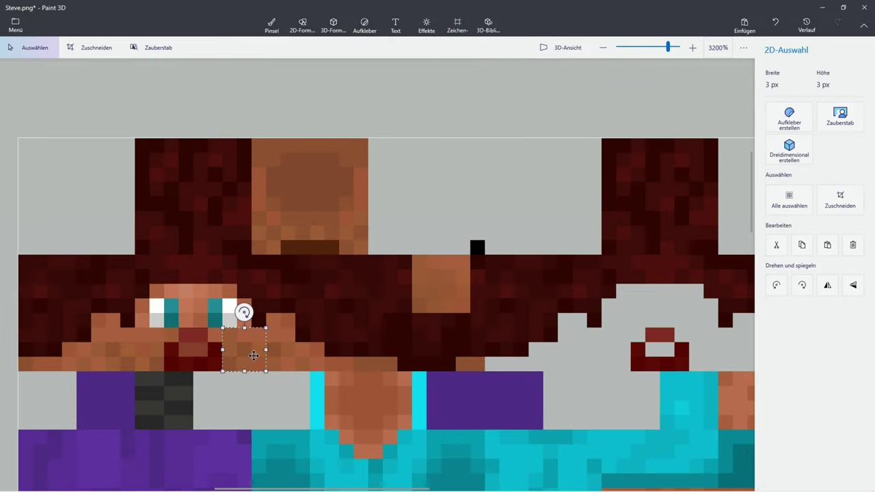
left_click_drag(254, 356, 455, 335)
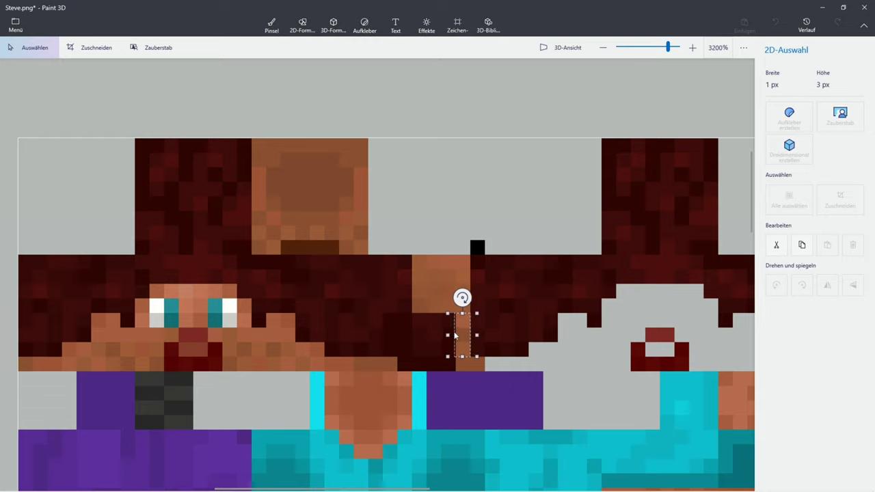
left_click(427, 315)
right_click(438, 331)
left_click(452, 381)
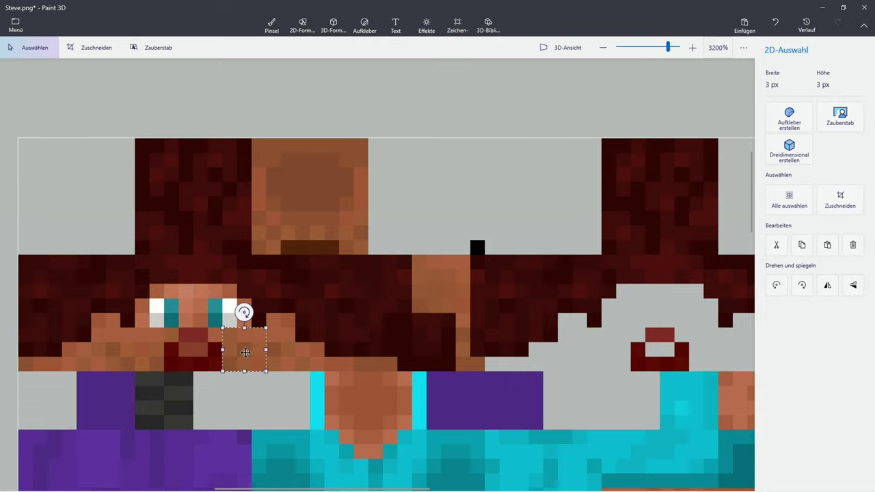
left_click_drag(245, 353, 435, 338)
left_click(364, 312)
Paste more skin patches over the bottom rows and the side-facing edge of the hair on the back of the head
right_click(409, 332)
left_click(449, 390)
left_click_drag(244, 350, 434, 351)
left_click_drag(434, 328, 427, 362)
right_click(412, 327)
left_click(443, 390)
left_click_drag(244, 349, 402, 293)
Paste and stretch skin patches over the hair on the side of the head between the face and the back, covering it fully
right_click(362, 348)
left_click(391, 411)
left_click_drag(369, 299, 252, 299)
right_click(319, 320)
left_click(344, 384)
left_click_drag(244, 344, 346, 321)
right_click(228, 334)
left_click(257, 398)
right_click(324, 307)
left_click(358, 369)
left_click_drag(368, 342, 413, 357)
scroll(448, 323, "down", 1)
scroll(472, 335, "up", 1)
scroll(334, 247, "down", 1)
Paste skin patches over the hair at the outer edge of the other head side, widening the lower patch toward the face
right_click(320, 252)
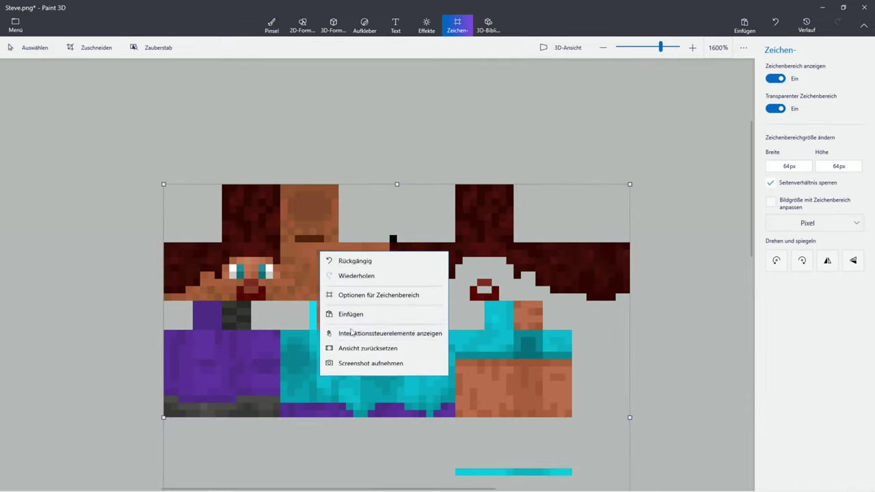
left_click(350, 314)
scroll(303, 237, "up", 1)
left_click_drag(246, 342, 46, 307)
right_click(158, 350)
left_click(200, 413)
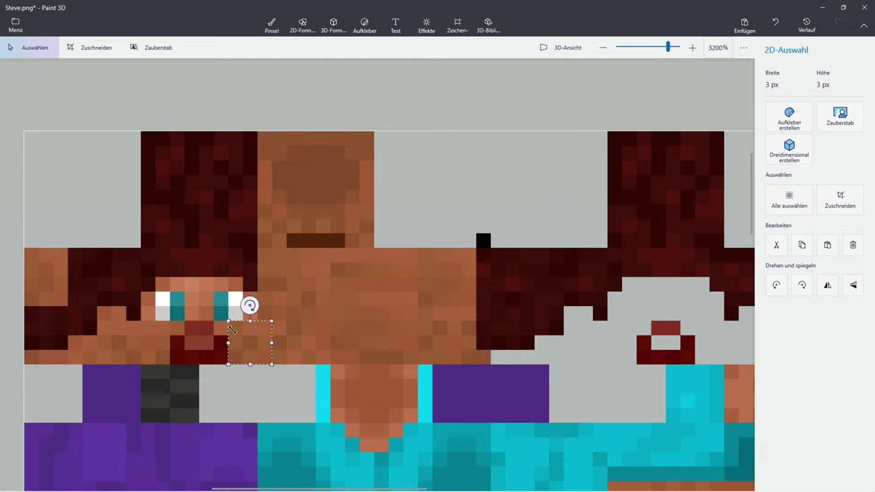
left_click_drag(244, 341, 40, 327)
left_click_drag(68, 328, 97, 328)
Paste skin patches over the middle and lower hair on this head side, up to the edge of the face
right_click(140, 302)
left_click(173, 364)
left_click_drag(245, 343, 97, 270)
left_click(140, 281)
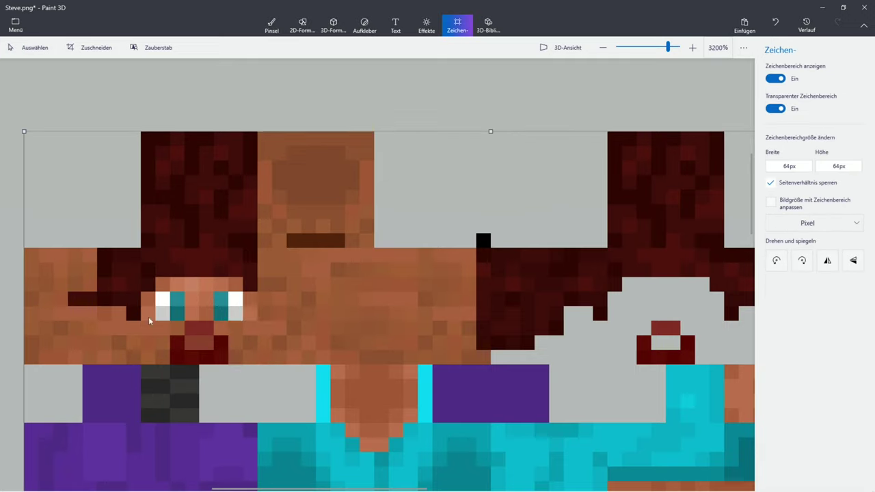
key("ctrl+z")
key("ctrl+z")
key("ctrl+z")
key("ctrl+z")
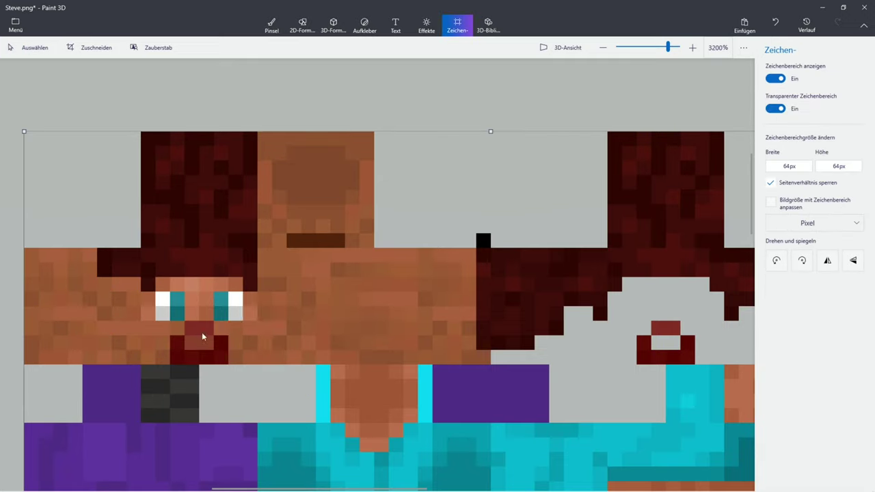
Cover the remaining upper side hair and the forehead fringe of the original head with pasted skin patches
key("ctrl+z")
key("ctrl+z")
key("ctrl+z")
key("ctrl+z")
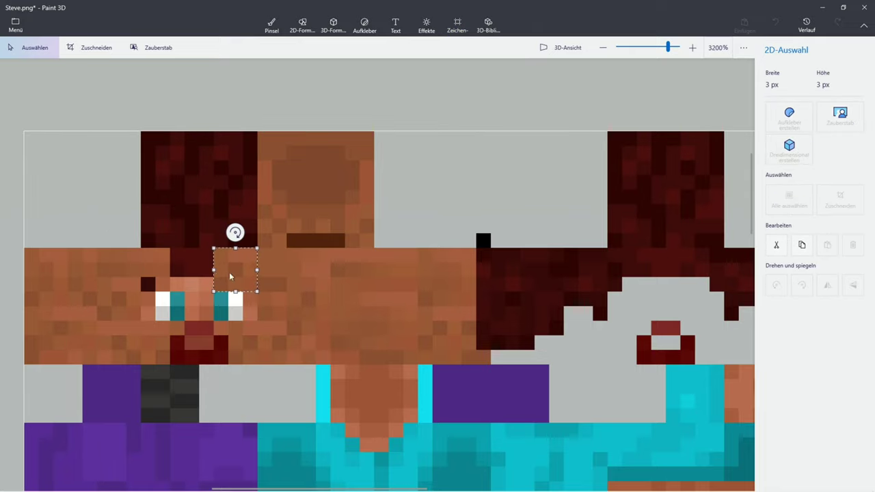
key("ctrl+z")
key("ctrl+z")
key("ctrl+z")
key("ctrl+z")
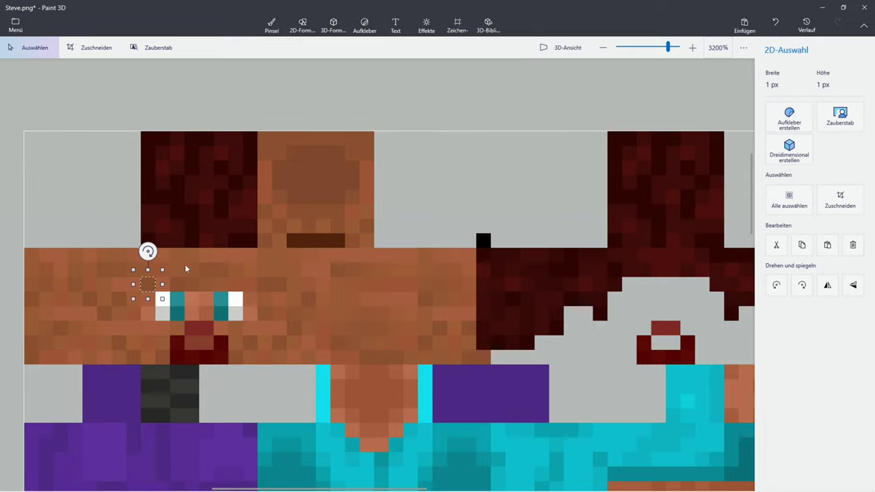
Paste skin patches over the upper hair of the head's top block, resizing them down its outer edge
left_click(231, 317)
key("ctrl+v")
left_click_drag(260, 339, 216, 144)
left_click(227, 215)
right_click(240, 262)
left_click(267, 328)
left_click_drag(184, 153, 199, 190)
right_click(226, 214)
left_click(257, 281)
left_click_drag(259, 330, 169, 194)
left_click_drag(185, 197, 169, 197)
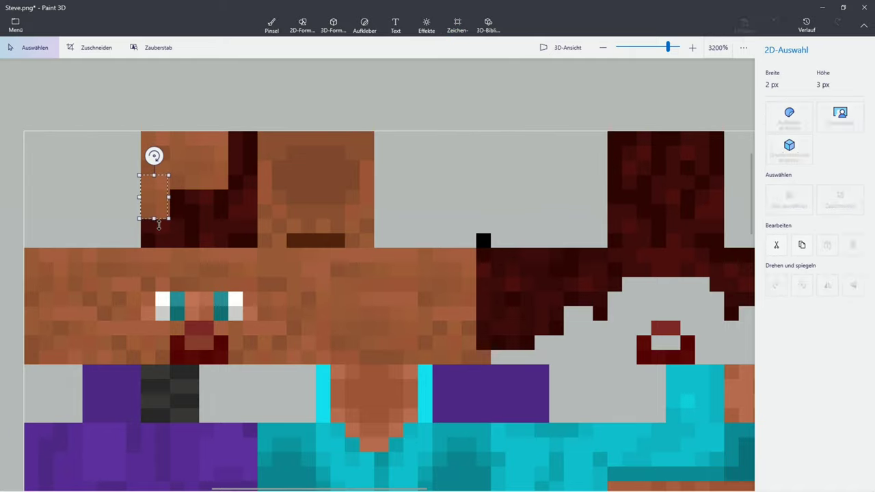
Paste more skin patches over the lower hair of the head's top block, ending with a 4 × 3 px patch near the corner
key("ctrl+z")
key("ctrl+z")
key("ctrl+z")
key("ctrl+z")
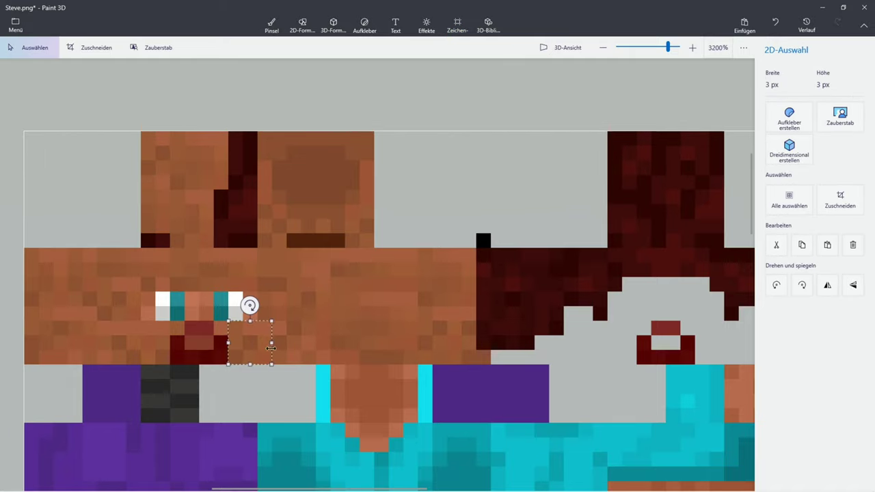
key("ctrl+z")
key("ctrl+z")
key("ctrl+z")
key("ctrl+z")
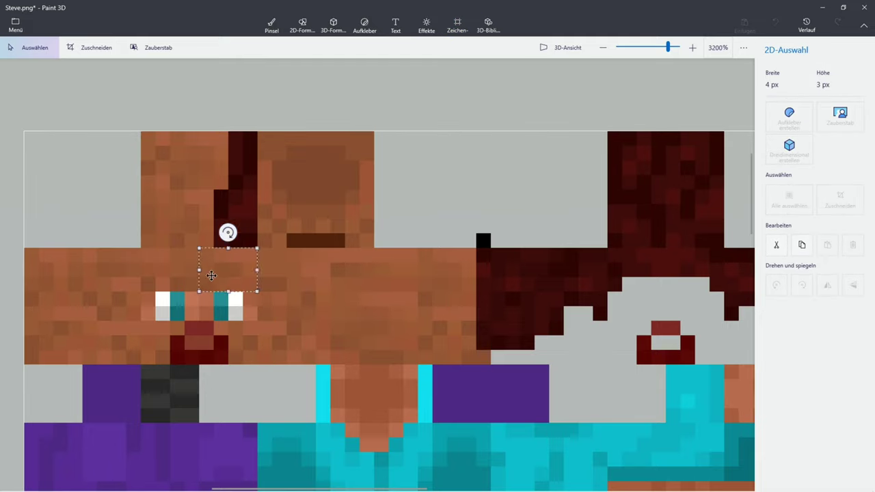
left_click_drag(212, 275, 214, 233)
left_click_drag(227, 203, 228, 189)
Paste a skin patch over the last hair on the head's top block and stretch it to 3 × 4 px
right_click(292, 264)
left_click(323, 329)
left_click_drag(250, 329, 236, 141)
left_click_drag(235, 175, 236, 192)
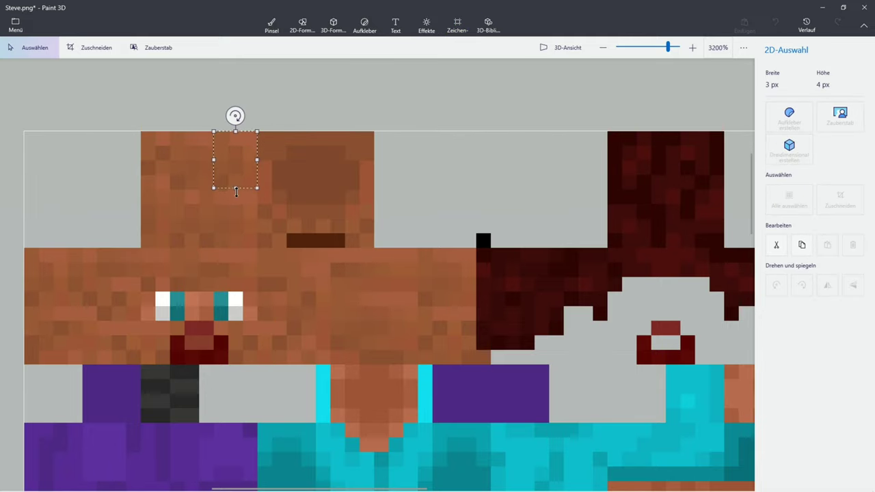
left_click(360, 249)
scroll(280, 251, "down", 1)
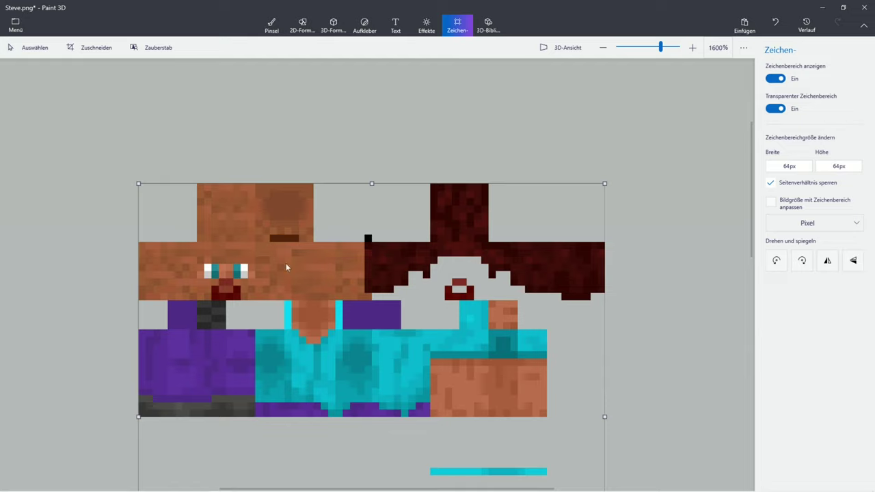
scroll(286, 263, "up", 1)
scroll(298, 198, "down", 1)
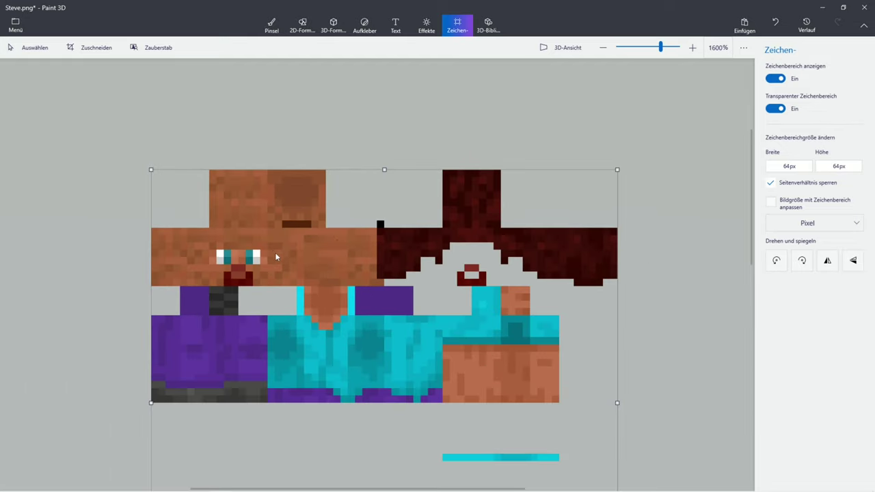
scroll(275, 253, "up", 1)
scroll(274, 244, "down", 1)
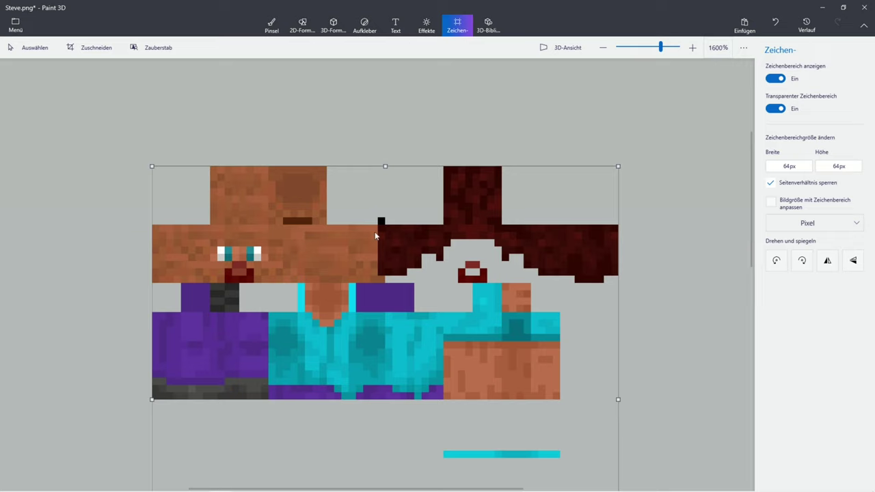
Sample a cheek skin tone and paint over the upper beard pixel beside the original head's mouth with the 1 px Pixel pen
left_click(272, 25)
scroll(168, 261, "up", 1)
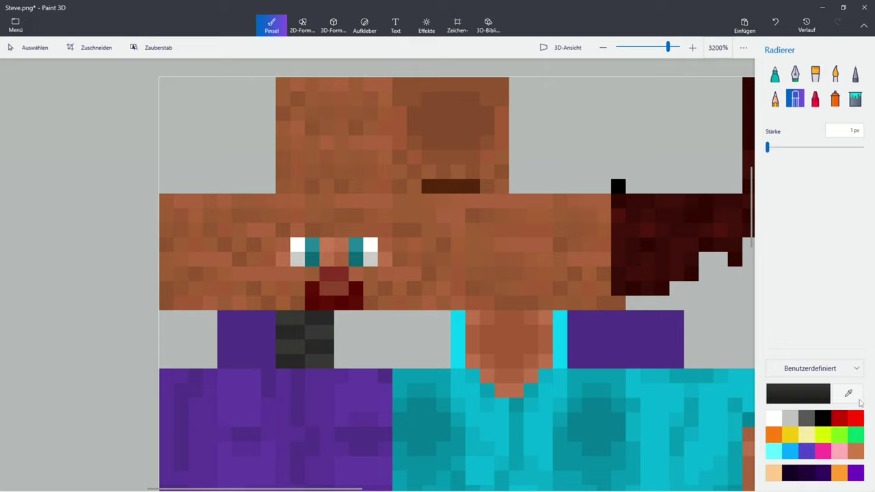
left_click(848, 393)
scroll(460, 232, "up", 1)
left_click(338, 293)
left_click(252, 323)
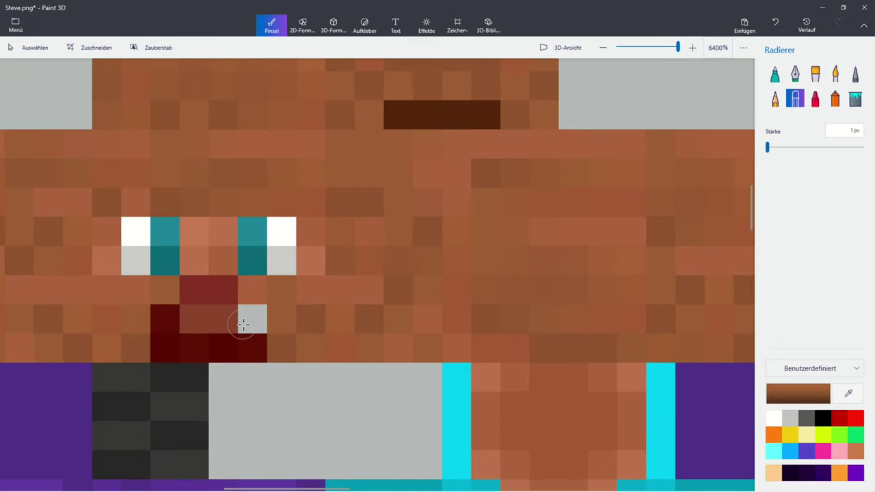
left_click(854, 73)
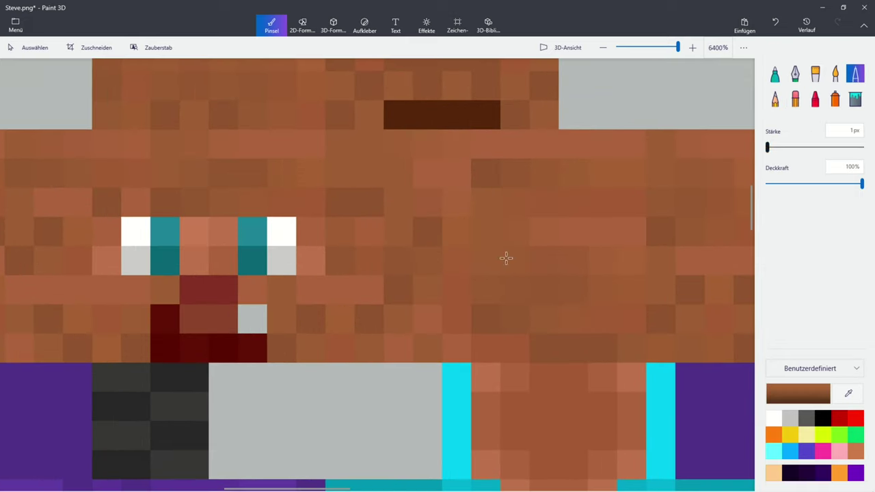
left_click(250, 318)
Paint sampled skin tones over the two nose pixels and two bottom beard pixels of the original head
left_click(849, 394)
left_click(391, 294)
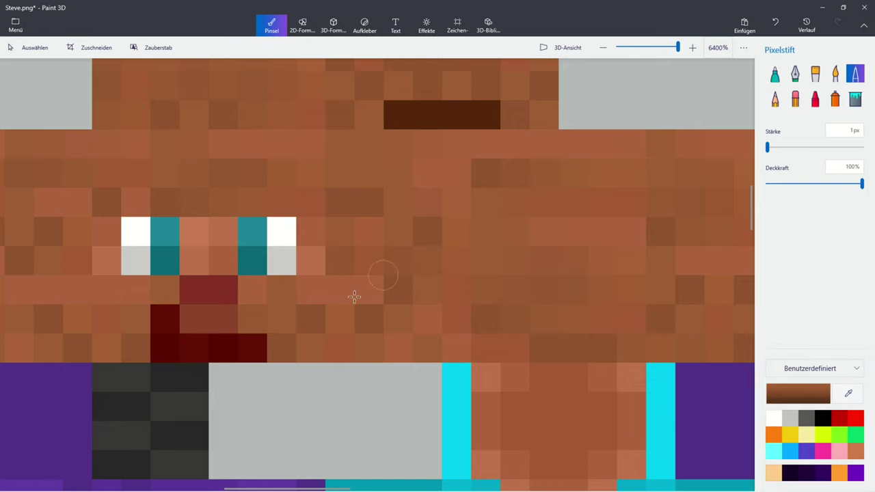
left_click_drag(224, 291, 194, 291)
left_click(848, 394)
left_click(537, 303)
left_click_drag(252, 348, 223, 348)
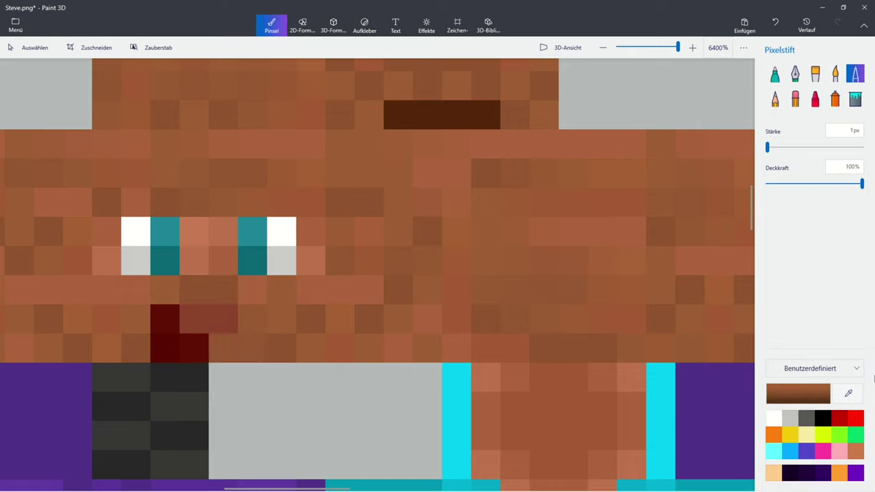
Sample a skin tone below the eye and paint over the remaining beard pixels of the original head
left_click(848, 393)
left_click(252, 276)
mouse_move(175, 328)
left_mouse_down()
mouse_move(162, 343)
mouse_move(181, 345)
left_mouse_up()
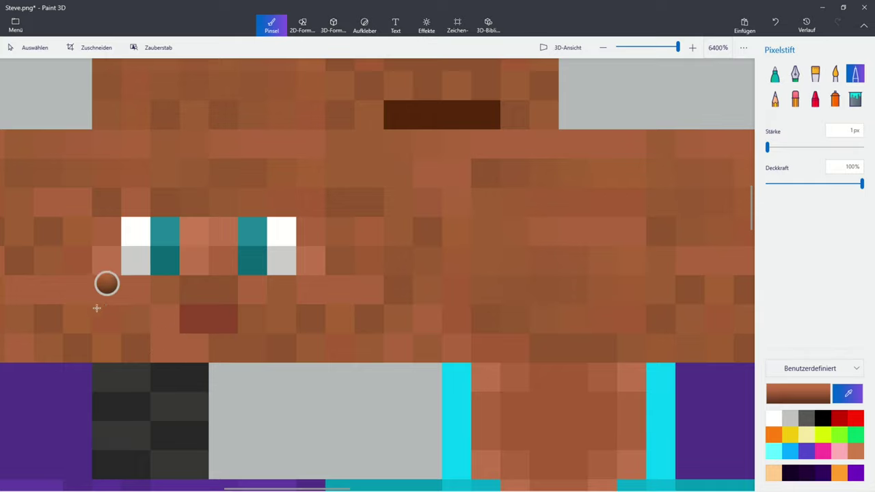
scroll(107, 283, "down", 4)
scroll(289, 364, "up", 3)
scroll(426, 287, "down", 3)
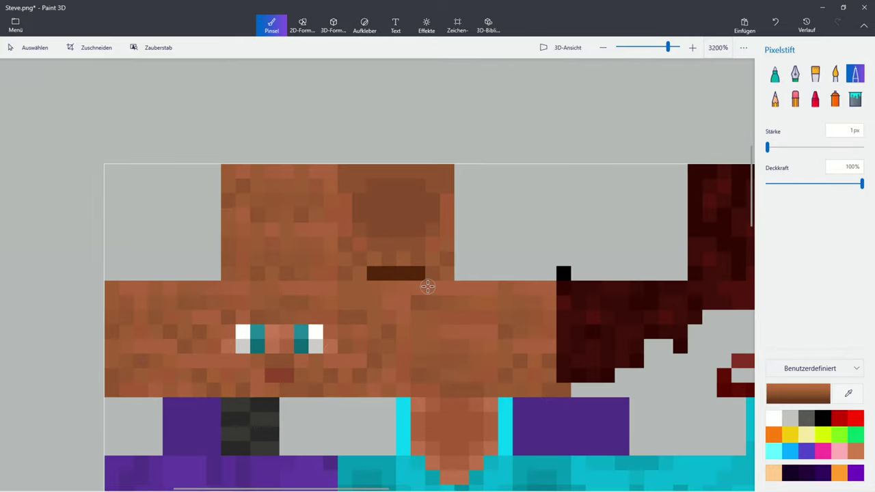
Stretch the skin column at the back of the head over the last hair column, narrow it to 1 × 7 px and flip it vertically
left_click(457, 26)
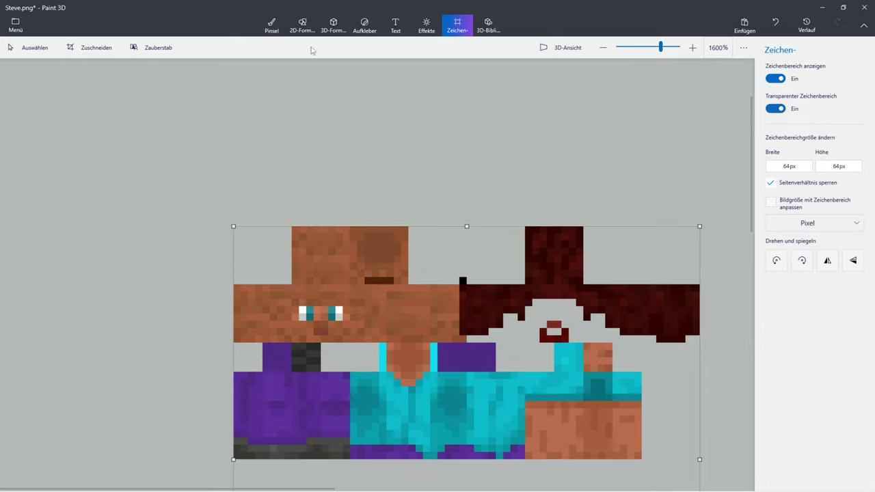
scroll(499, 335, "up", 3)
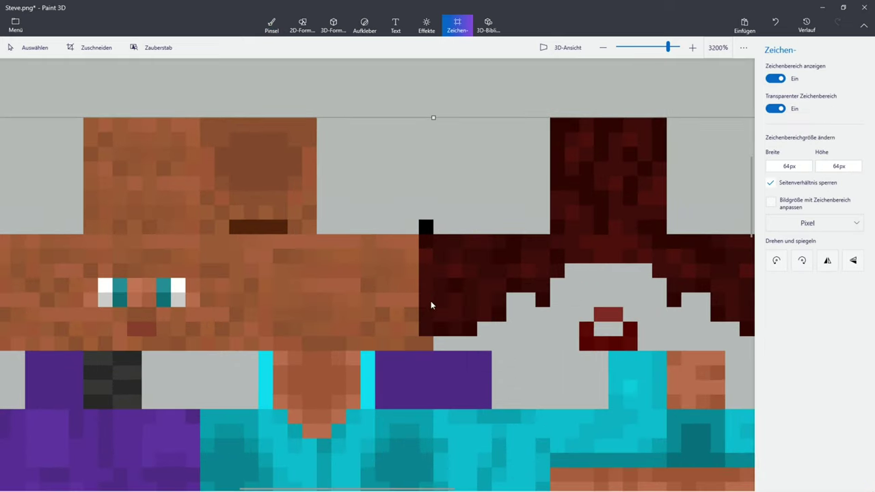
left_click(272, 26)
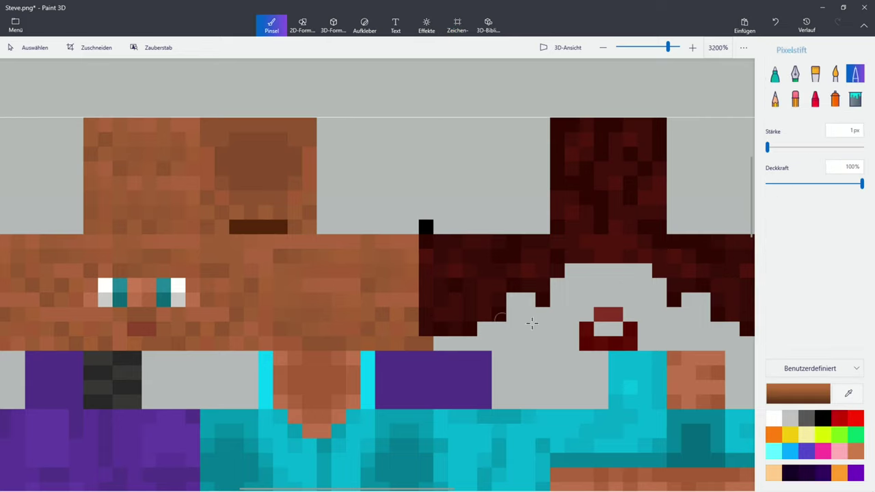
left_click(457, 26)
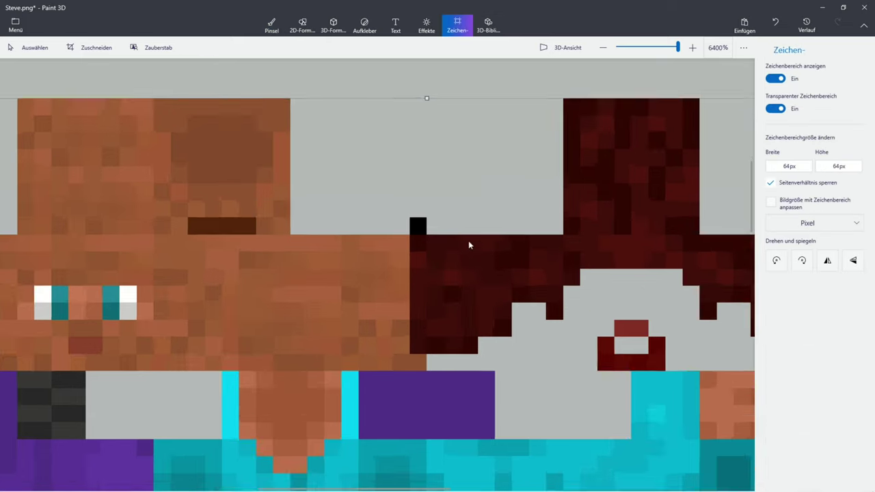
scroll(469, 243, "up", 2)
left_click_drag(345, 246, 361, 410)
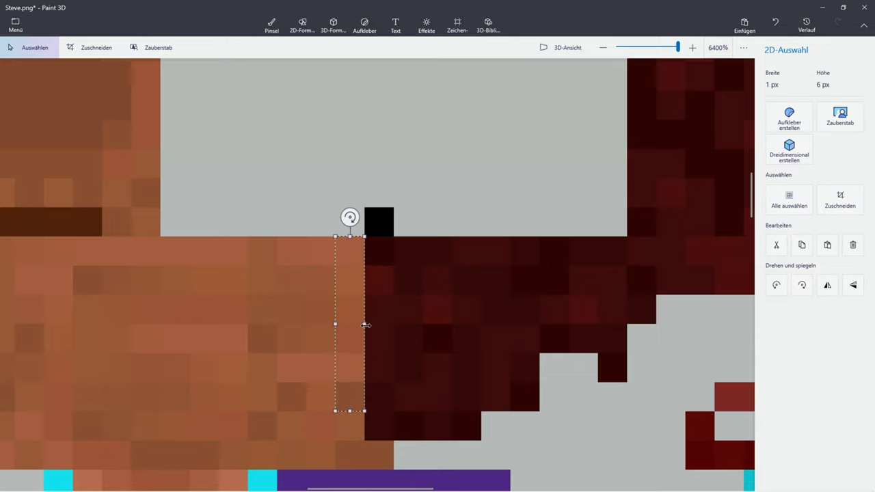
left_click_drag(364, 324, 391, 326)
left_click_drag(364, 411, 363, 434)
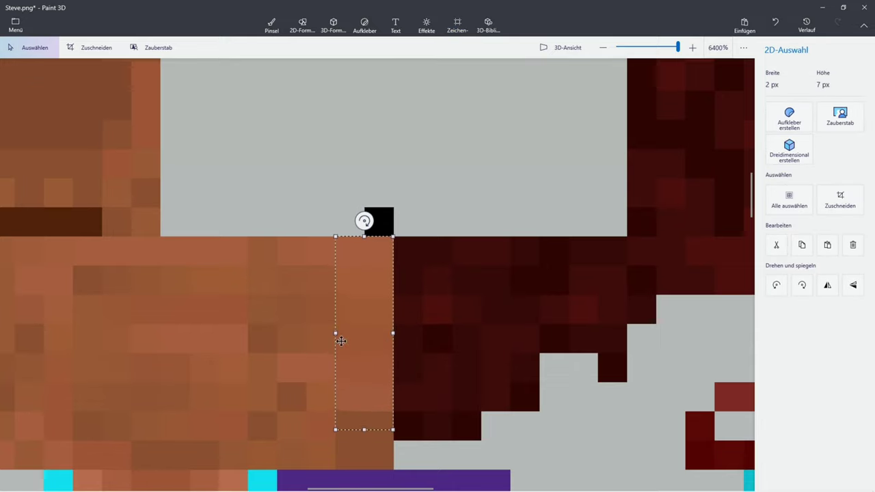
left_click_drag(336, 333, 360, 332)
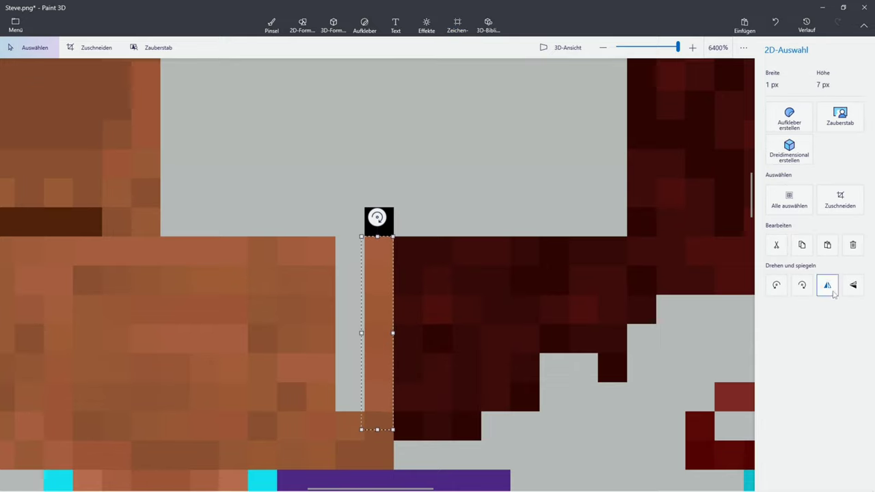
left_click(853, 285)
Paste a skin patch into the empty column on the back of the head, narrowed to 1 px and lengthened to fill the gap
right_click(399, 299)
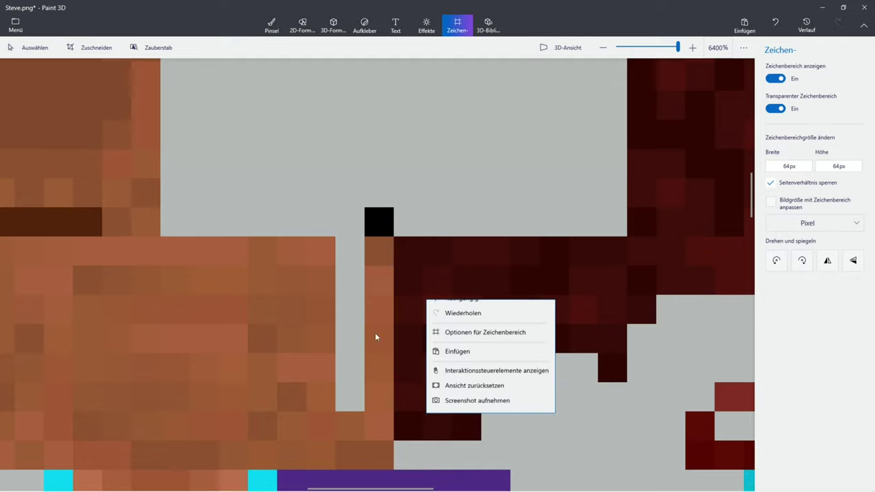
left_click(453, 363)
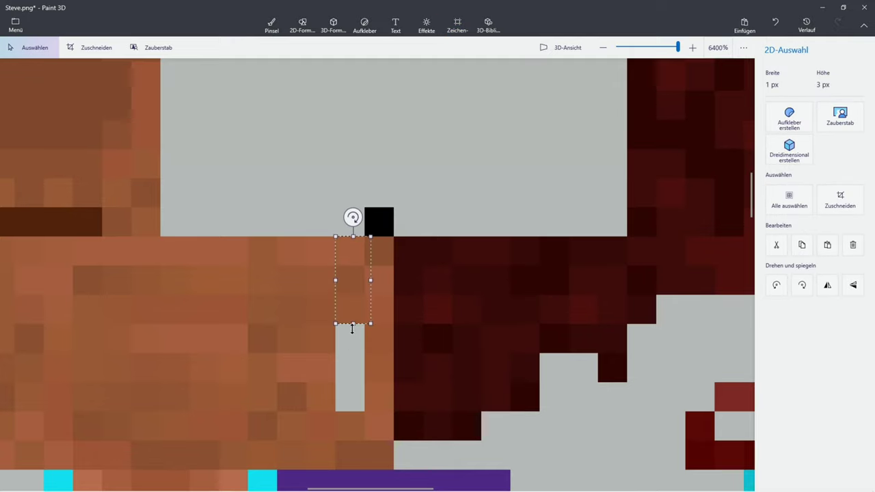
left_click_drag(352, 323, 352, 403)
left_click(509, 297)
scroll(488, 305, "down", 4)
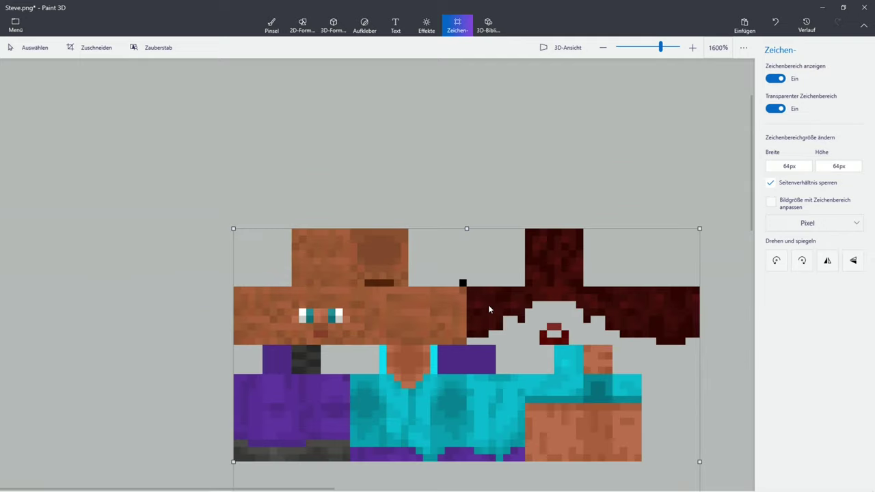
scroll(488, 310, "down", 2)
scroll(343, 207, "up", 2)
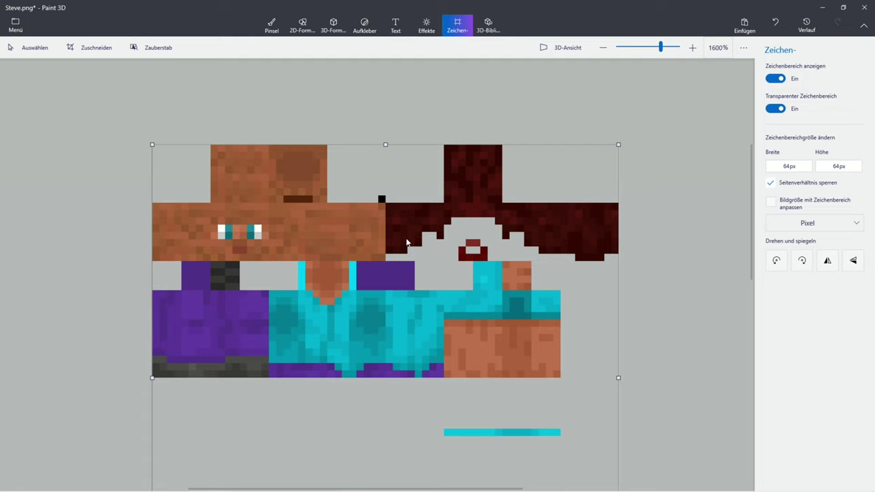
scroll(232, 190, "up", 2)
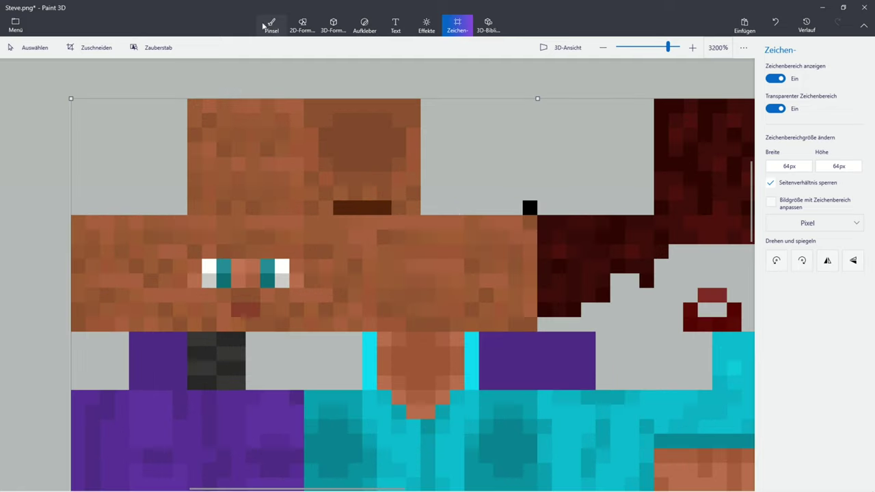
Mix a lighter skin colour, #af856a, for the pixel pen
left_click(271, 26)
left_click(303, 31)
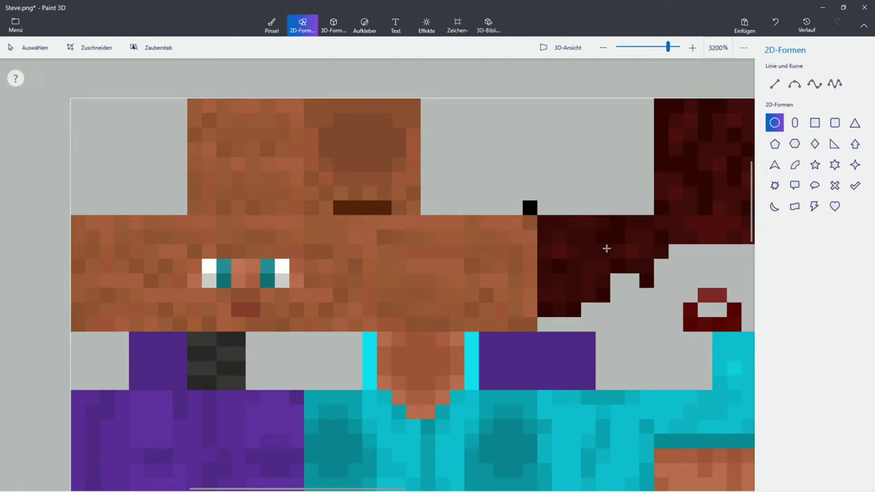
left_click(273, 27)
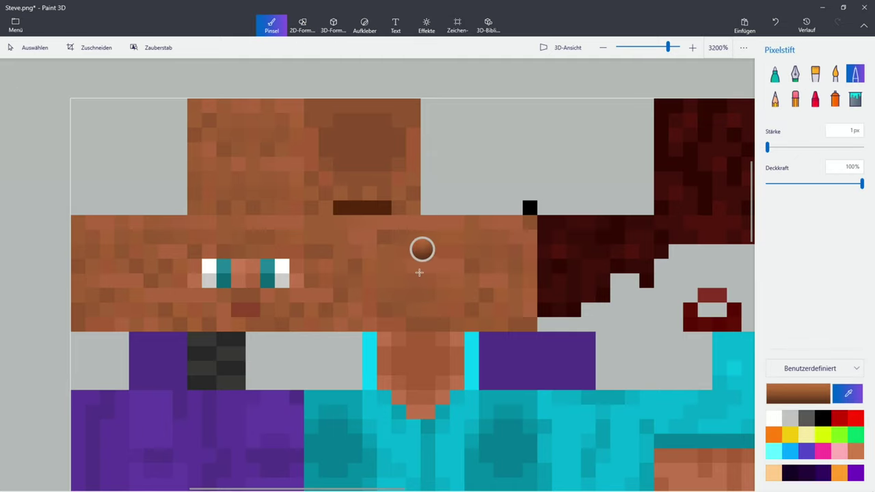
scroll(419, 272, "up", 2)
left_click(798, 393)
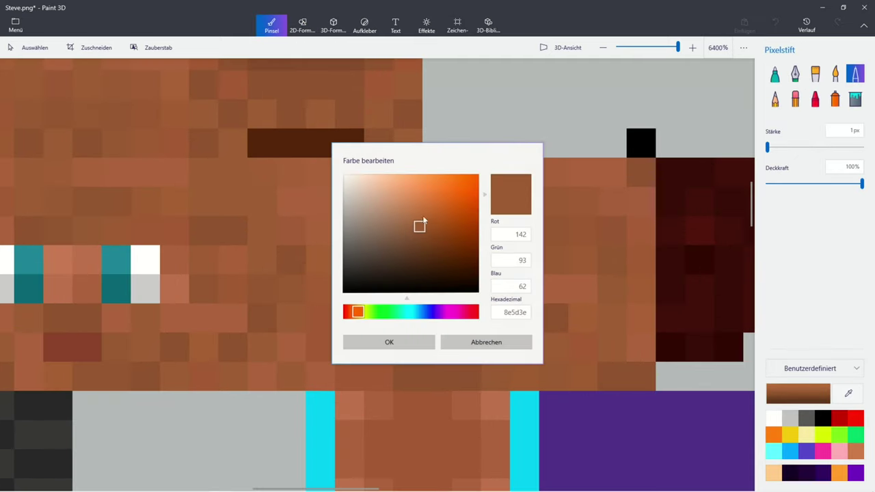
left_click(398, 215)
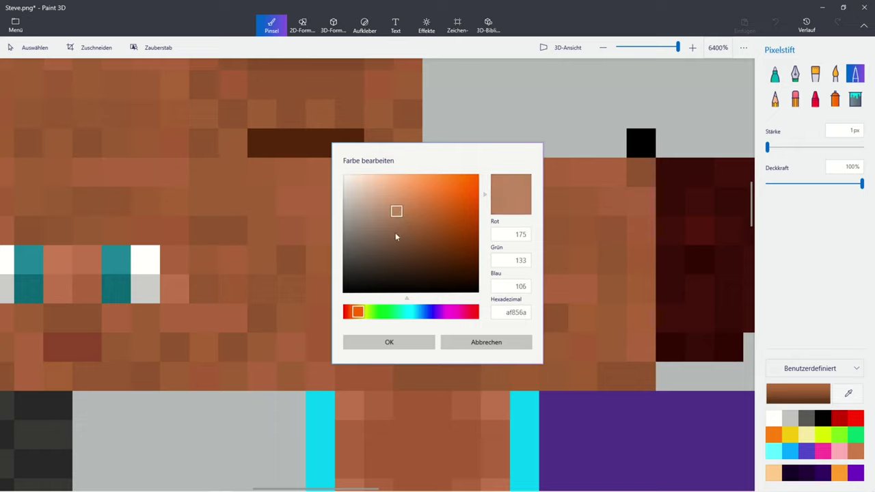
left_click(404, 342)
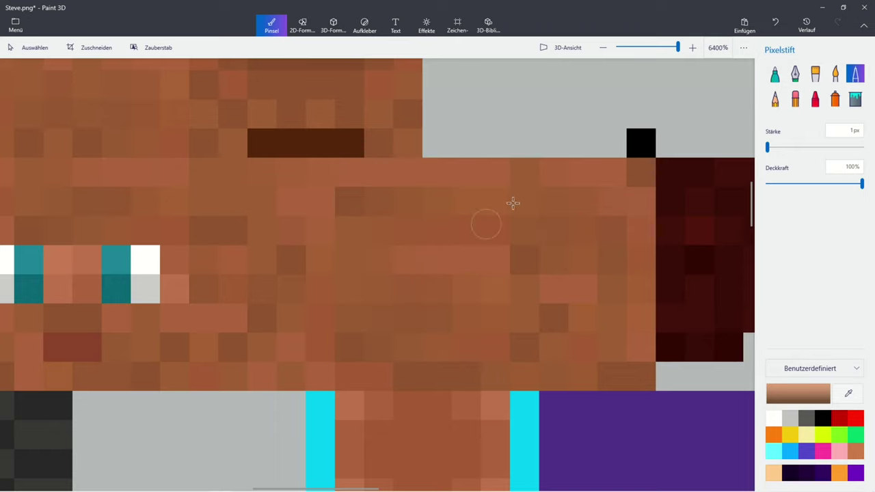
left_click(773, 420)
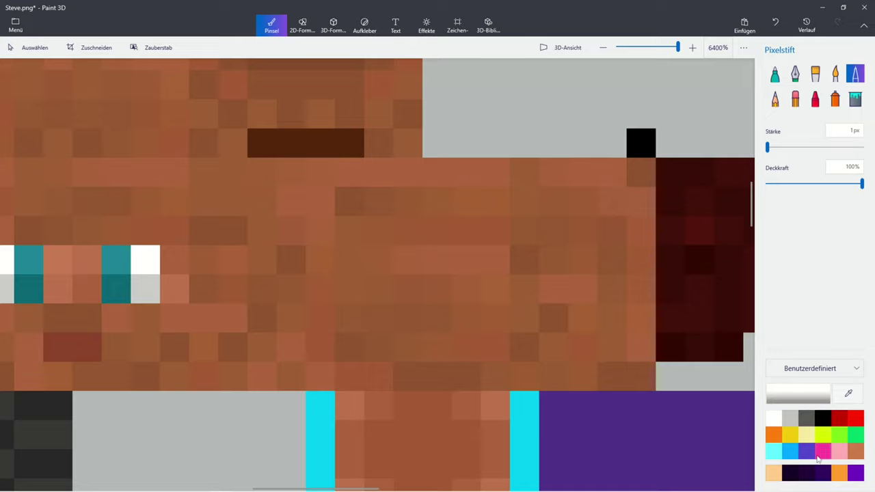
Sample a skin tone from the back of the head and lighten it to #c59f8e for the pixel pen
left_click(849, 393)
left_click(582, 270)
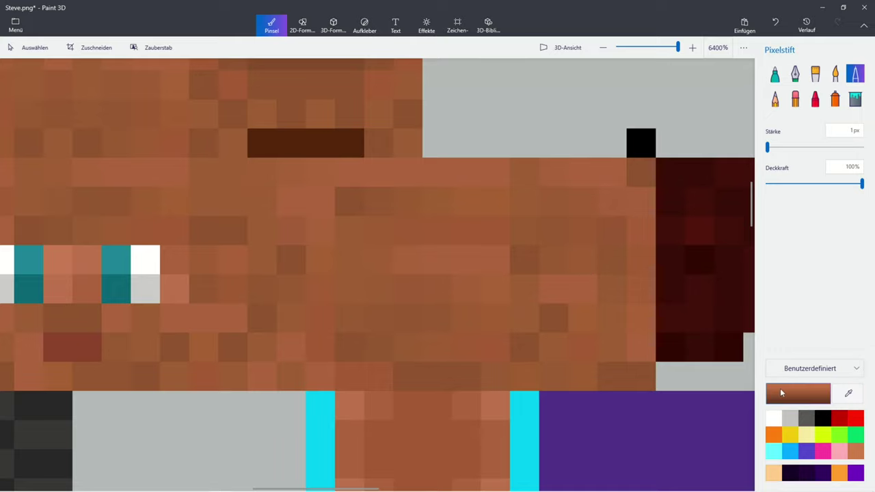
left_click(798, 393)
left_click(382, 205)
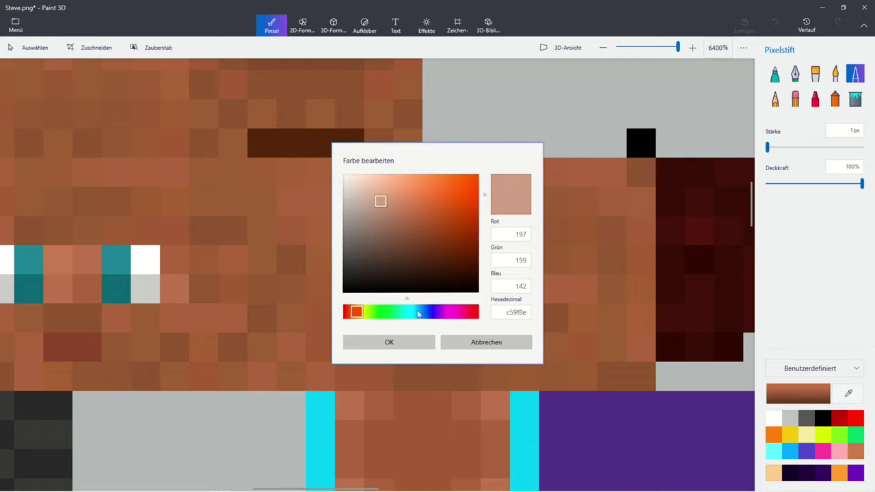
left_click(419, 343)
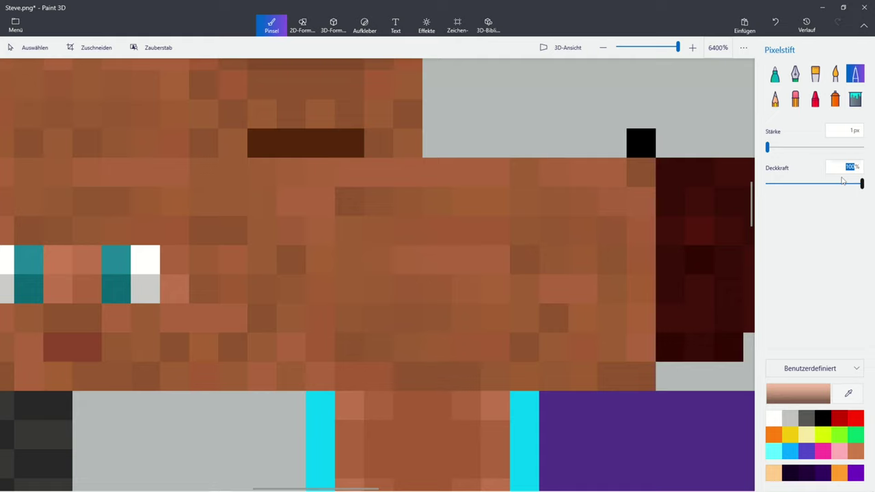
Paint one pale pixel at 30% opacity above the head and stretch it to 17 × 8 px over the side and back of the head
type("30")
left_click(572, 141)
left_click(455, 26)
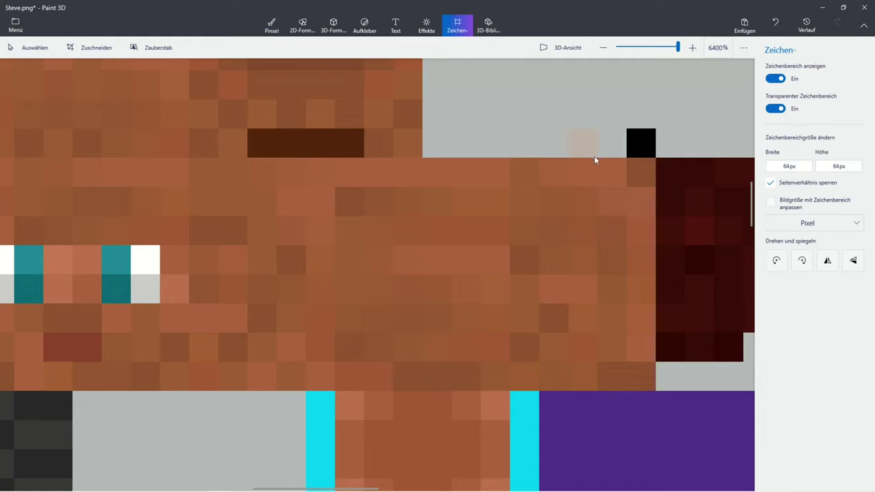
left_click_drag(575, 138, 588, 146)
mouse_move(585, 147)
left_mouse_down()
mouse_move(617, 172)
mouse_move(641, 176)
mouse_move(451, 357)
mouse_move(278, 390)
mouse_move(171, 389)
left_mouse_up()
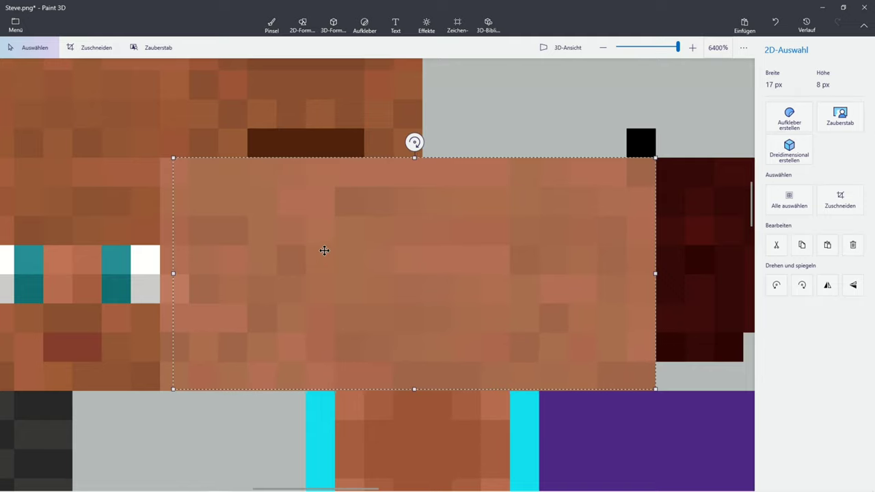
scroll(570, 224, "down", 2)
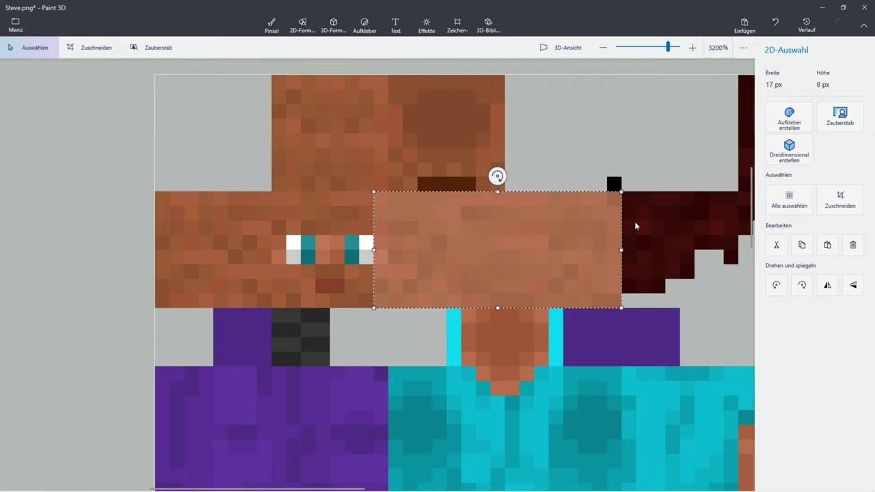
scroll(615, 233, "down", 2)
scroll(513, 226, "up", 2)
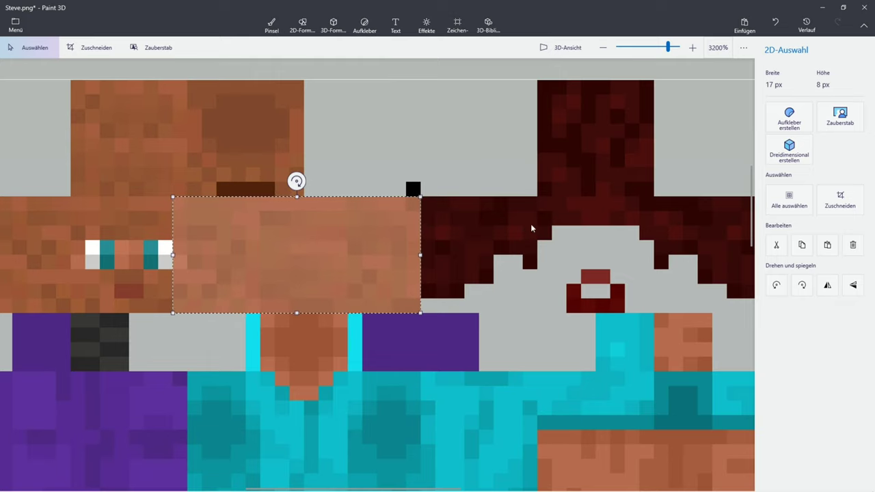
left_click(453, 154)
right_click(428, 156)
left_click(441, 220)
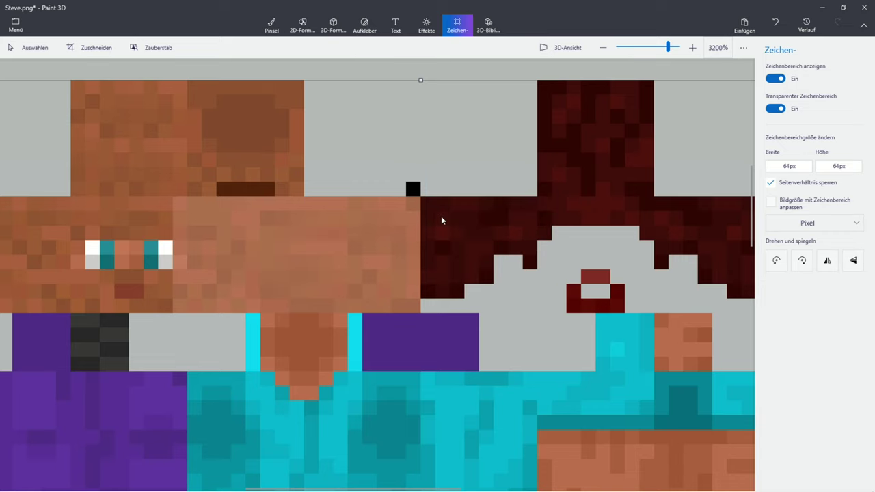
key("ctrl+v")
left_click_drag(176, 299, 323, 151)
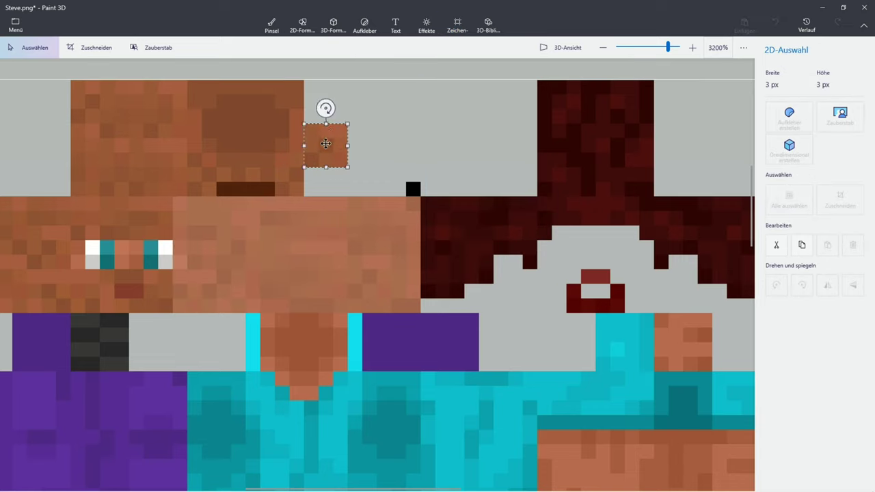
key("Delete")
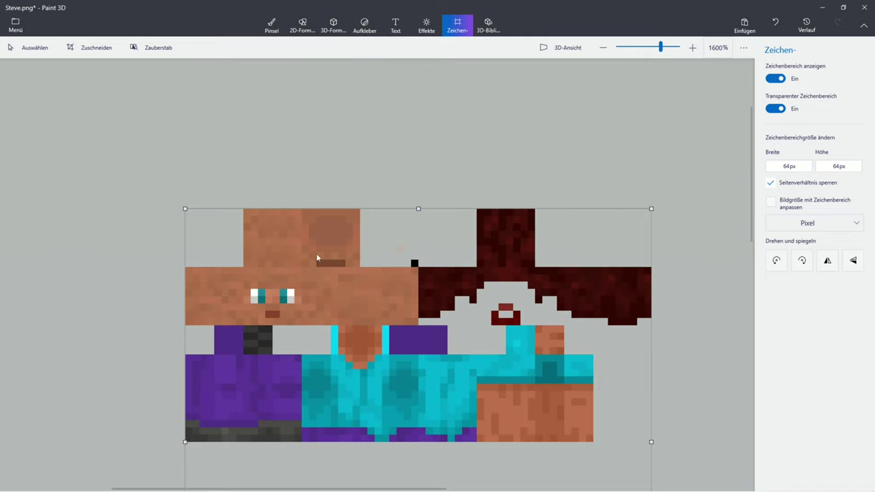
Undo the orange pixel painted on the shirt collar
scroll(316, 258, "down", 2)
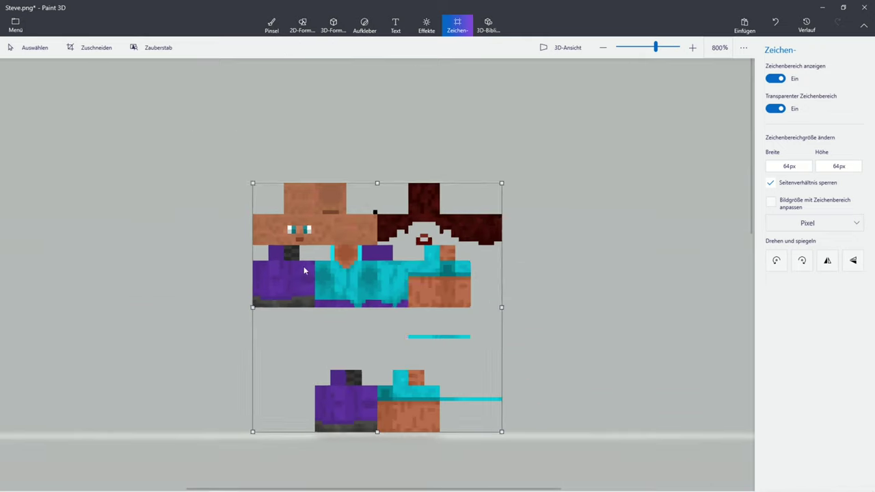
scroll(368, 388, "up", 2)
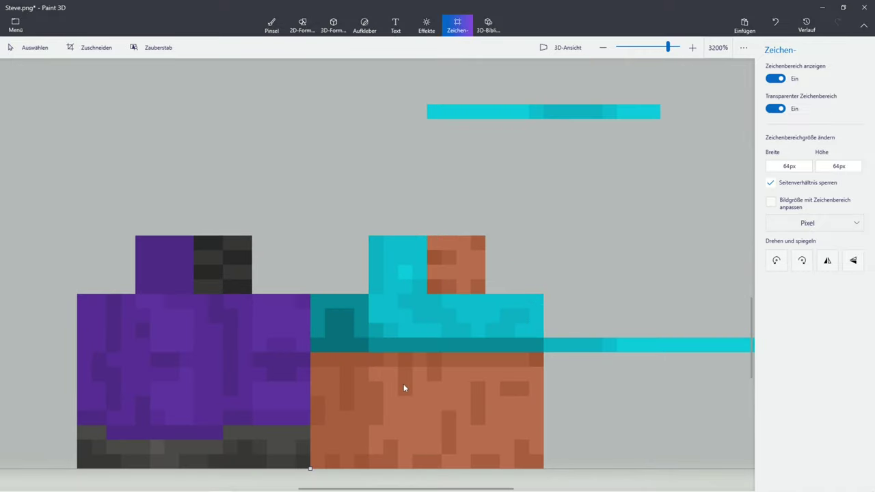
scroll(403, 384, "down", 2)
scroll(640, 210, "up", 2)
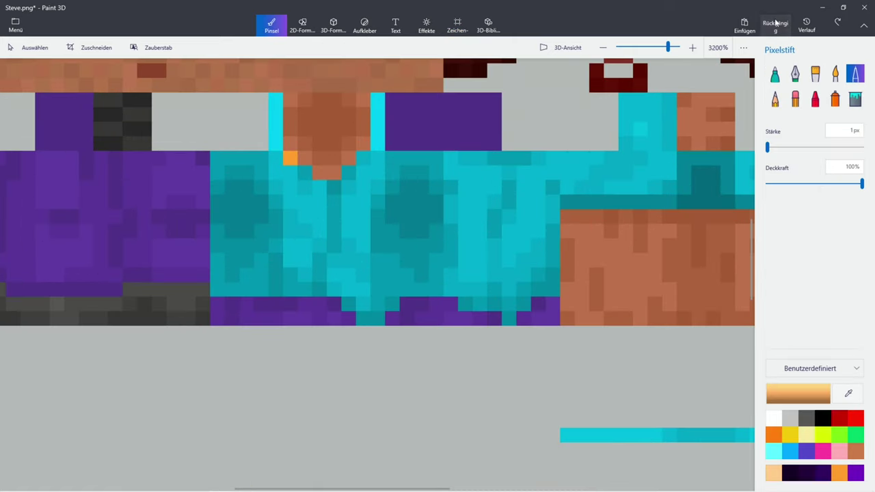
key("ctrl+z")
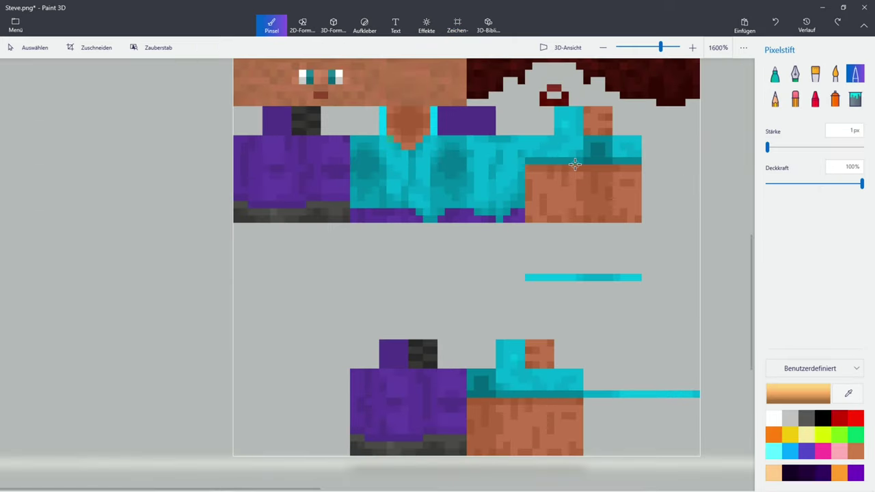
Paint a white pixel below the neckline and stretch it into a 2 × 10 px stripe down the shirt front
scroll(406, 281, "up", 4)
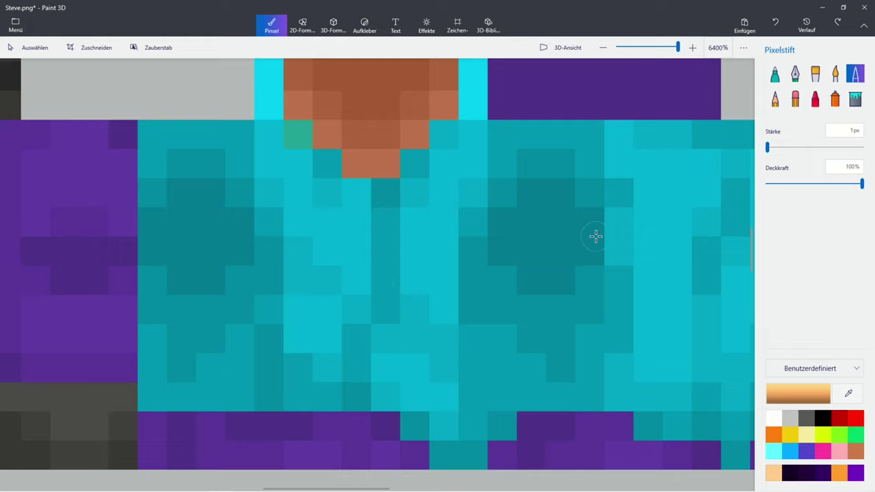
left_click(774, 418)
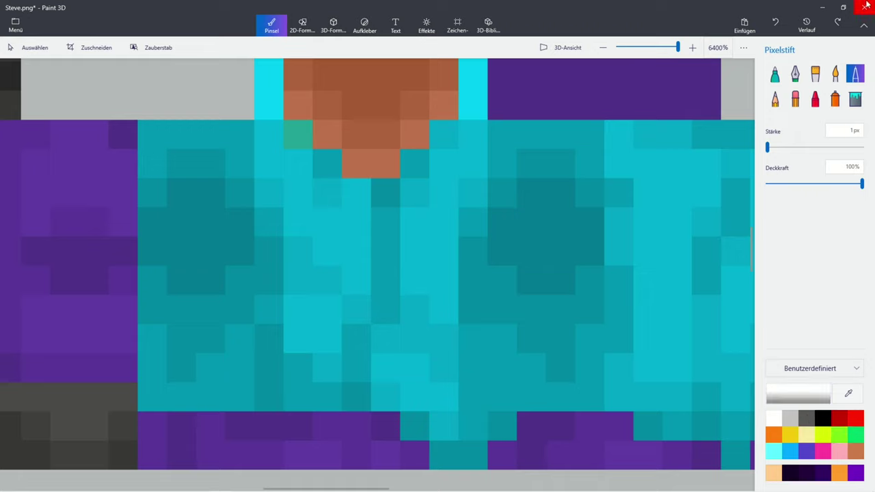
left_click(352, 197)
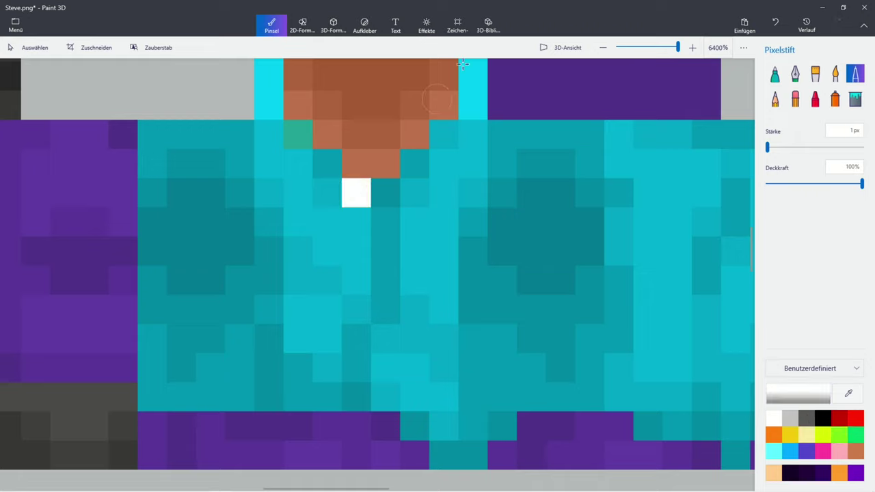
left_click(457, 26)
left_click_drag(348, 184, 392, 474)
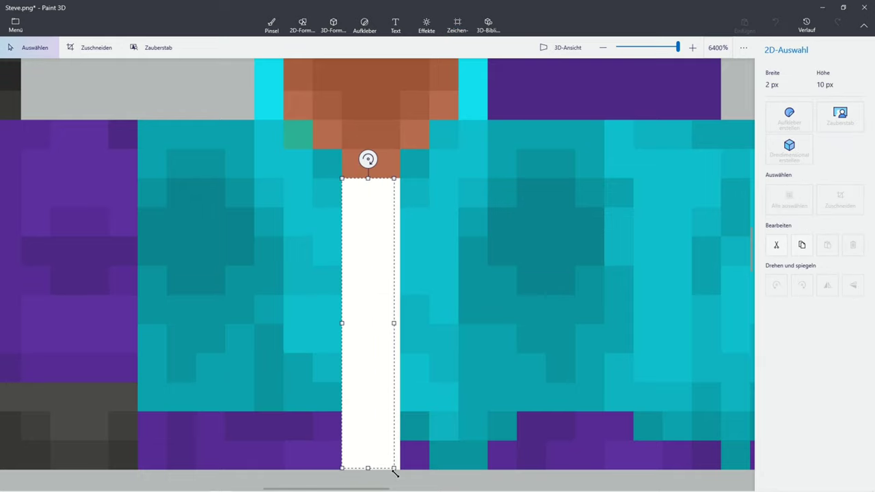
left_click(488, 355)
Sample the white of the shirt stripe and darken it to light grey #ebebeb for the pixel pen
scroll(456, 311, "down", 3)
scroll(445, 350, "up", 3)
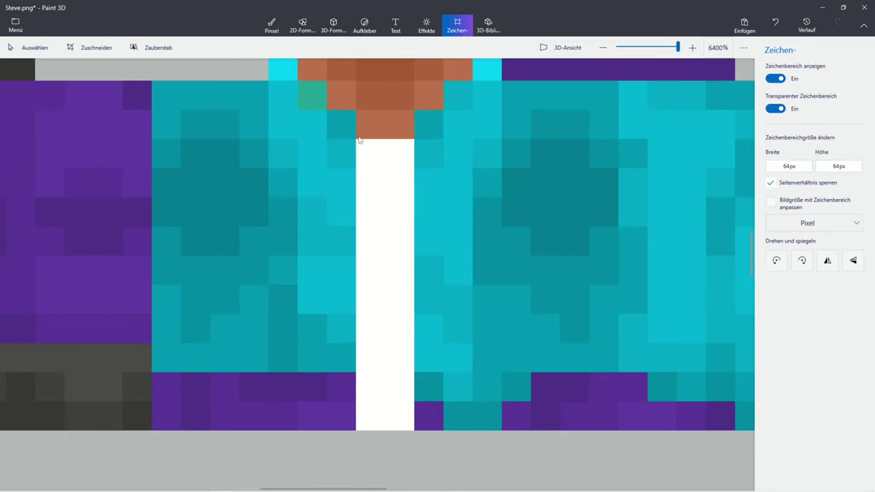
left_click(273, 24)
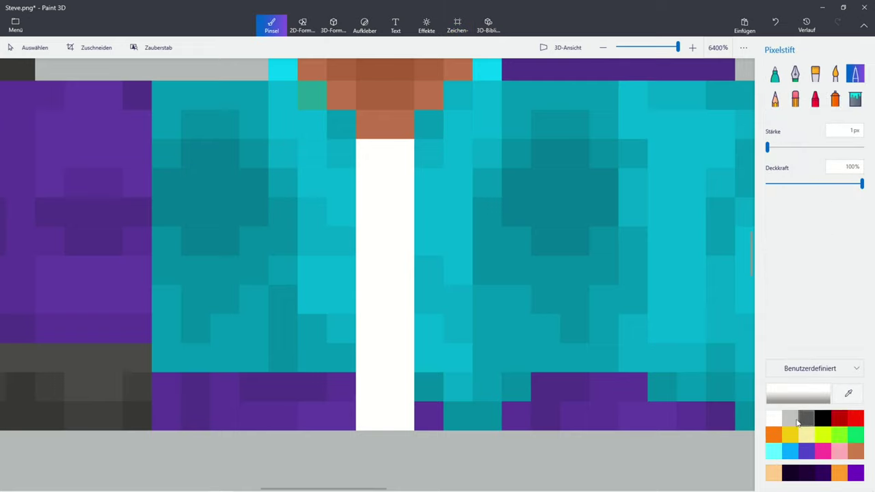
left_click(848, 393)
left_click(363, 316)
left_click(829, 398)
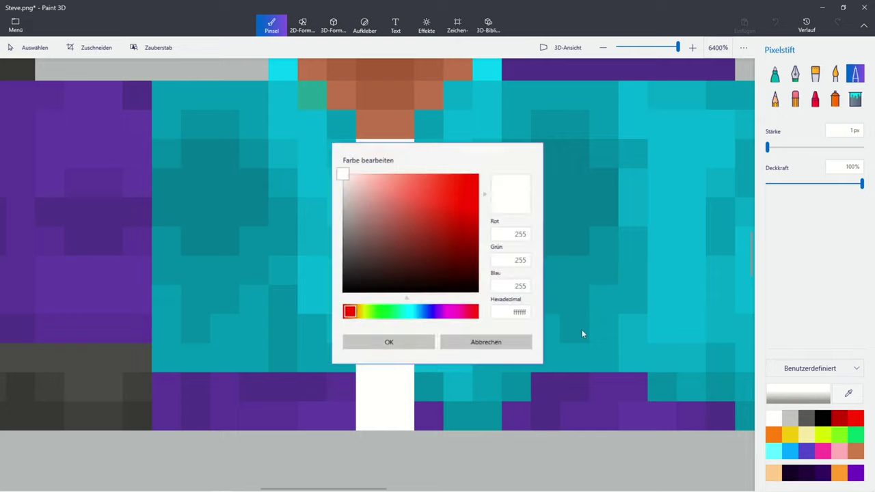
left_click(343, 183)
left_click(371, 344)
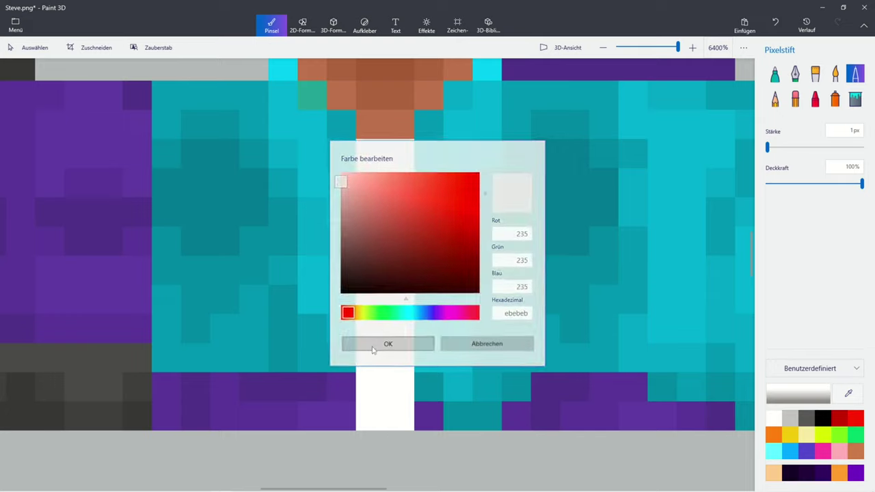
Shade scattered pixels along the white shirt stripe with the light grey
left_click_drag(376, 328, 371, 291)
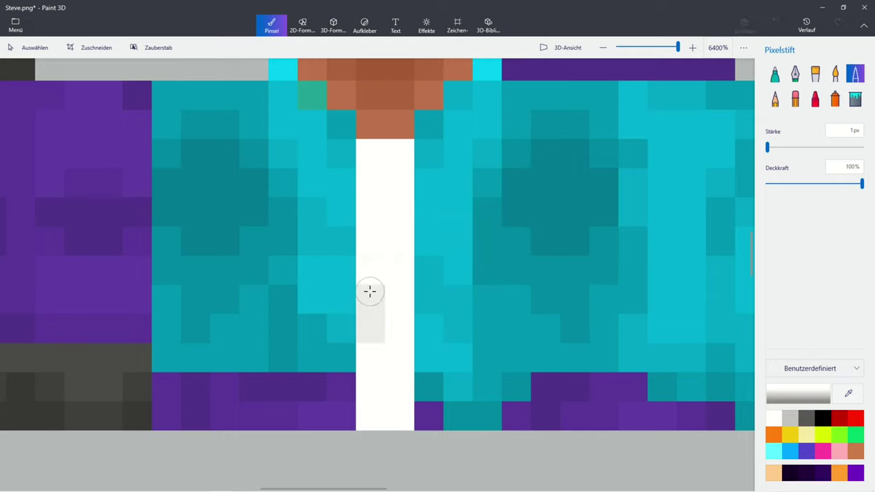
left_click(404, 248)
left_click(366, 209)
left_click_drag(371, 169, 390, 166)
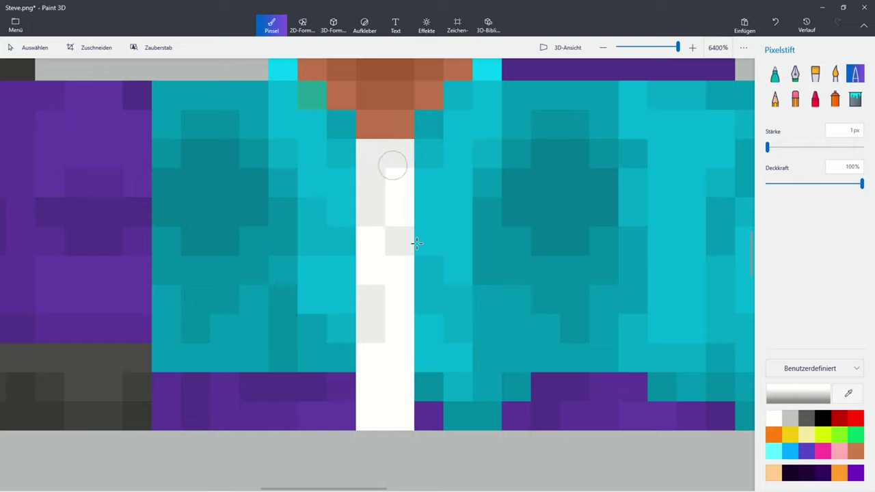
left_click_drag(399, 356, 380, 392)
Darken the pen colour to #d6d6d6 and paint further scattered shading pixels along the shirt stripe
left_click(806, 394)
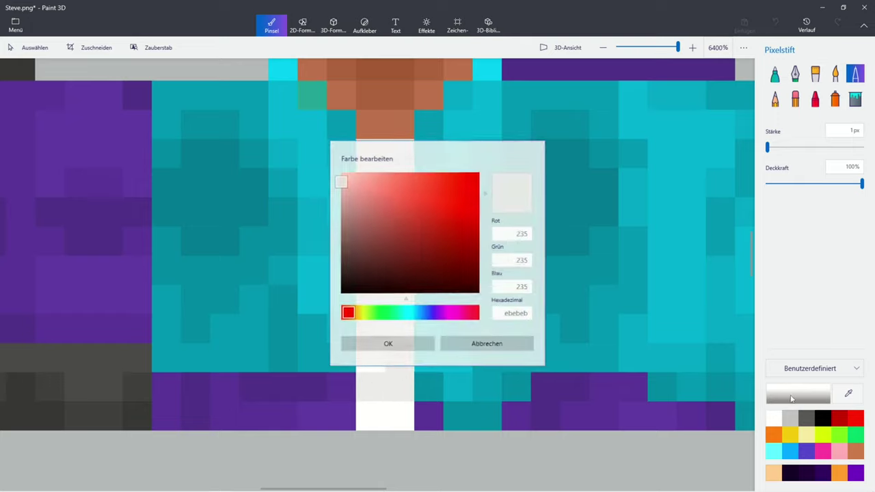
left_click_drag(338, 183, 339, 192)
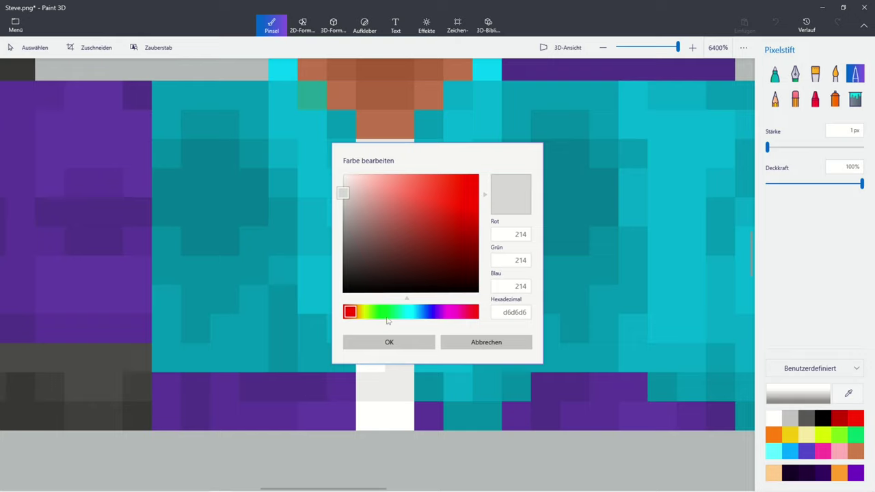
left_click(389, 342)
left_click_drag(386, 317, 383, 277)
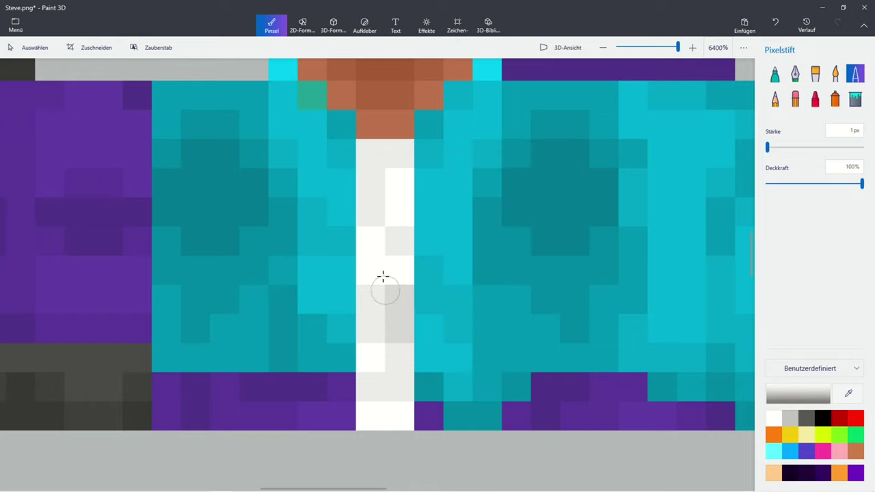
left_click(368, 219)
left_click(392, 184)
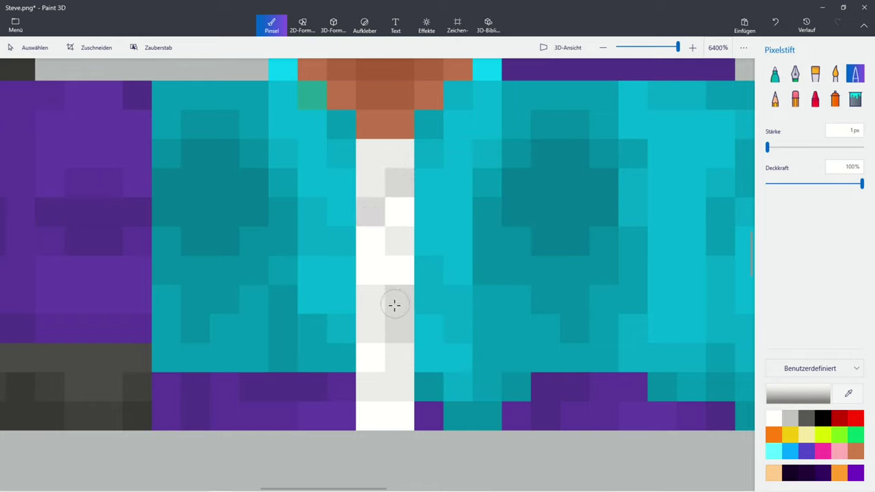
left_click(384, 361)
left_click(401, 410)
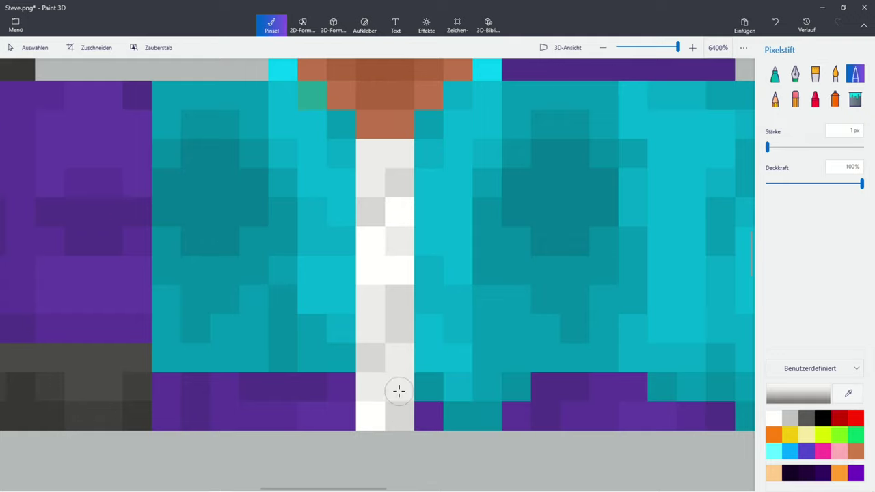
Paint two more #d6d6d6 shading pixels in the right column of the shirt stripe's upper half
left_click(402, 212)
left_click(400, 239)
scroll(428, 282, "down", 2)
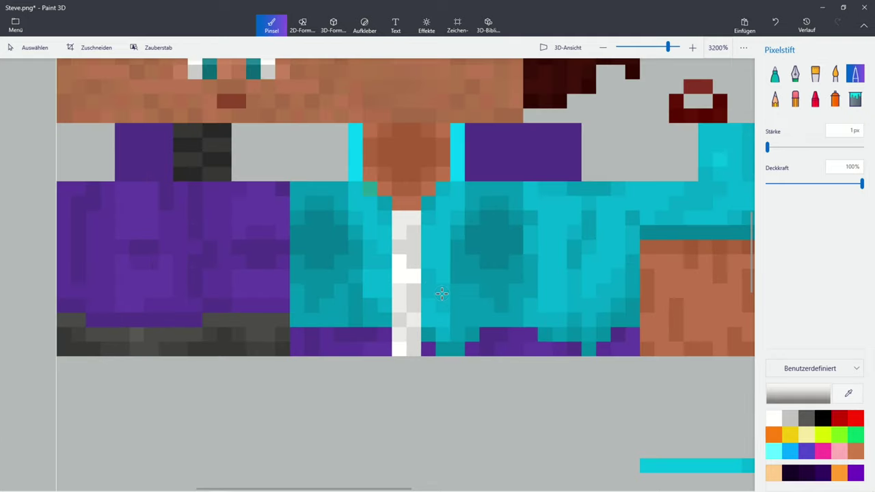
scroll(572, 359, "down", 1)
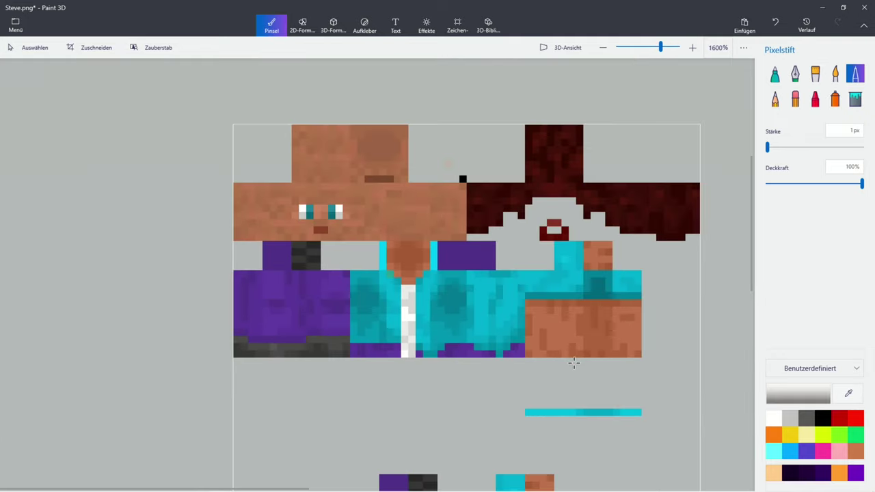
scroll(573, 363, "up", 1)
scroll(269, 283, "up", 1)
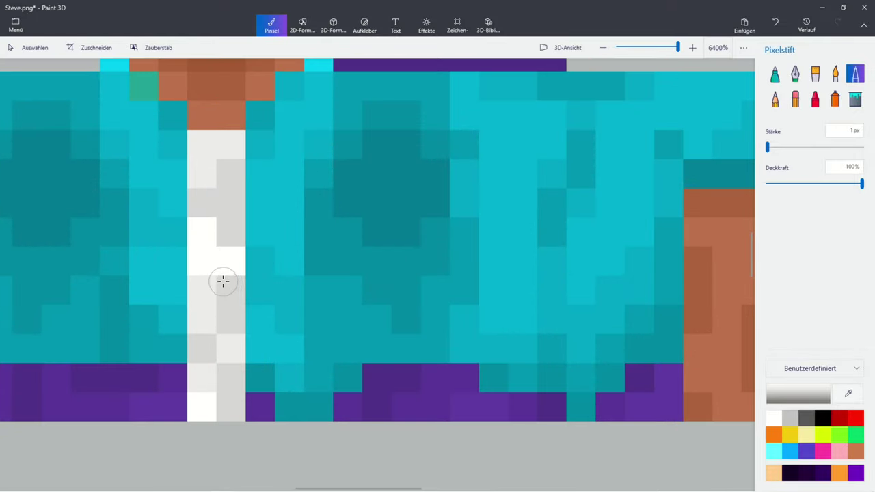
scroll(234, 283, "down", 1)
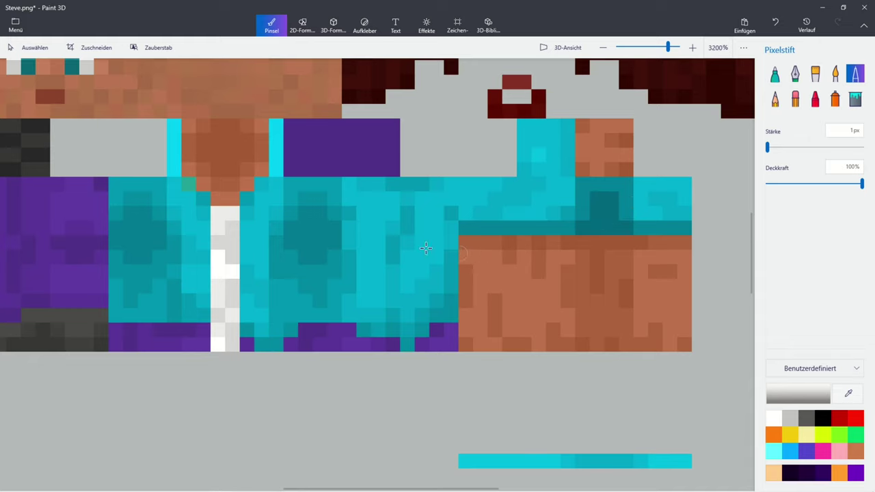
Paint the upper shirt stripe dark red, covering three full rows and two more pixels down its right column
scroll(211, 221, "up", 1)
left_click(832, 419)
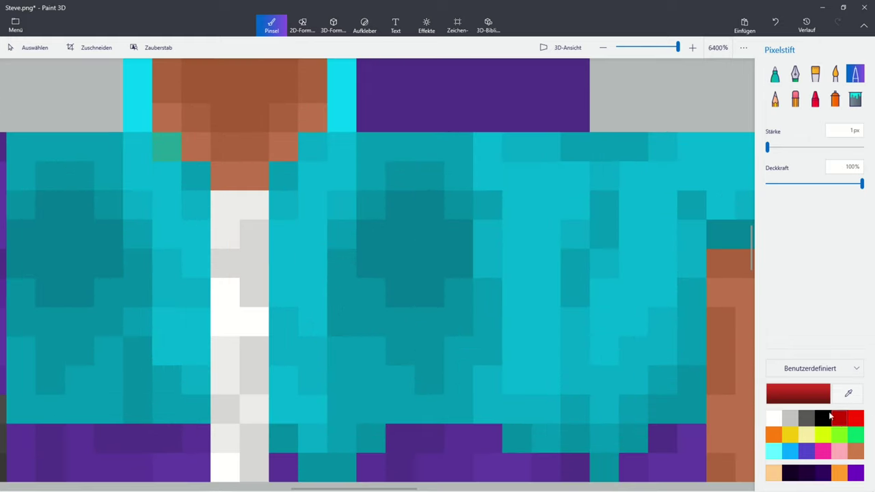
mouse_move(244, 210)
left_mouse_down()
mouse_move(258, 294)
mouse_move(224, 229)
mouse_move(230, 218)
mouse_move(261, 236)
mouse_move(259, 313)
left_mouse_up()
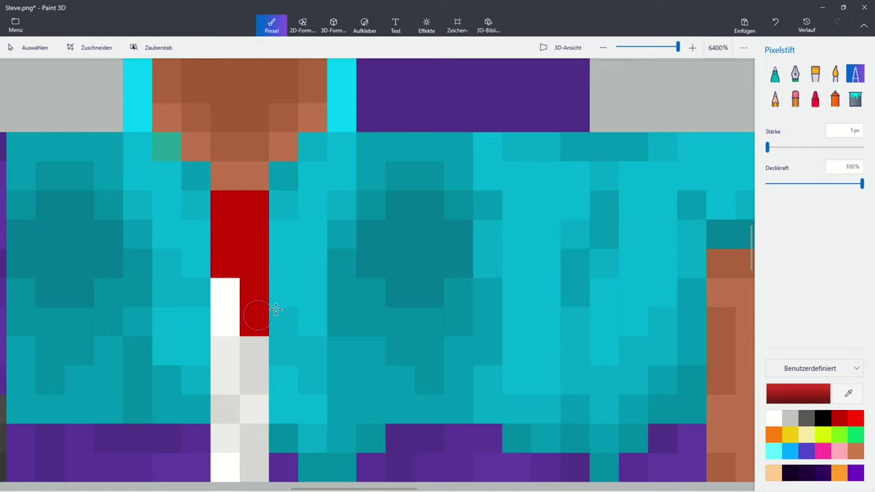
scroll(259, 313, "down", 2)
scroll(360, 384, "down", 2)
scroll(300, 367, "up", 2)
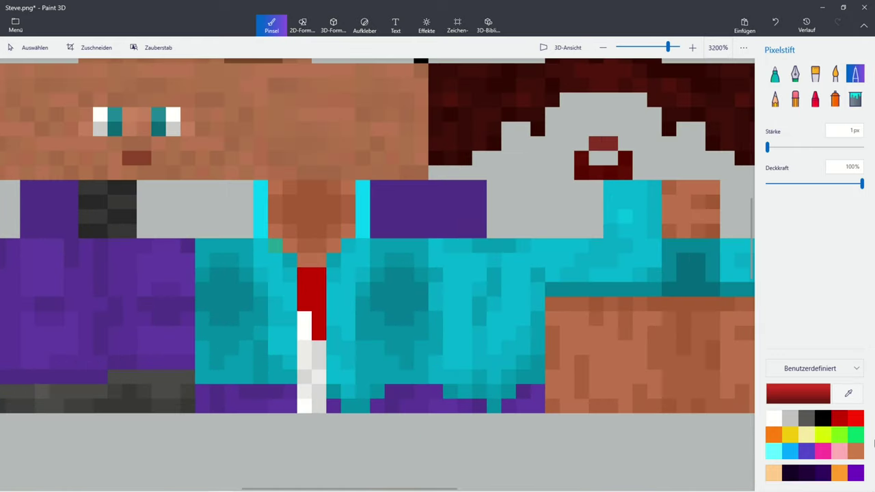
Paint one black pixel on the jacket directly beside the lower tip of the neckline
left_click(823, 417)
scroll(233, 298, "up", 2)
left_click(342, 221)
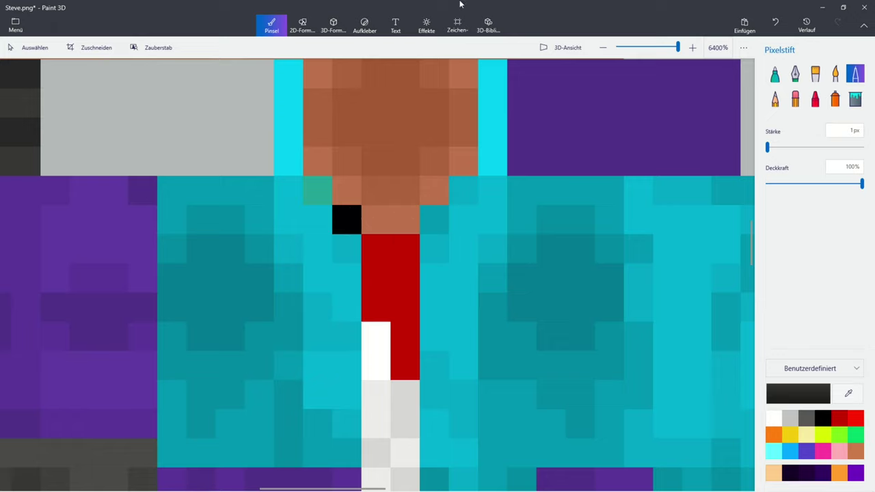
Select the top of the red strip and stretch it one pixel upward over the skin
left_click(458, 26)
left_click_drag(361, 225, 419, 263)
left_click_drag(391, 219, 391, 208)
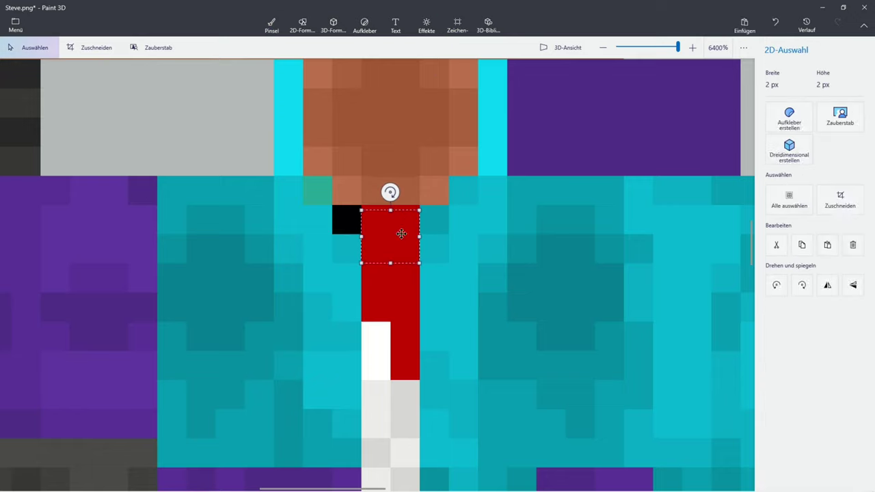
left_click(394, 326)
scroll(360, 244, "up", 1)
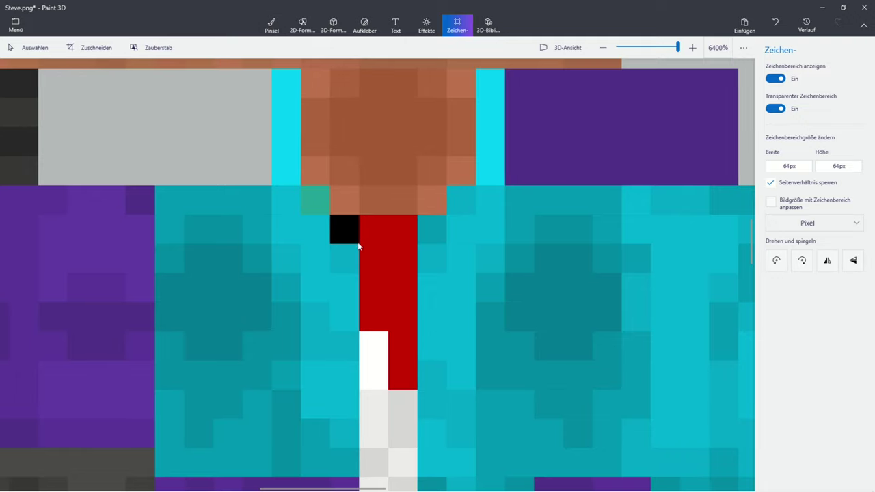
Select the black pixel and stretch it into a 7 × 12 px block covering the torso area left of the shirt stripe
left_click_drag(359, 246, 325, 219)
scroll(332, 213, "down", 1)
left_click_drag(343, 214, 239, 227)
left_click_drag(296, 225, 294, 369)
Copy the 7 × 12 px black block onto the torso area right of the shirt stripe
right_click(307, 305)
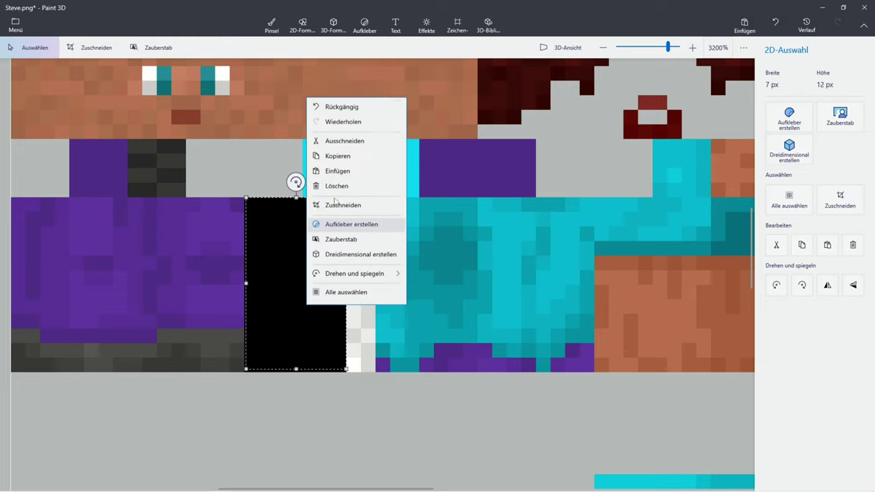
left_click(336, 157)
left_click(504, 285)
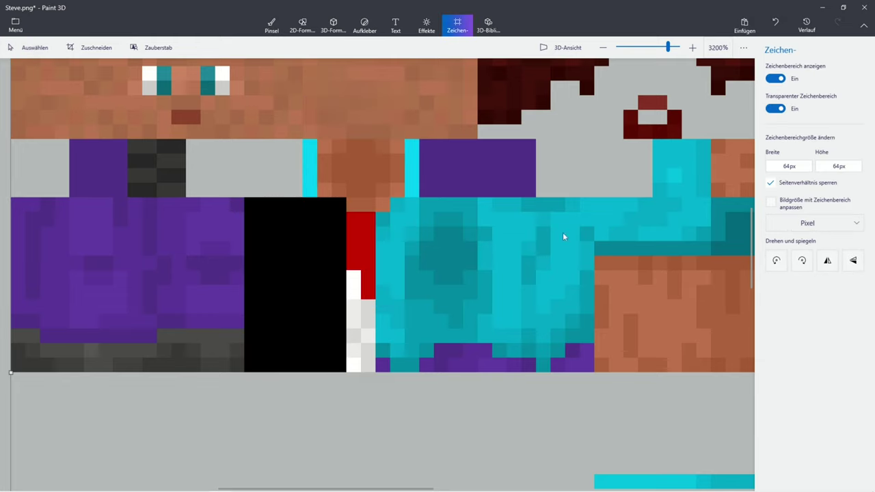
Paint a yellow-green pixel in the second row of the left black jacket half, one pixel away from the red strip
left_click(271, 25)
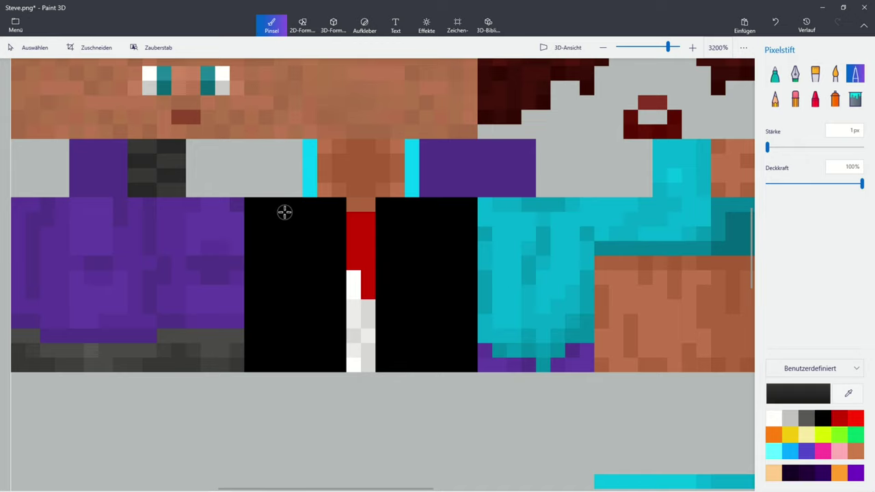
scroll(284, 211, "up", 2)
left_click(824, 435)
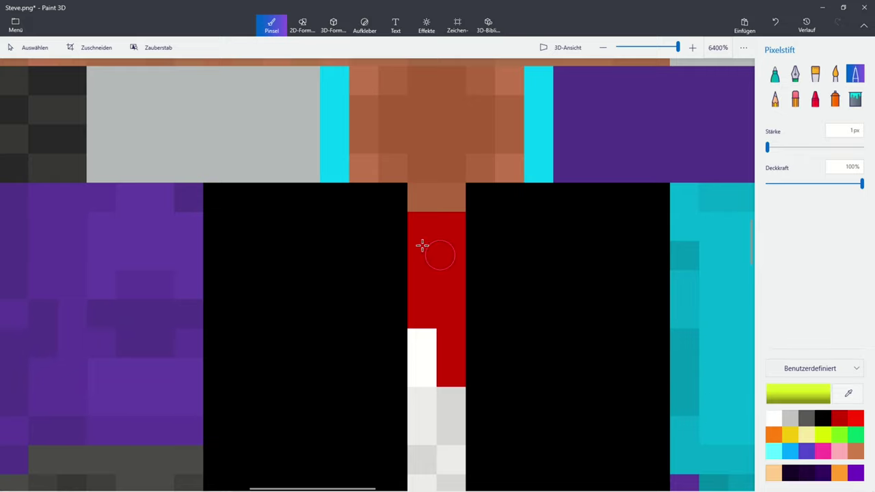
left_click(334, 226)
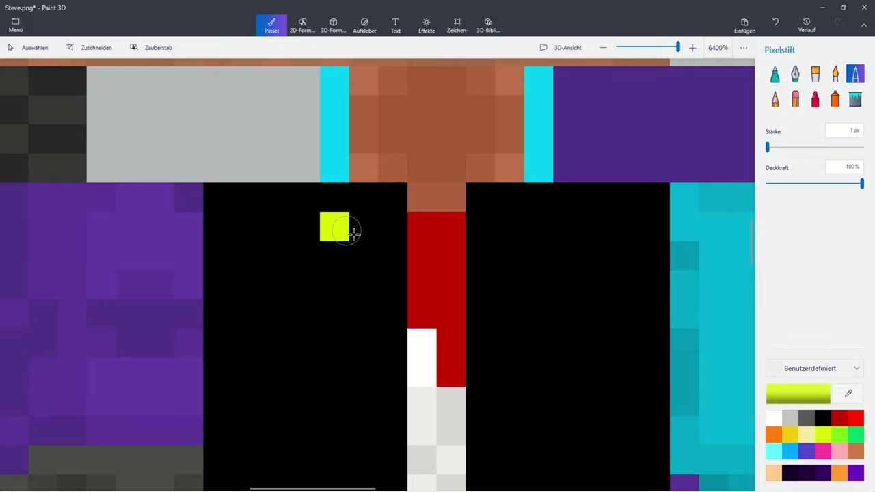
left_click(775, 22)
left_click(356, 223)
scroll(546, 234, "down", 2)
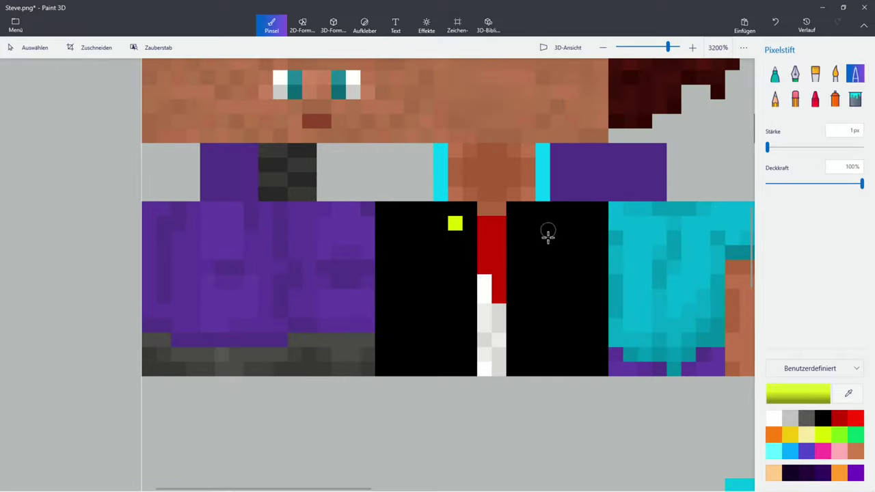
Switch the pixel pen to black and lighten its colour to #181818
scroll(547, 235, "up", 2)
left_click(823, 417)
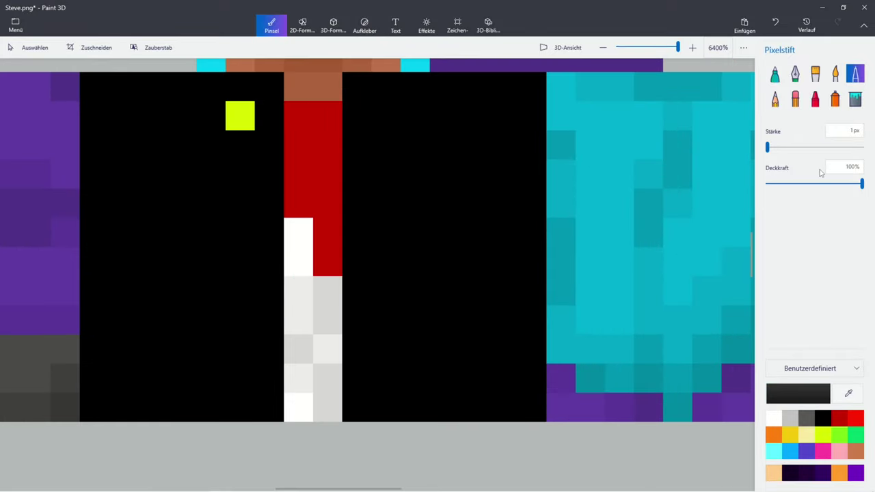
left_click(774, 399)
left_click_drag(344, 293, 343, 281)
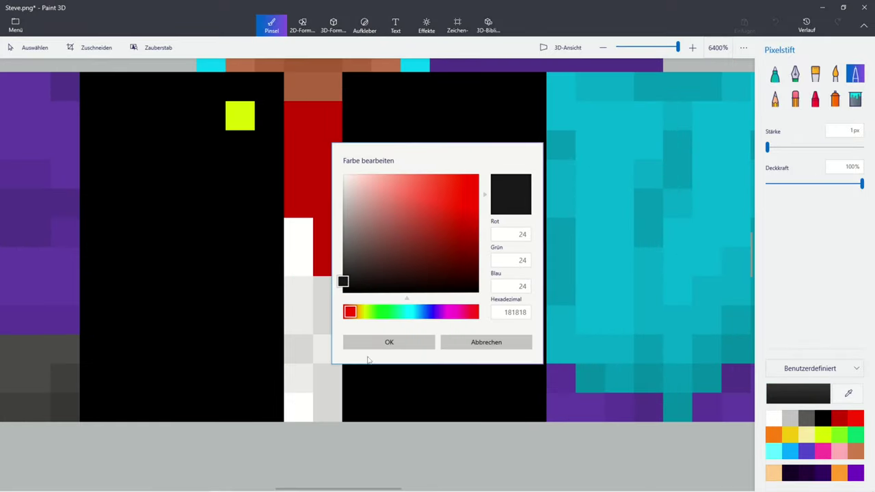
left_click(369, 344)
Paint a winding #181818 line with alternating horizontal rows over both black jacket halves, leaving the yellow-green pixel
mouse_move(271, 407)
left_mouse_down()
mouse_move(97, 406)
mouse_move(91, 385)
mouse_move(89, 364)
mouse_move(141, 347)
mouse_move(248, 344)
mouse_move(275, 308)
mouse_move(254, 298)
mouse_move(90, 294)
mouse_move(97, 233)
mouse_move(237, 236)
mouse_move(262, 217)
mouse_move(260, 182)
mouse_move(137, 178)
mouse_move(86, 165)
mouse_move(96, 126)
mouse_move(200, 126)
left_mouse_up()
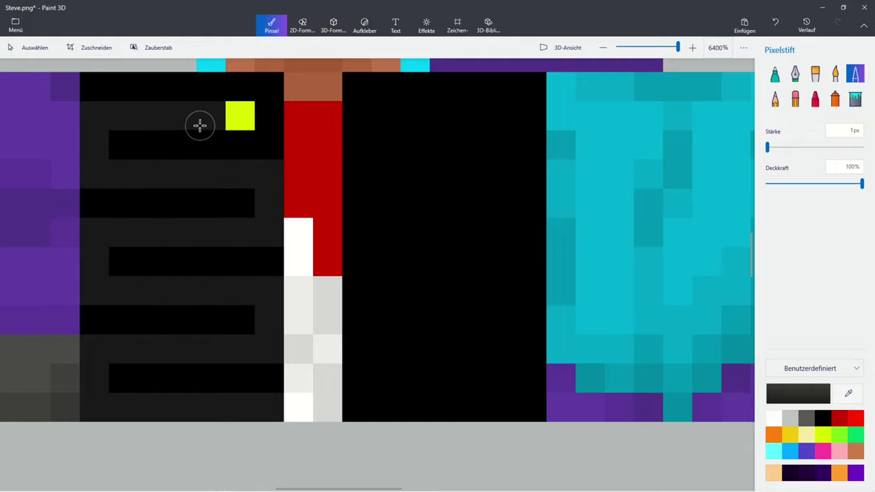
mouse_move(271, 119)
left_mouse_down()
mouse_move(267, 102)
mouse_move(280, 101)
left_mouse_up()
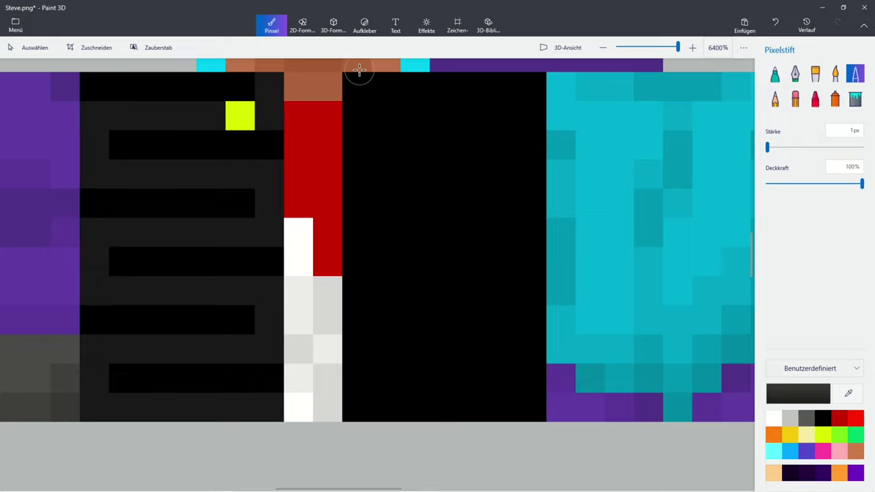
mouse_move(524, 401)
left_mouse_down()
mouse_move(417, 402)
mouse_move(369, 392)
left_mouse_up()
scroll(502, 309, "down", 2)
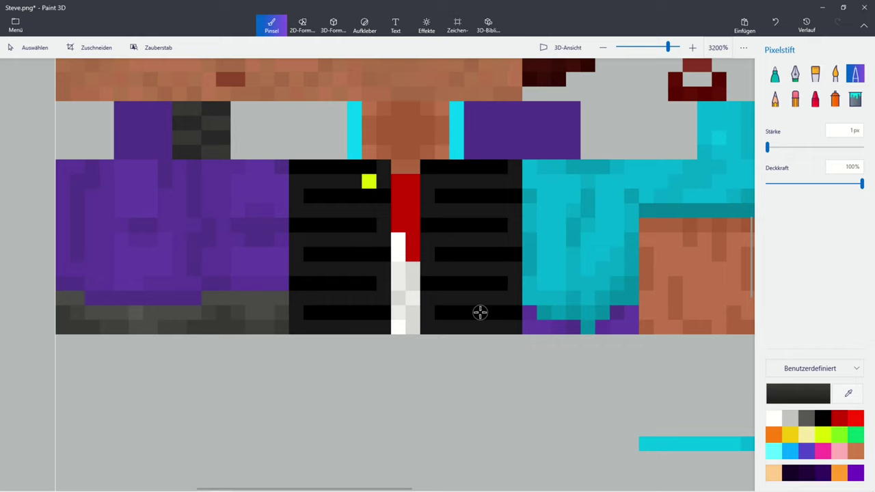
scroll(480, 312, "down", 1)
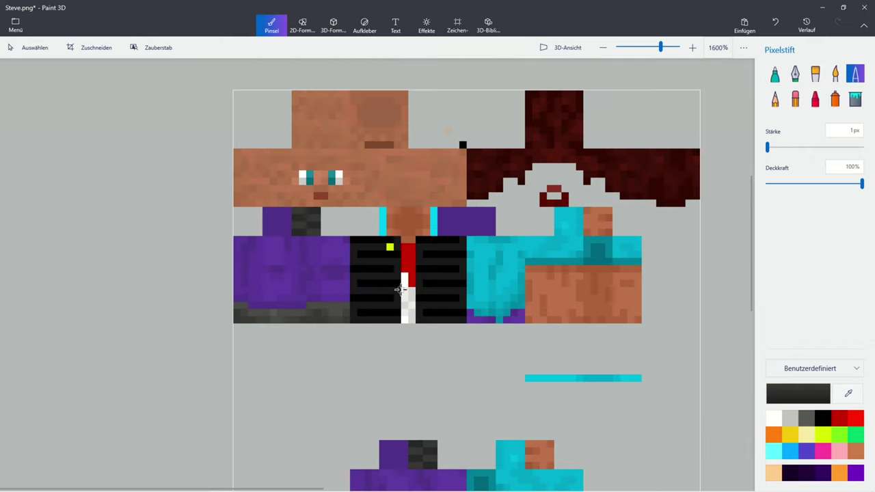
Select the striped 7 × 12 px jacket half right of the shirt stripe and paste a copy of it
scroll(425, 288, "up", 1)
left_click(458, 26)
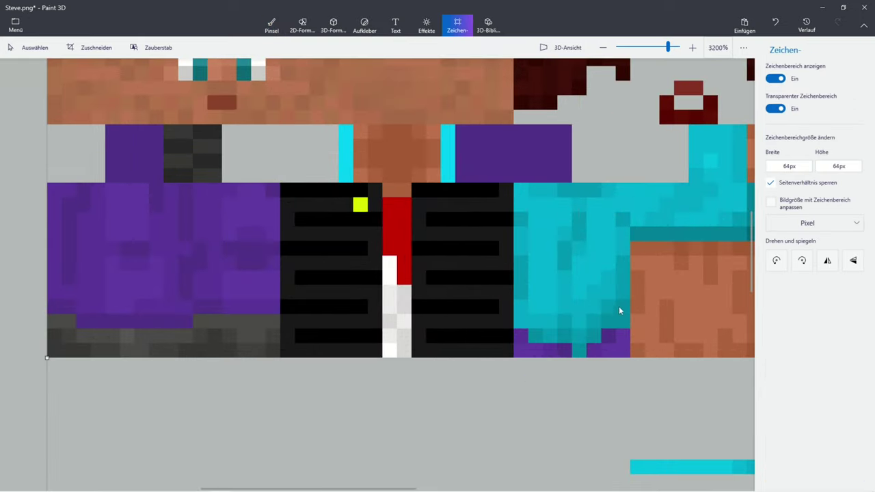
scroll(542, 283, "up", 1)
left_click_drag(281, 80, 485, 430)
right_click(465, 396)
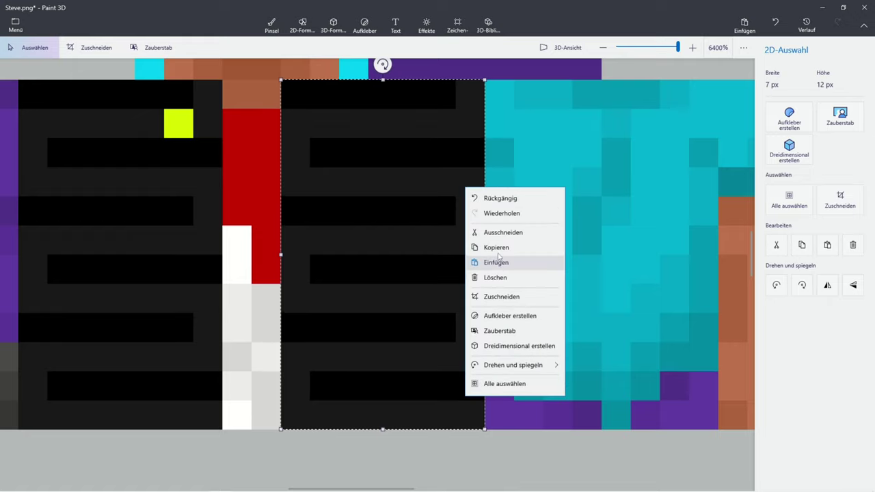
left_click(523, 253)
left_click(525, 256)
right_click(556, 318)
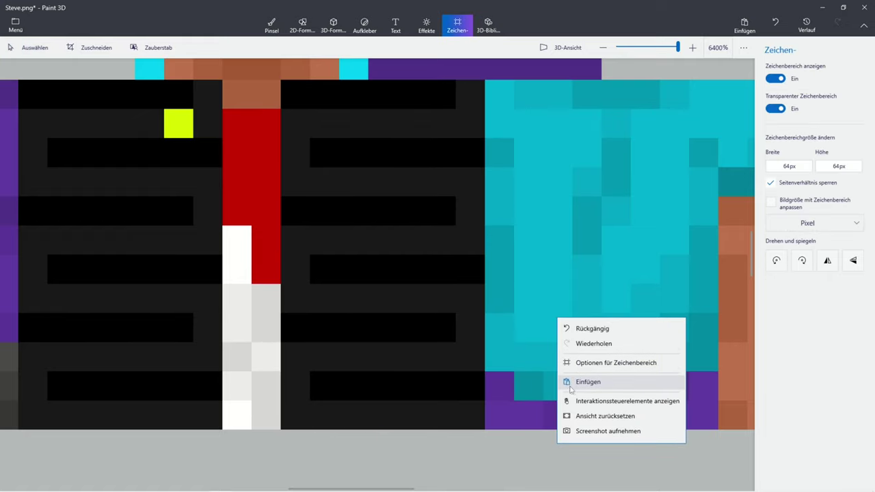
left_click(587, 383)
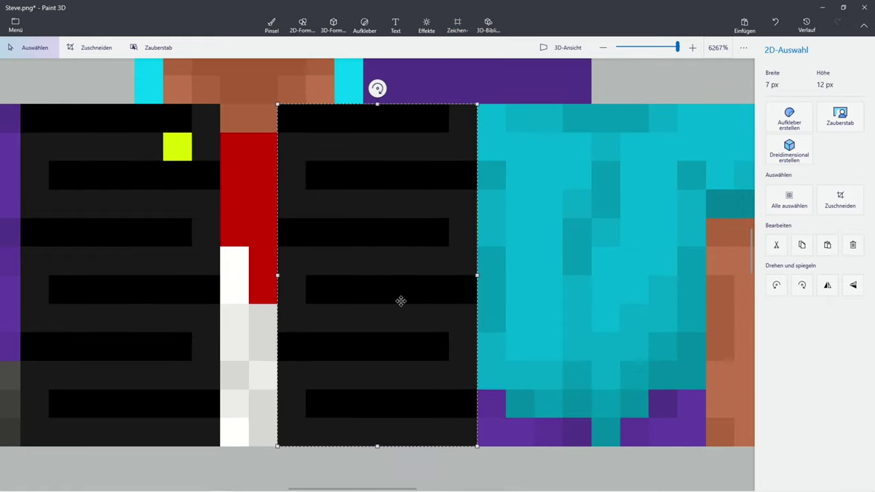
Move the pasted block onto the cyan torso back, widen it to 8 px and flip it horizontally and vertically
left_click_drag(401, 301, 629, 301)
left_click_drag(504, 277, 481, 277)
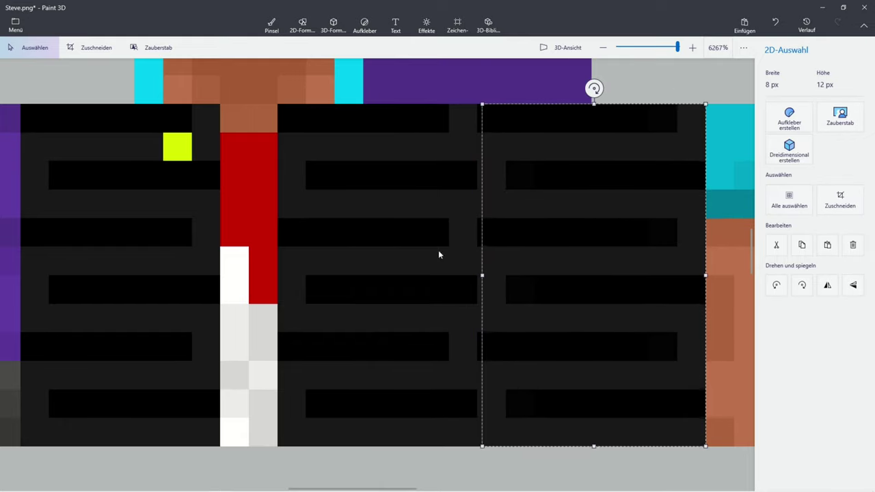
left_click(826, 285)
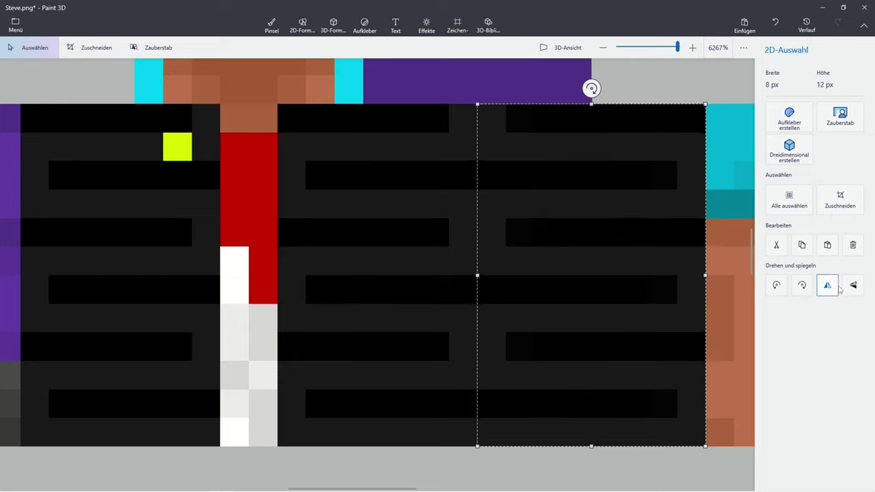
left_click(852, 286)
left_click(438, 235)
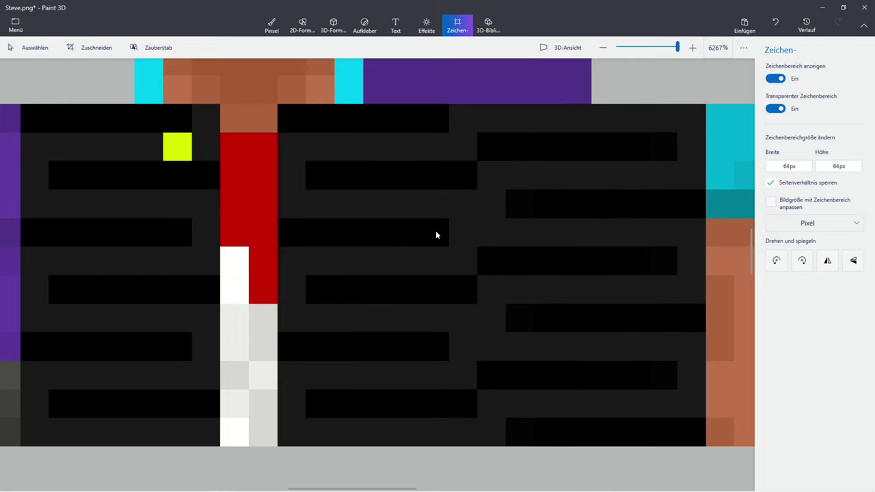
scroll(548, 280, "down", 1)
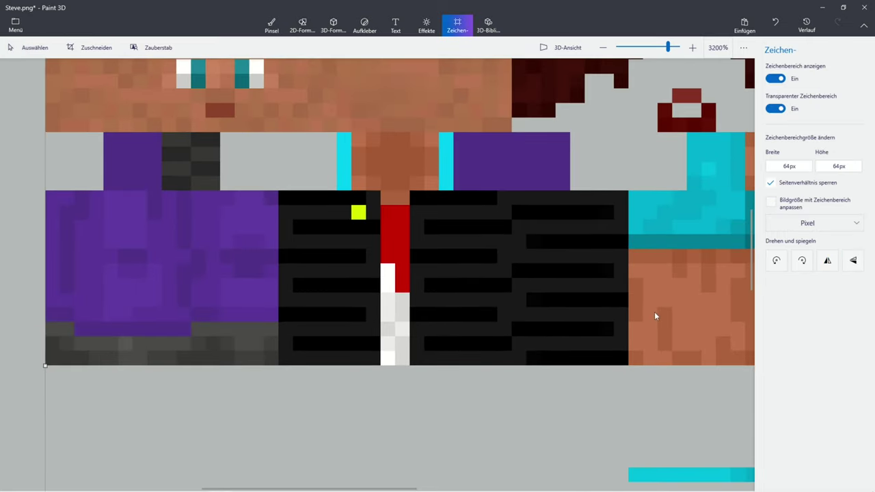
Paint a black pixel at the arm's upper left corner and stretch it to 16 × 10 px, leaving the two lowest skin rows
left_click_drag(654, 312, 341, 280)
key("ctrl+b")
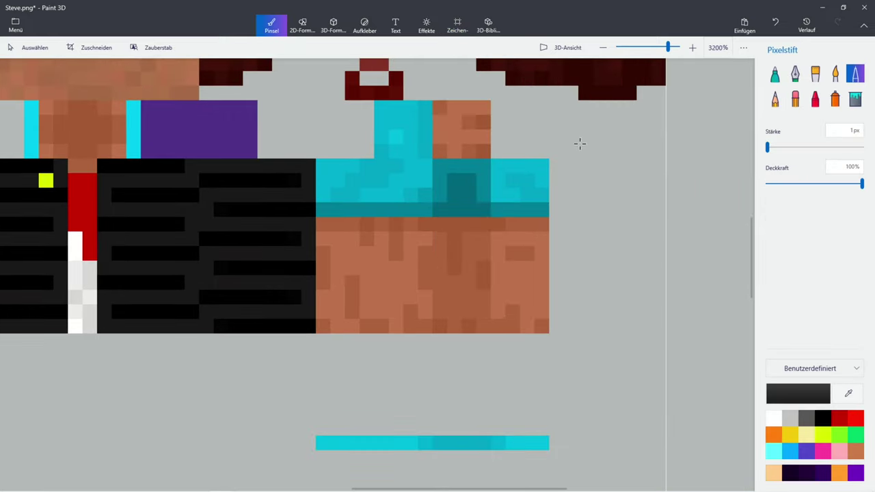
scroll(605, 288, "up", 3)
left_click_drag(445, 236, 596, 320)
left_click(190, 127)
left_click(455, 18)
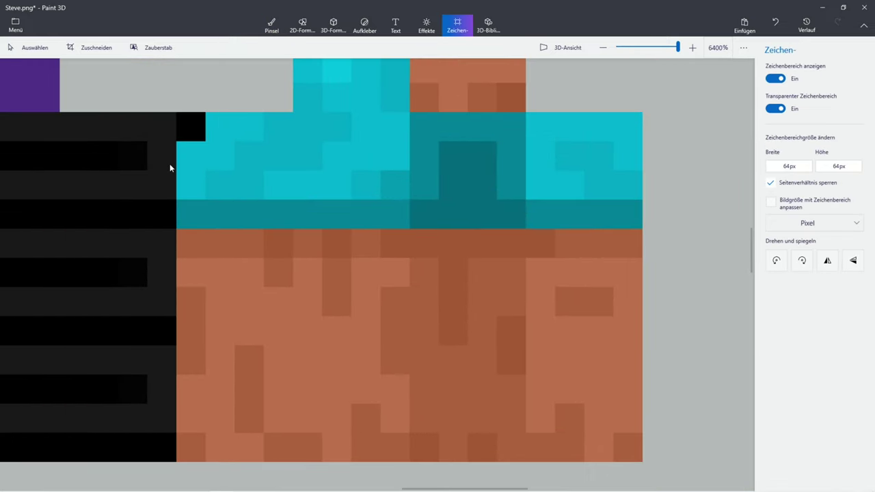
key("ctrl+v")
left_click_drag(205, 140, 641, 405)
key("ctrl+w")
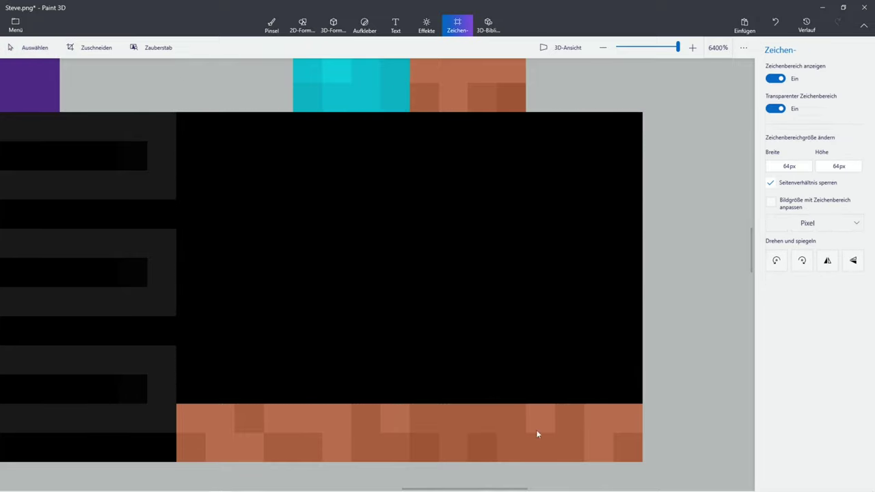
Copy a 3 × 1 px patch of the black sleeve onto the cyan shoulder top and stretch it to 4 × 4 px
left_click_drag(523, 184, 354, 127)
left_click_drag(452, 170, 376, 142)
right_click(411, 154)
left_click(440, 215)
right_click(465, 217)
left_click(494, 279)
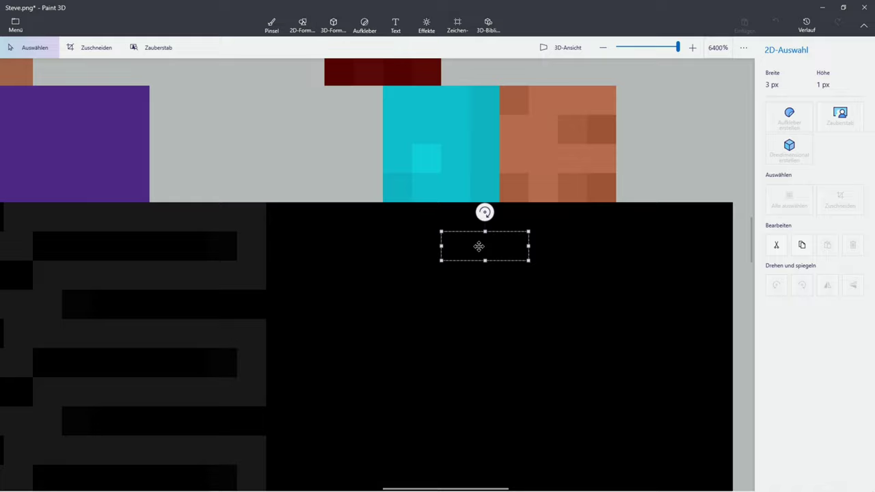
left_click_drag(472, 234, 411, 87)
left_click_drag(471, 115, 508, 199)
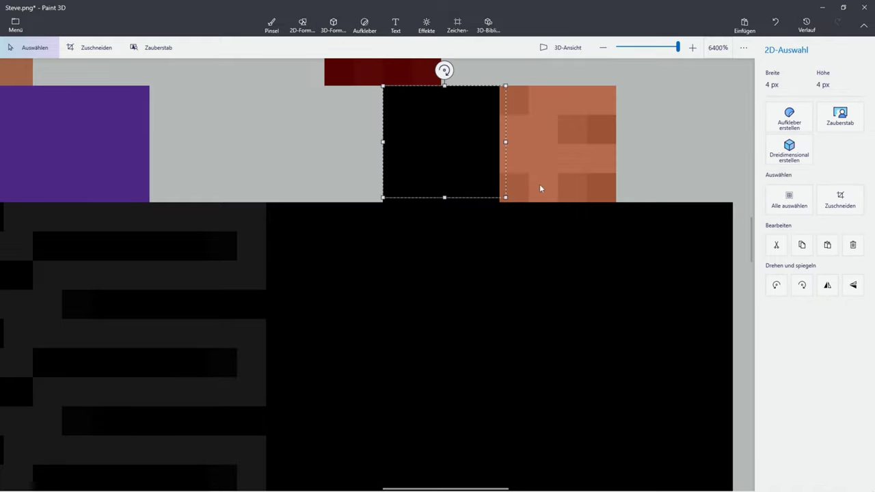
Mix a very dark grey and scatter single pixels and short strokes of it over the black sleeve and shoulder top
left_click(545, 229)
scroll(545, 231, "down", 2)
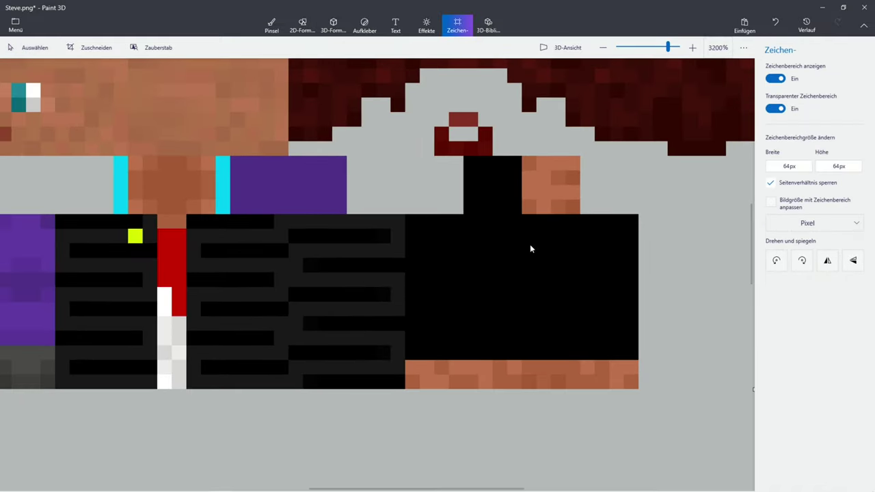
left_click(271, 27)
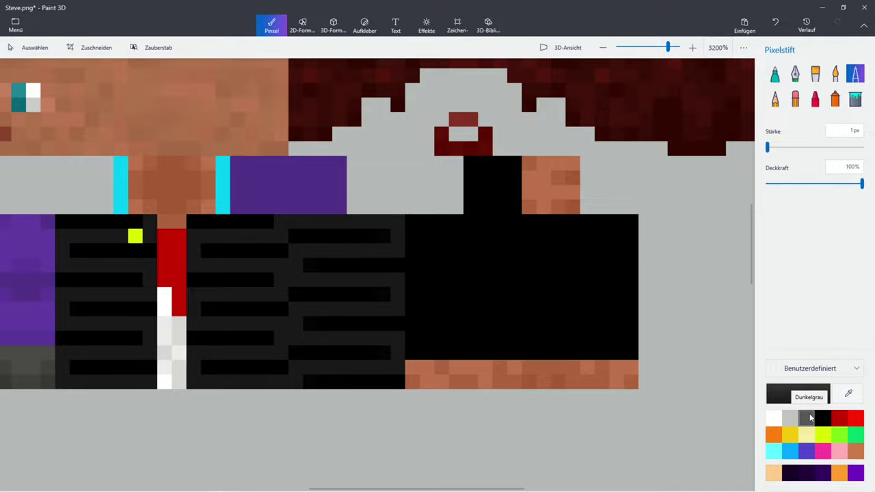
left_click(798, 395)
left_click(344, 282)
left_click(389, 341)
scroll(522, 299, "up", 2)
left_click_drag(419, 231, 390, 231)
left_click_drag(389, 318, 361, 347)
left_click_drag(535, 362, 623, 362)
left_click_drag(593, 304, 593, 216)
left_click_drag(535, 304, 448, 216)
left_click_drag(418, 128, 273, 158)
scroll(237, 328, "down", 2)
scroll(205, 150, "up", 2)
left_click_drag(444, 336, 415, 308)
Readjust the dark grey, add more pixels to the sleeve pattern and trim the patch in the sleeve's middle
left_click(798, 394)
mouse_move(346, 279)
left_mouse_down()
mouse_move(338, 286)
mouse_move(351, 291)
mouse_move(375, 347)
left_mouse_up()
left_click(388, 342)
scroll(390, 352, "down", 1)
scroll(430, 405, "up", 1)
scroll(385, 393, "down", 1)
scroll(406, 455, "up", 1)
left_click_drag(309, 475, 250, 419)
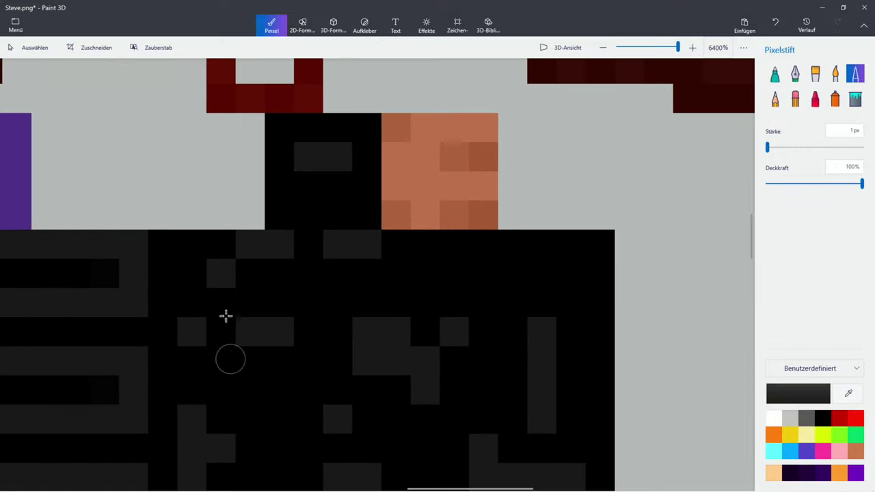
left_click_drag(367, 361, 425, 360)
Mix a slightly lighter grey and paint a second layer of irregular patches across the sleeve, down to the cuff
left_click(797, 394)
left_click(344, 274)
left_click(388, 341)
left_click(308, 273)
left_click_drag(278, 331, 338, 361)
left_click_drag(512, 361, 425, 331)
left_click_drag(326, 411, 221, 302)
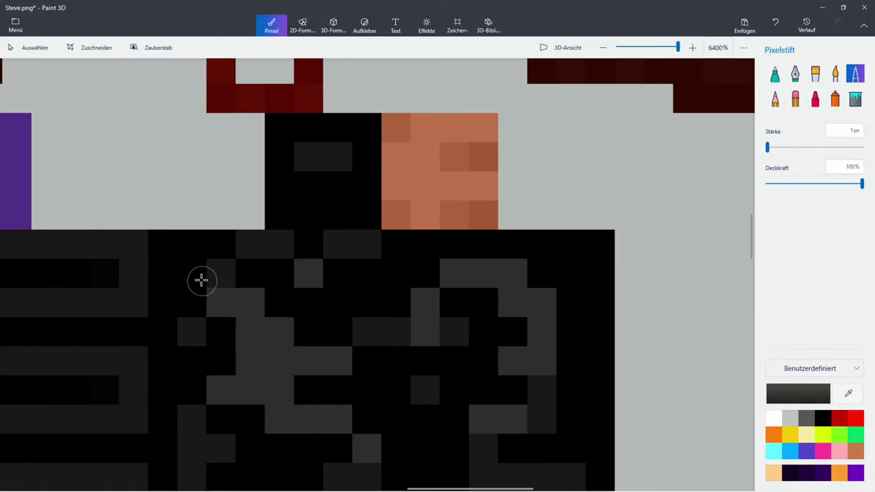
left_click(200, 279)
scroll(205, 280, "down", 1)
scroll(342, 379, "up", 1)
mouse_move(316, 350)
left_mouse_down()
mouse_move(369, 355)
mouse_move(198, 377)
left_mouse_up()
left_click_drag(145, 401, 51, 342)
scroll(205, 323, "down", 2)
scroll(506, 328, "up", 1)
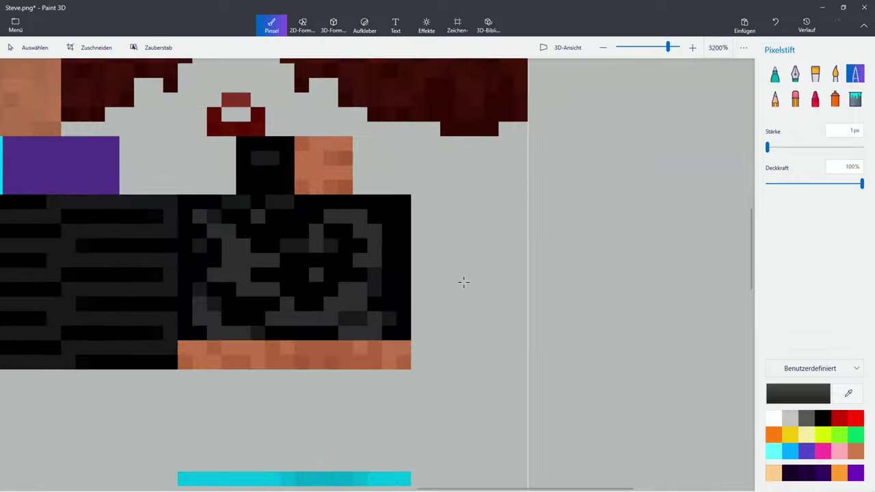
left_click_drag(398, 277, 397, 259)
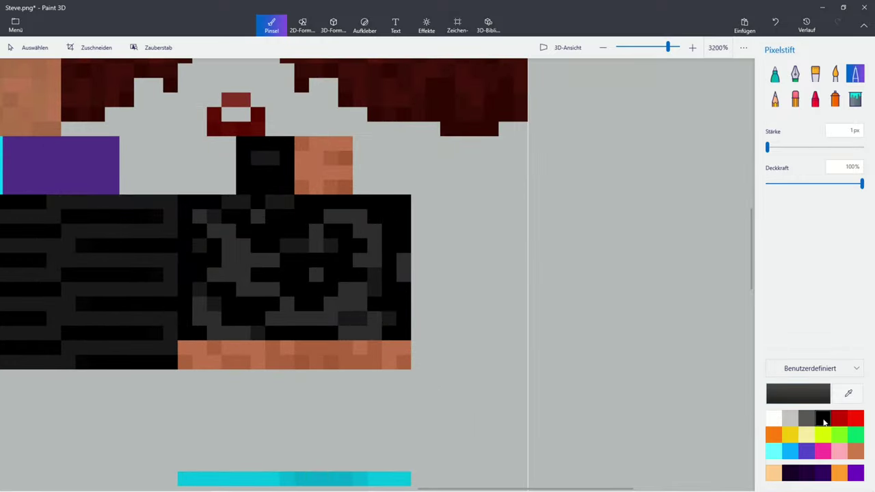
Break up the large grey patches in the upper and middle sleeve with black pixels
scroll(379, 250, "up", 1)
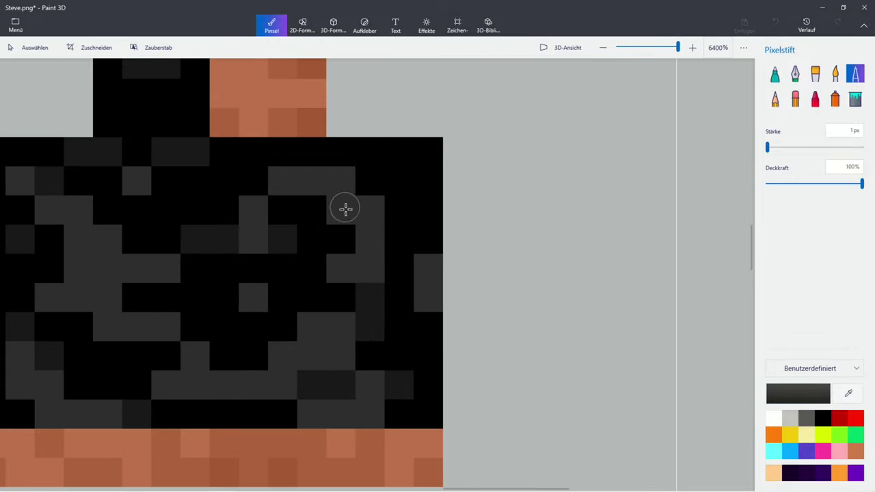
left_click_drag(345, 209, 343, 238)
left_click(822, 419)
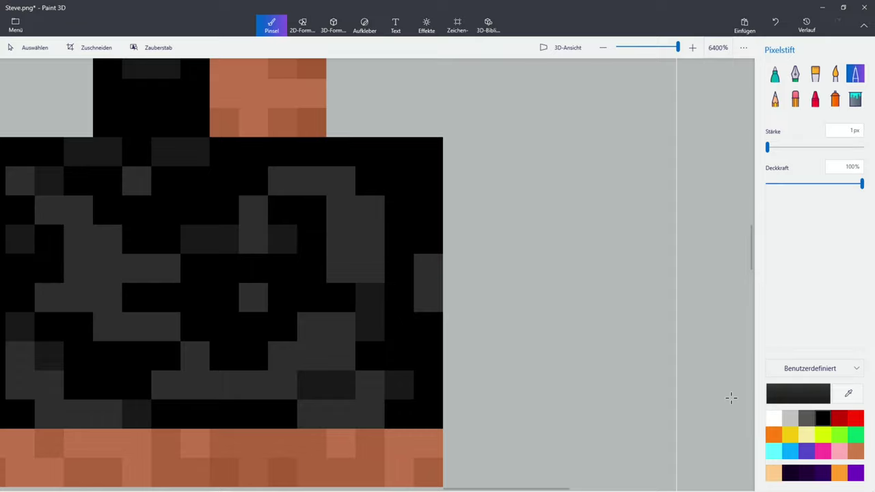
mouse_move(340, 224)
left_mouse_down()
mouse_move(340, 195)
mouse_move(343, 253)
left_mouse_up()
left_click_drag(130, 326, 128, 263)
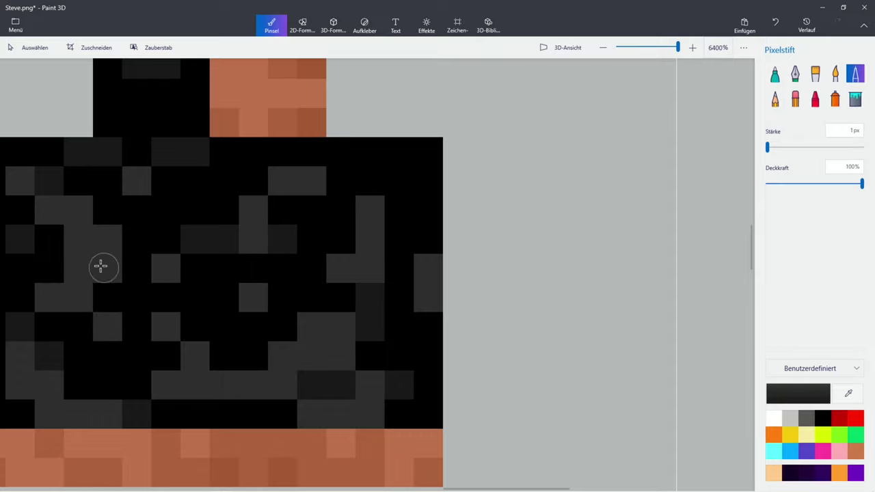
left_click(77, 241)
left_click(80, 266)
left_click(83, 299)
scroll(83, 300, "down", 1)
scroll(113, 326, "up", 1)
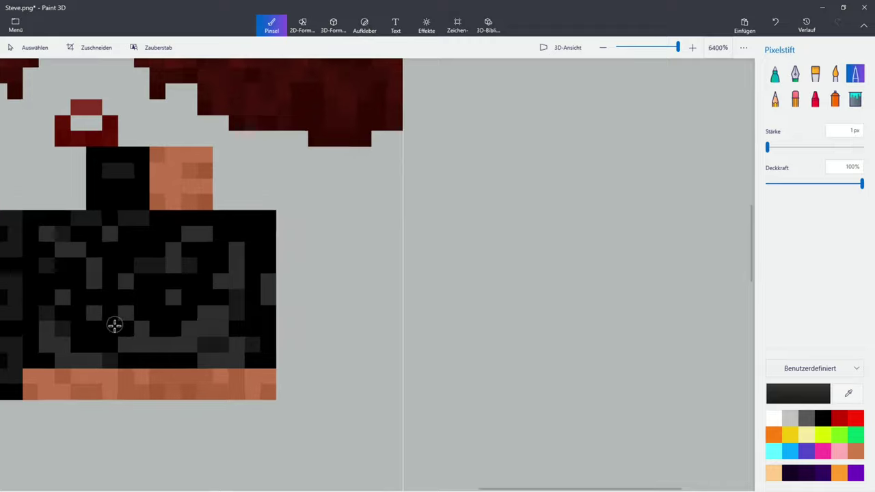
Interrupt the grey band above the cuff with black pixels, leaving only small scattered spots
mouse_move(164, 359)
left_mouse_down()
mouse_move(174, 367)
mouse_move(176, 337)
left_mouse_up()
scroll(283, 353, "down", 1)
scroll(281, 353, "down", 2)
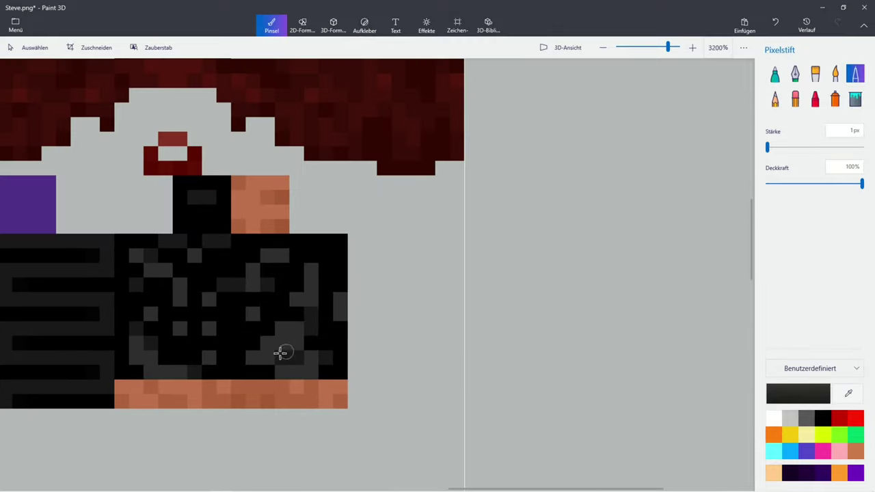
scroll(171, 356, "up", 3)
left_click_drag(164, 356, 172, 376)
scroll(172, 377, "down", 1)
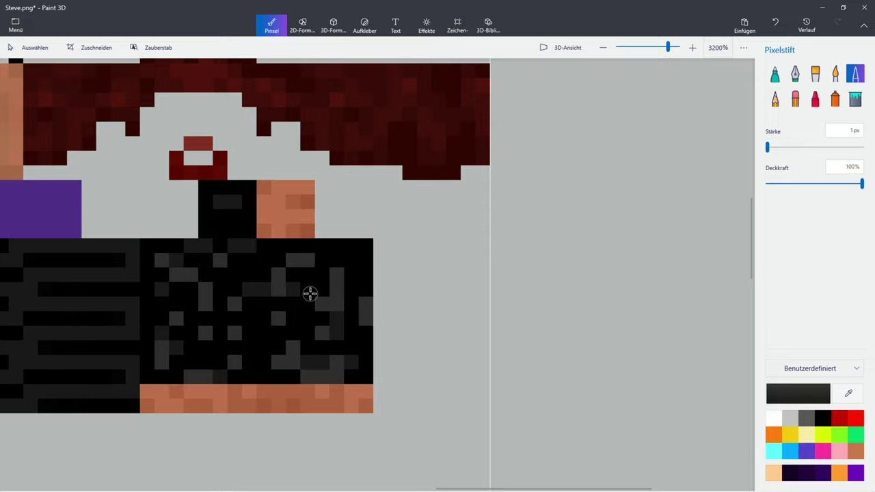
scroll(310, 293, "down", 2)
scroll(309, 293, "up", 2)
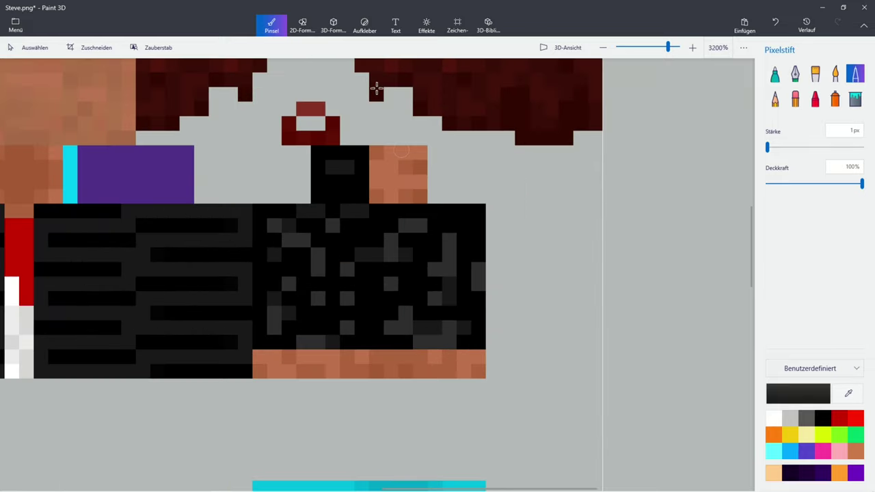
Select the complete 16 × 16 px arm block with sleeve, shoulder top and hand, and copy it
left_click(457, 26)
left_click_drag(484, 381, 253, 146)
right_click(350, 198)
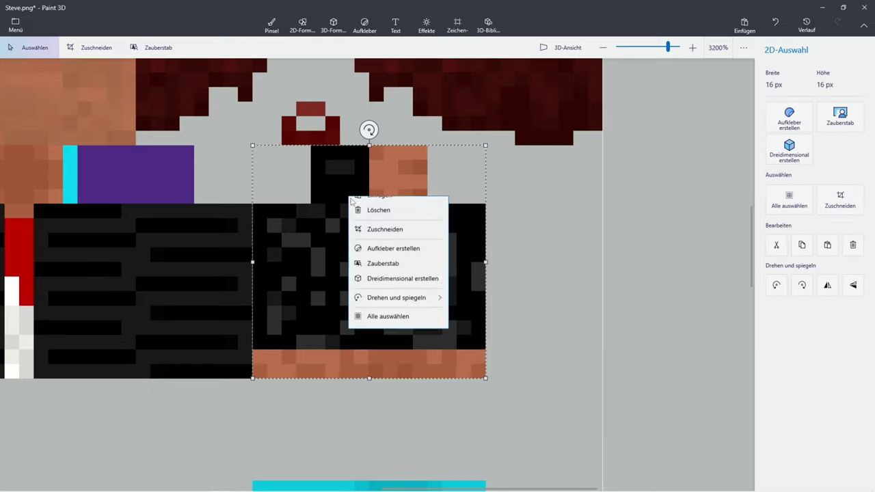
left_click(379, 255)
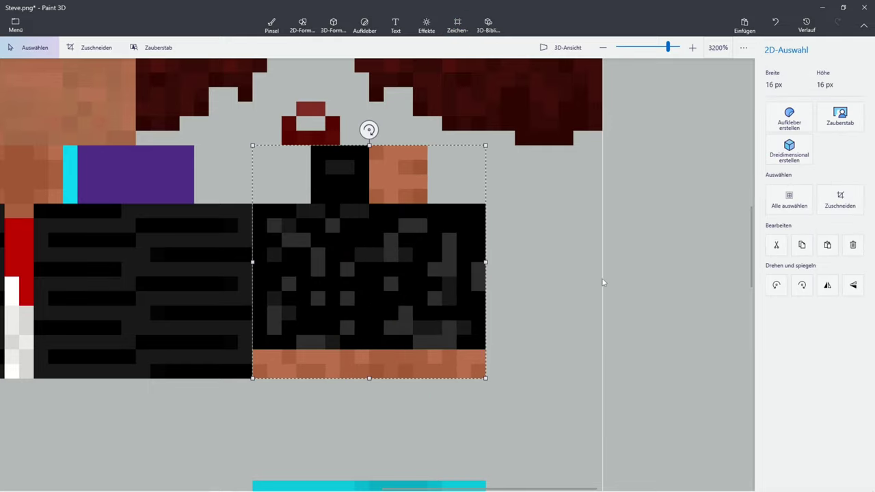
Paste the arm copy and place it over the second arm, directly beside the lower purple leg
left_click(602, 282)
right_click(586, 280)
left_click(610, 347)
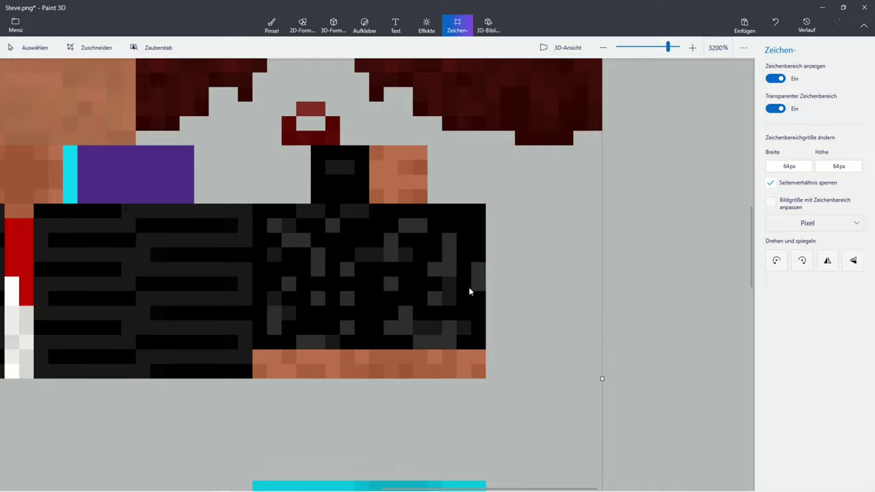
scroll(469, 292, "down", 2)
left_click_drag(443, 275, 416, 395)
scroll(416, 391, "up", 4)
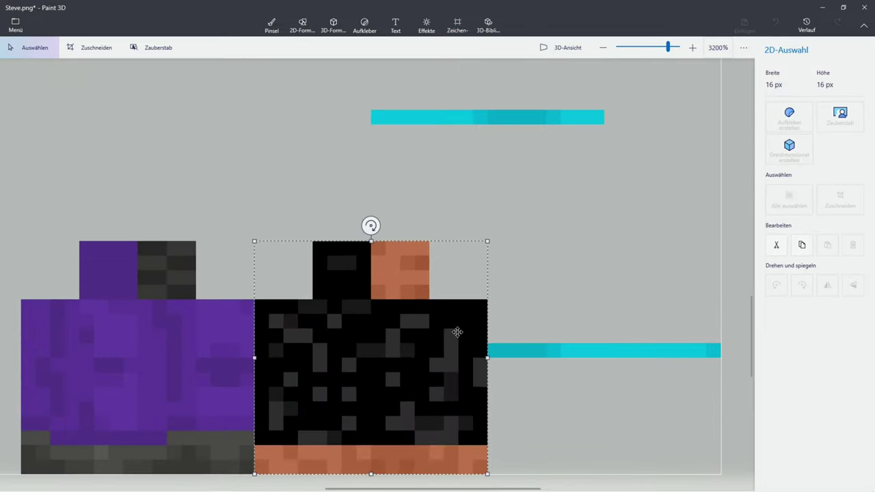
left_click(548, 322)
scroll(546, 321, "down", 1)
scroll(543, 321, "down", 1)
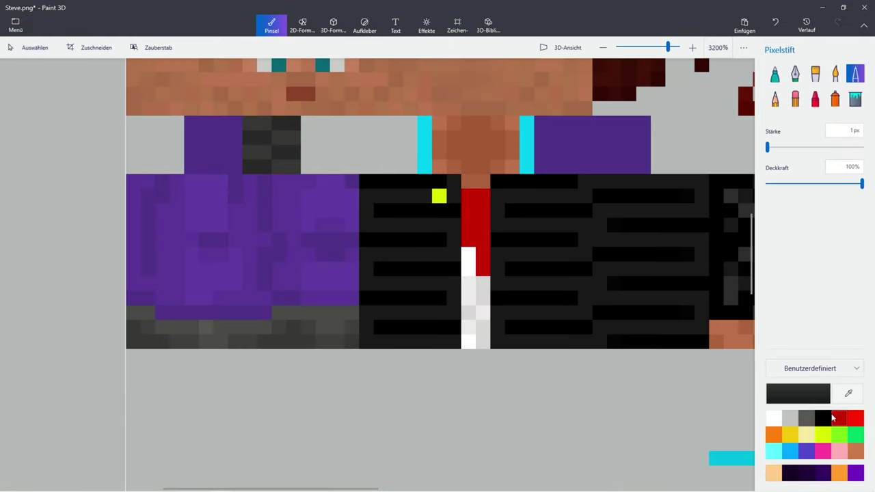
left_click(834, 417)
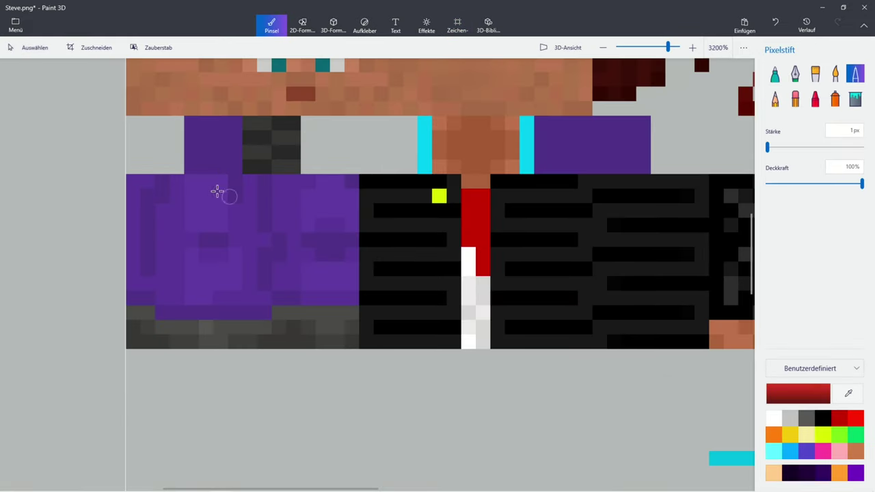
scroll(175, 189, "up", 2)
left_click(90, 177)
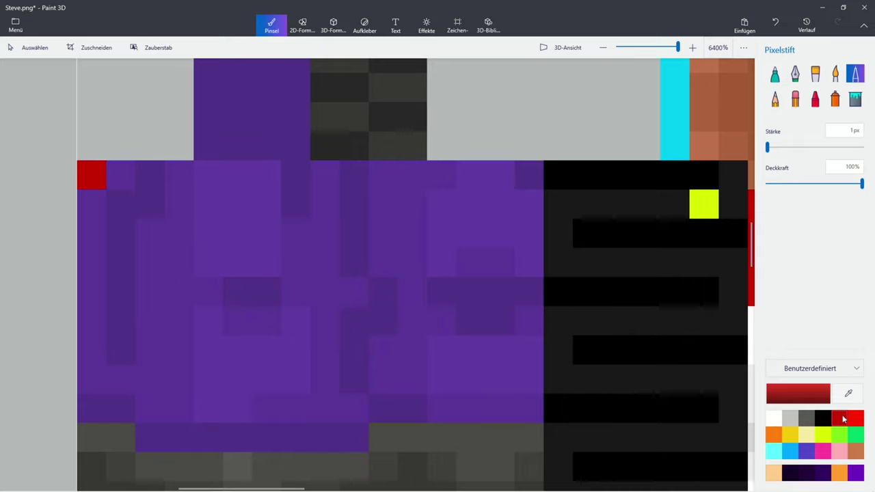
Paint a black pixel at the upper purple leg's top left corner and stretch it to 16 × 9 px over the trousers
left_click(821, 418)
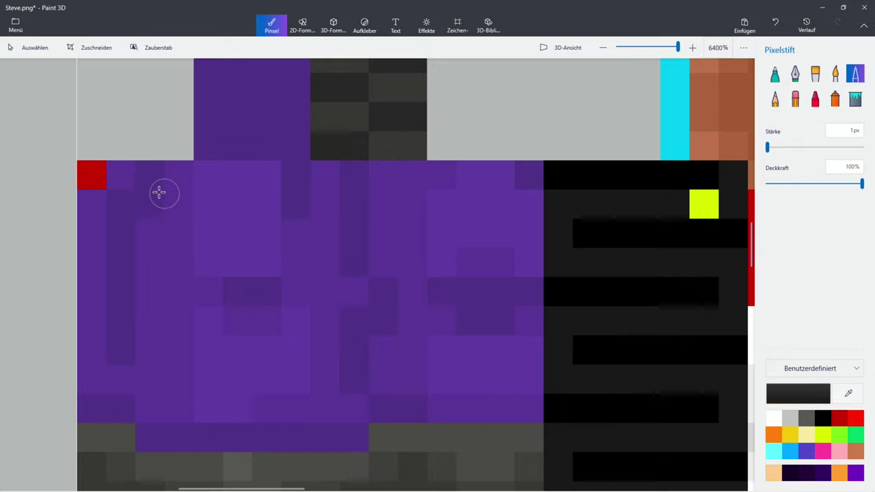
left_click(101, 181)
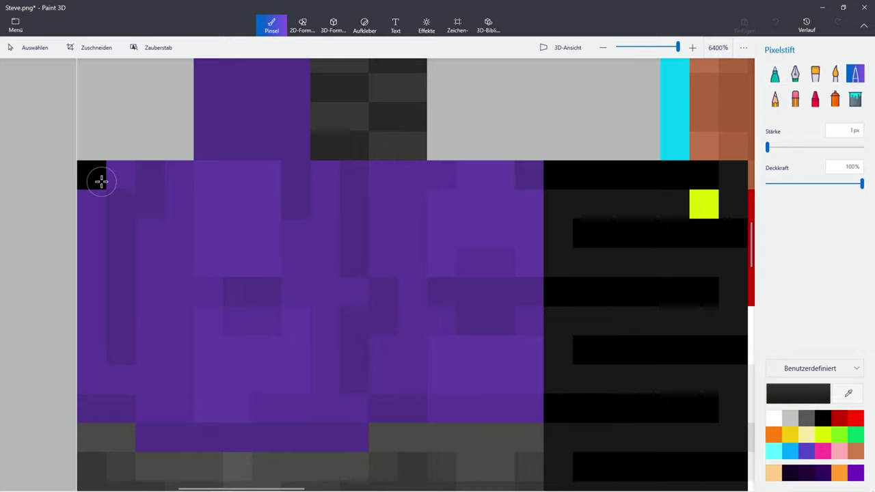
left_click(458, 27)
left_click_drag(101, 192, 78, 163)
left_click_drag(104, 190, 537, 418)
left_click(368, 429)
Stretch patches of the black trousers over the remaining 8 × 1 px purple strip and the 4 × 4 px purple leg top
left_click_drag(368, 422, 295, 387)
left_click_drag(281, 422, 149, 445)
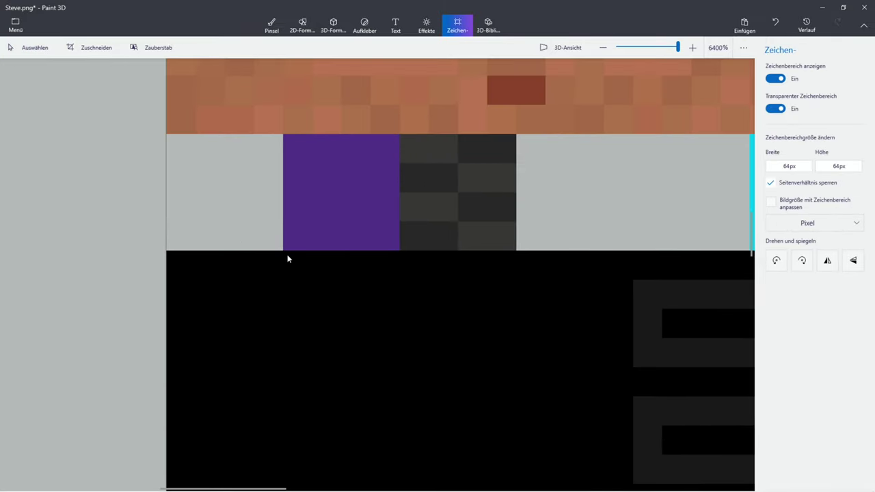
left_click_drag(287, 254, 395, 300)
left_click_drag(343, 252, 344, 144)
left_click(488, 325)
Set the pixel pen to white at 10% opacity and paint one pixel in the empty area beside the leg top
scroll(456, 349, "down", 2)
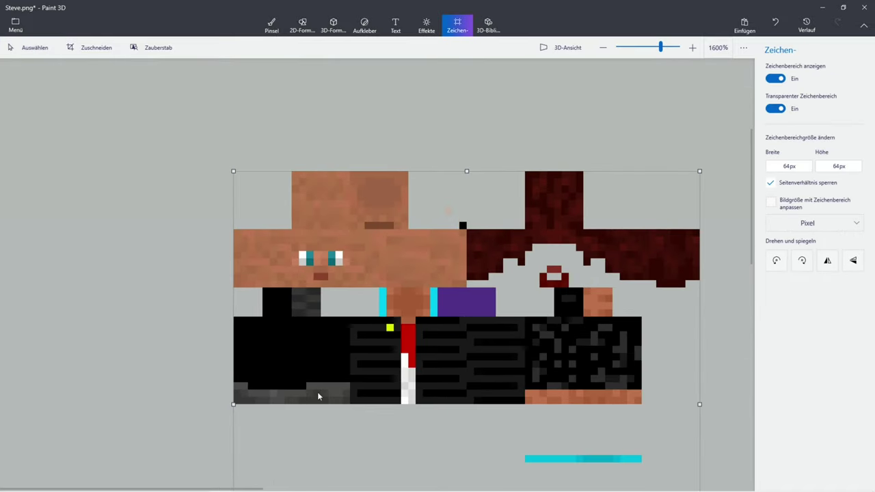
scroll(283, 381, "up", 2)
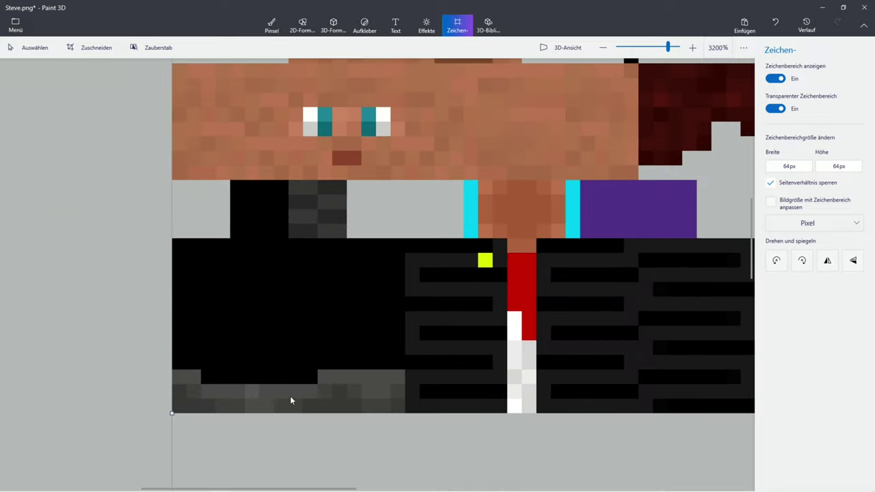
scroll(260, 399, "up", 2)
scroll(266, 383, "down", 2)
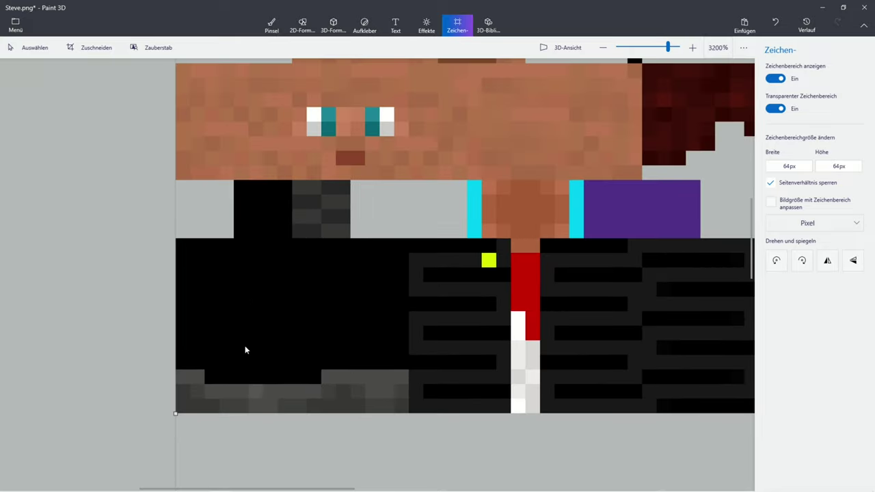
scroll(249, 308, "up", 2)
left_click(276, 30)
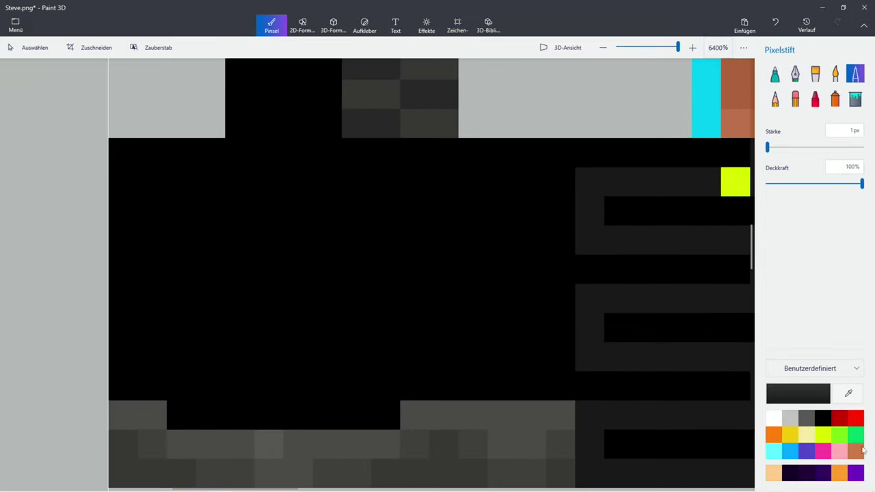
left_click(784, 423)
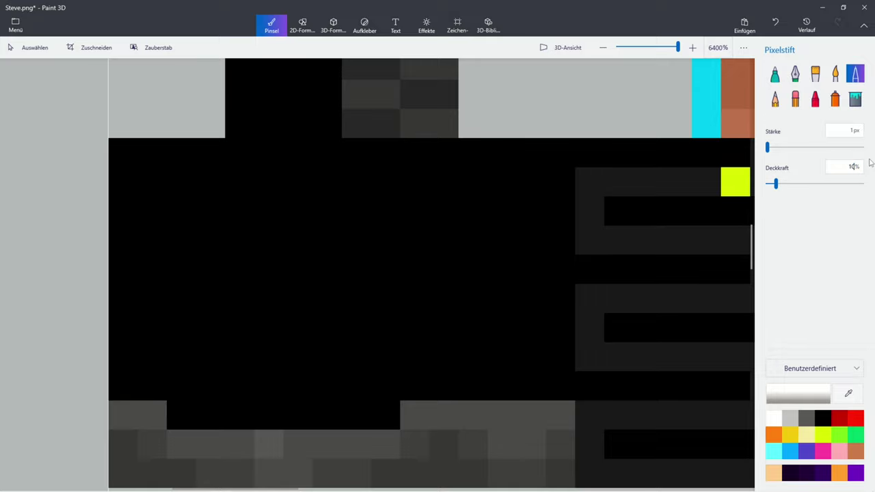
left_click(526, 100)
Select and copy the translucent pixel, and stretch it over the black 16 × 9 px trouser area
left_click(457, 24)
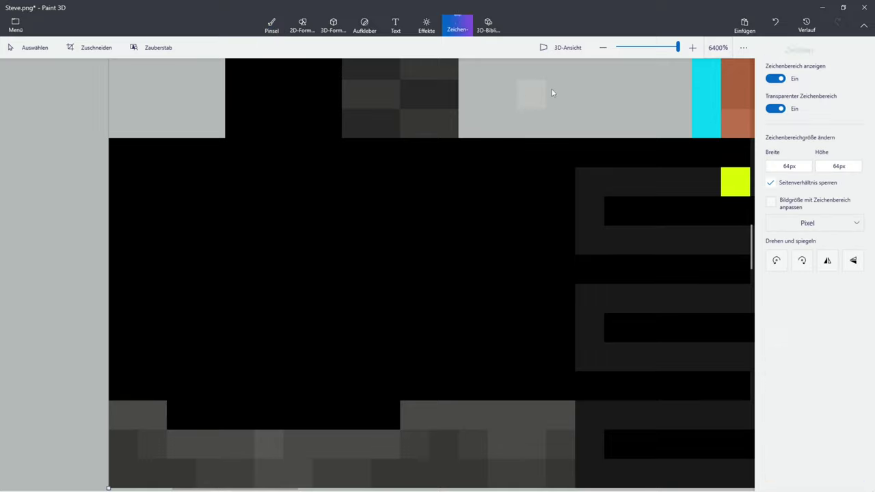
mouse_move(539, 109)
left_mouse_down()
mouse_move(520, 88)
mouse_move(551, 192)
mouse_move(557, 165)
mouse_move(166, 344)
mouse_move(105, 390)
mouse_move(110, 396)
left_mouse_up()
right_click(557, 166)
left_click(581, 218)
left_click(302, 432)
right_click(305, 425)
left_click(337, 365)
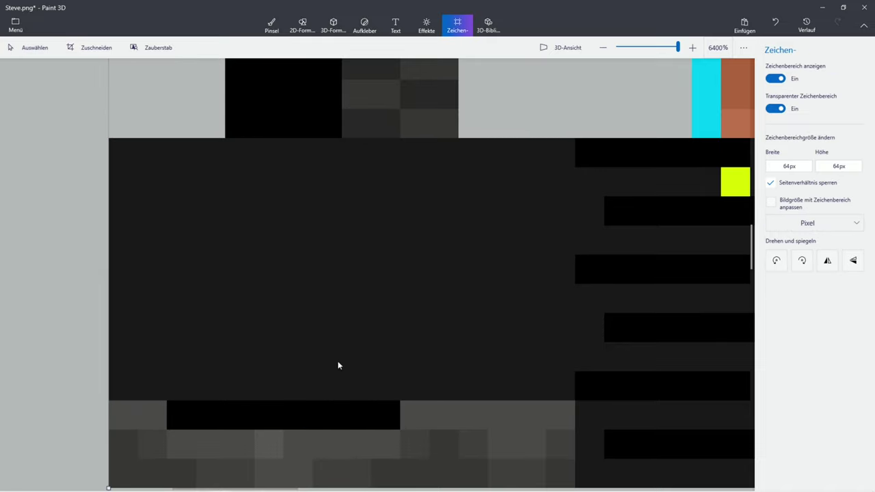
Paste another translucent pixel and stretch it to 8 × 1 px over the black strip above the shoe
key("ctrl+v")
left_click_drag(568, 149, 179, 415)
left_click_drag(289, 401, 358, 410)
scroll(516, 378, "down", 1)
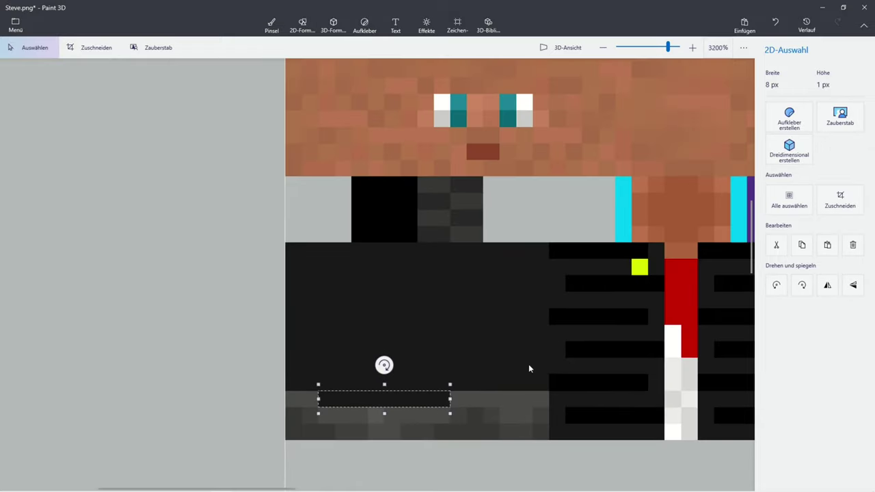
Paste the translucent pixel again and stretch it to 4 × 4 px over the black leg top
right_click(527, 315)
left_click(543, 380)
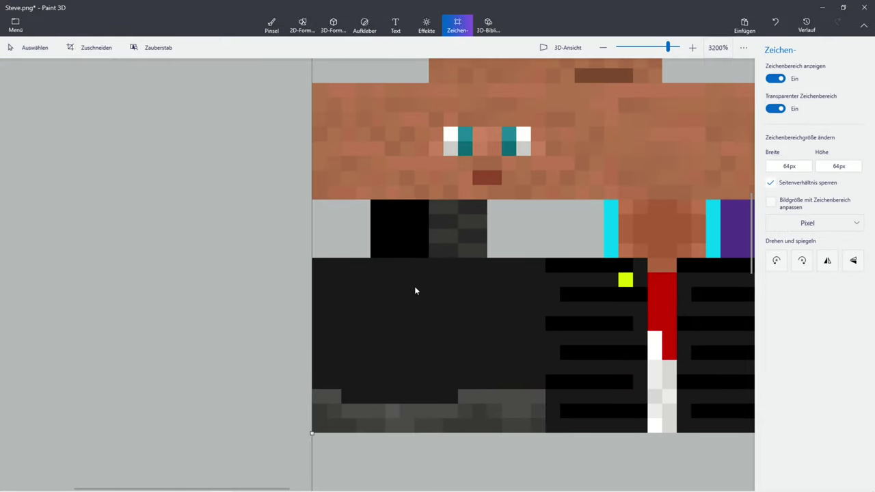
scroll(417, 218, "up", 1)
left_click_drag(644, 330, 308, 308)
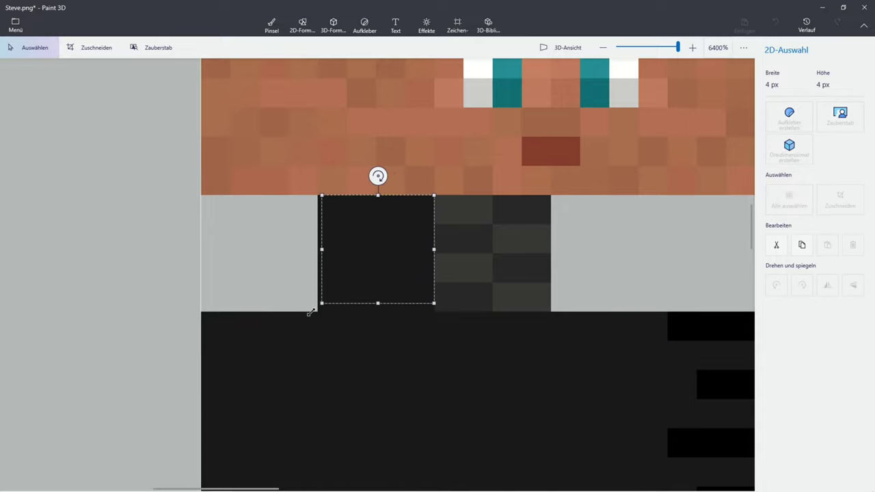
left_click(250, 299)
Set the pixel pen colour to near-black #161616
scroll(305, 301, "down", 2)
scroll(321, 309, "down", 2)
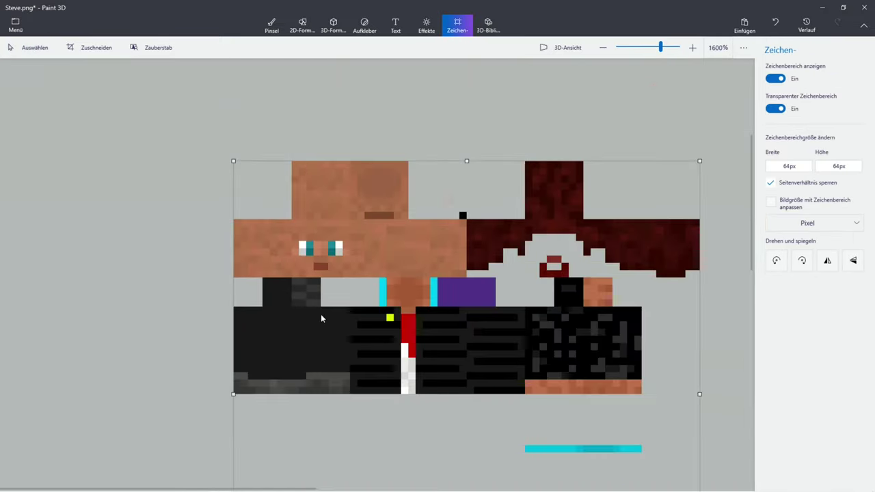
scroll(320, 314, "up", 2)
left_click(268, 24)
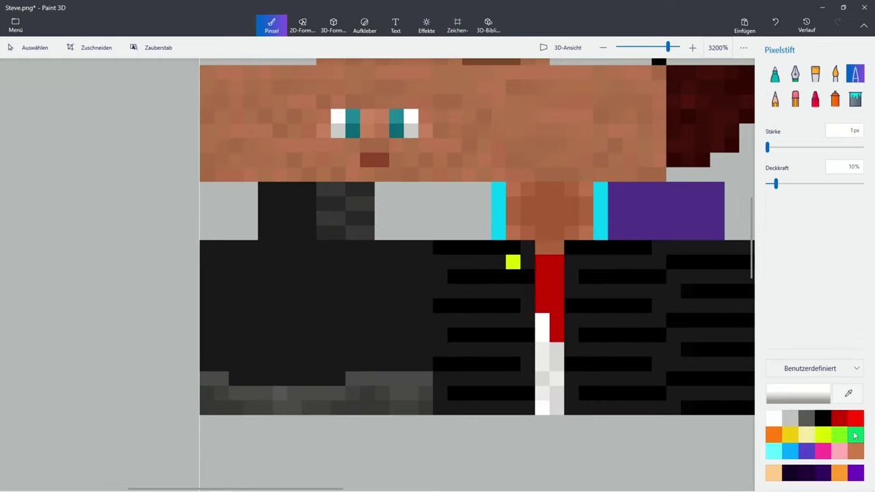
left_click(822, 420)
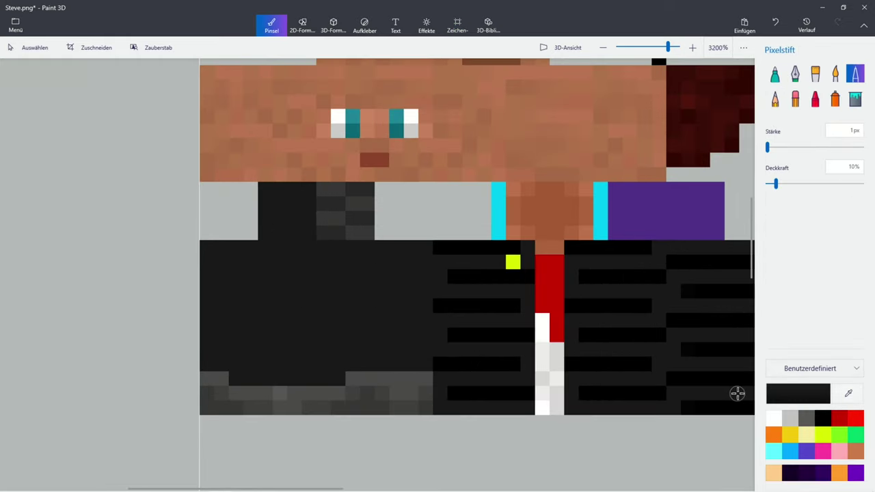
left_click(779, 394)
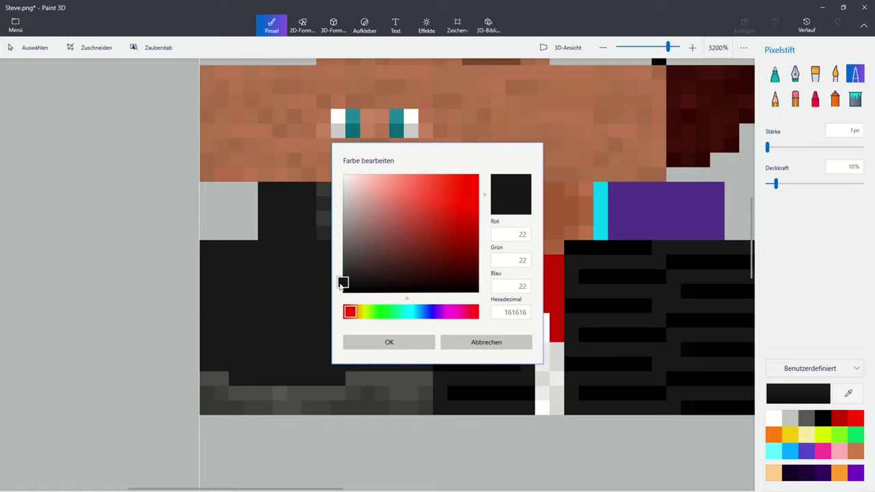
left_click(383, 342)
scroll(215, 299, "up", 4)
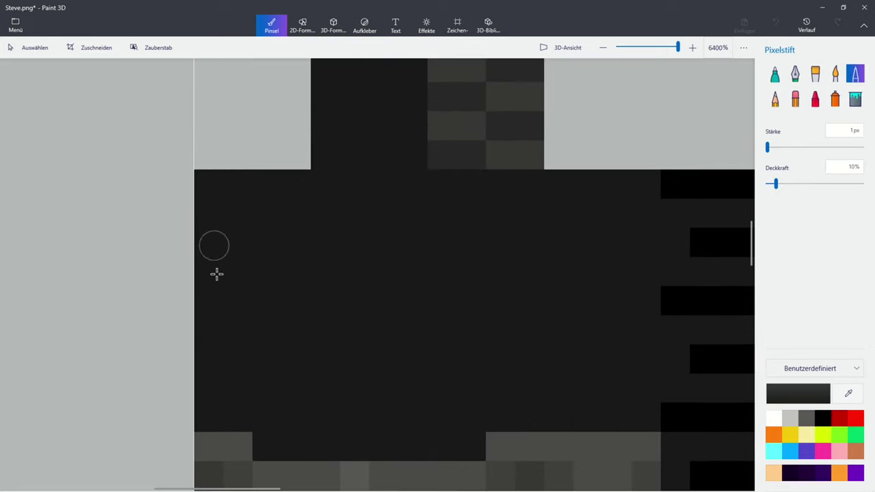
Try shading the trousers with #0b0b0b at 10% opacity, and undo the stroke
left_click(767, 397)
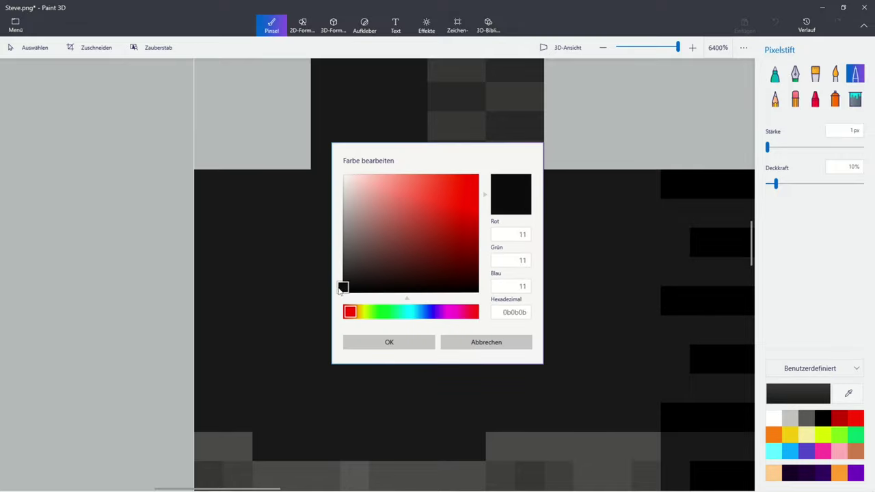
left_click(363, 342)
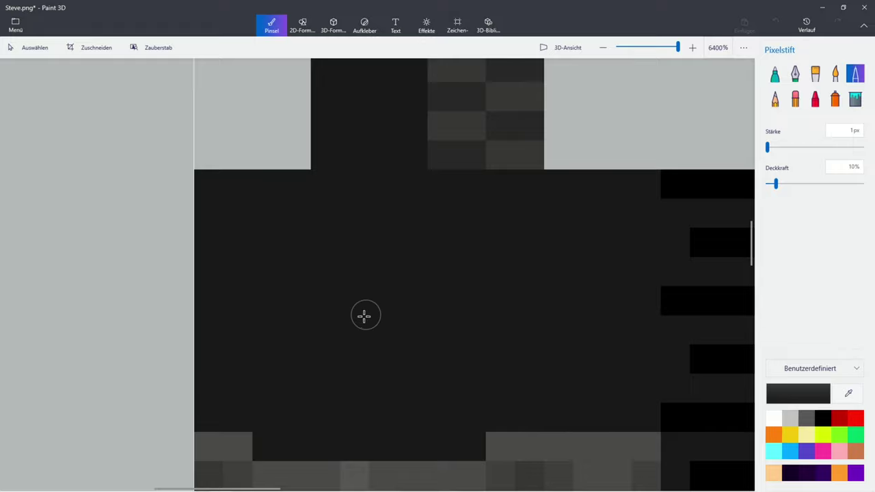
left_click(537, 299)
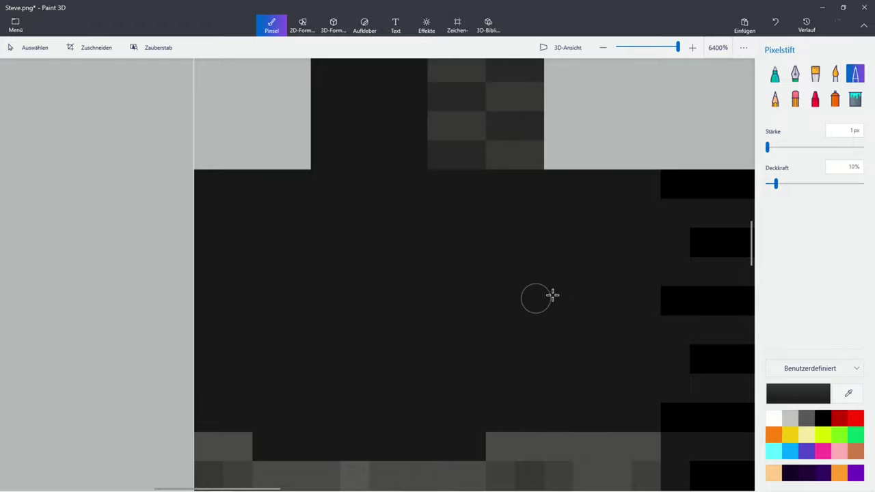
left_click(775, 25)
Try painting trouser pixels and a vertical stroke in #0e0e0e at 10% opacity, and undo the last stroke
left_click(798, 393)
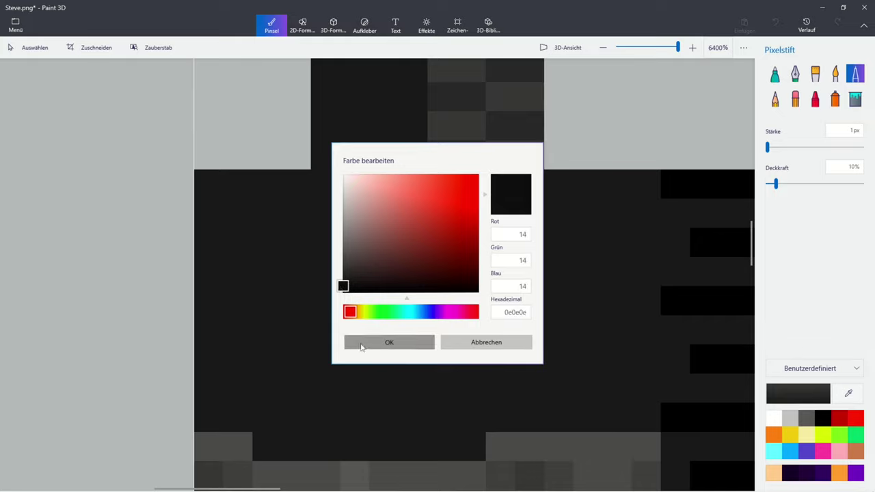
left_click(362, 344)
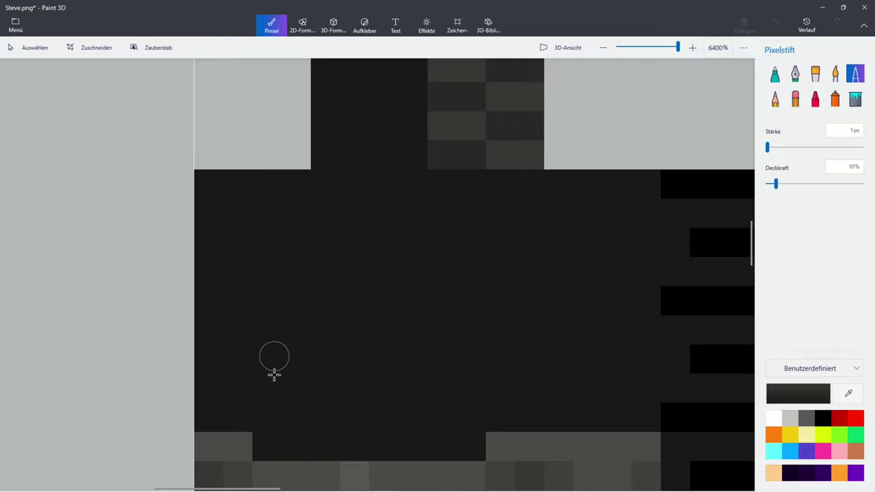
left_click_drag(275, 425, 278, 427)
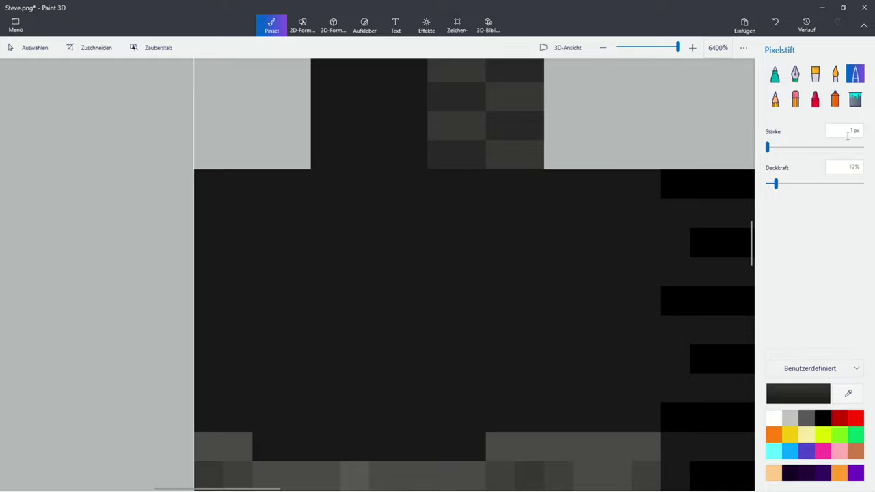
left_click_drag(208, 179, 201, 366)
left_click(775, 22)
Set the pixel pen to a near-black shade at 100% opacity and paint vertical strokes down alternate columns of the trousers
left_click(797, 393)
mouse_move(338, 285)
left_mouse_down()
mouse_move(335, 274)
mouse_move(331, 282)
left_mouse_up()
left_click(366, 341)
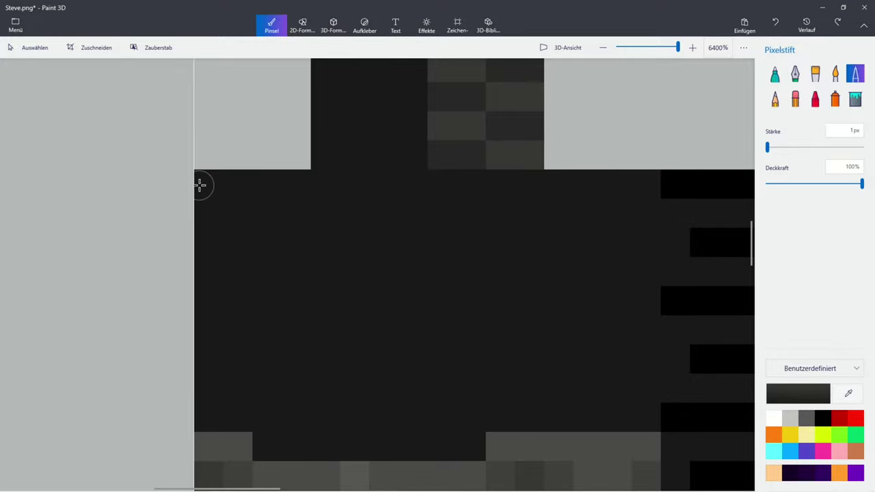
left_click_drag(200, 185, 203, 319)
left_click_drag(207, 412, 207, 414)
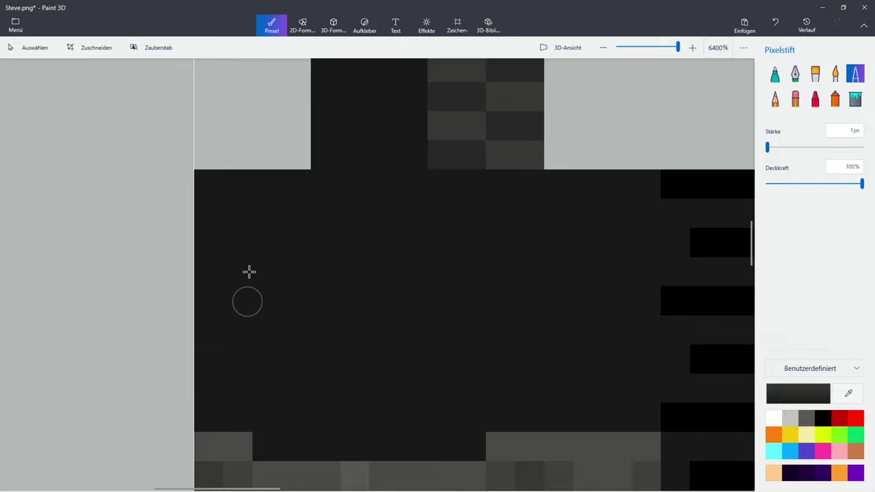
left_click_drag(259, 190, 270, 326)
left_click_drag(269, 447, 269, 449)
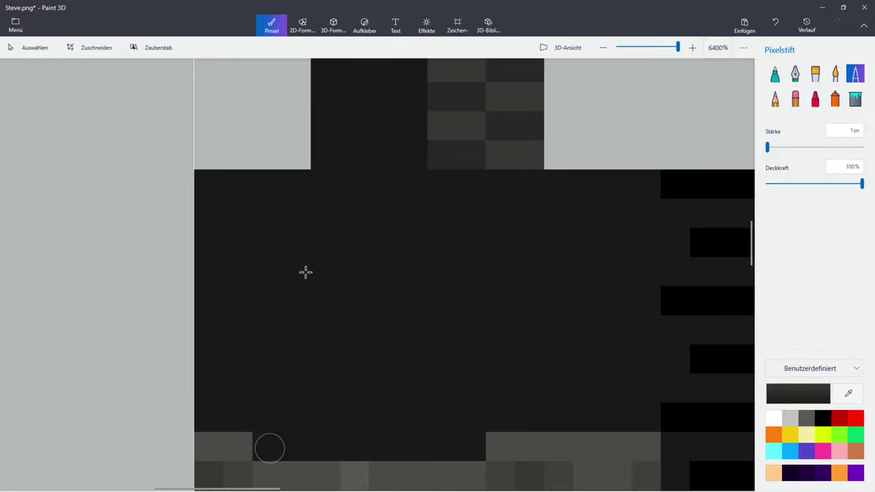
left_click_drag(327, 188, 334, 383)
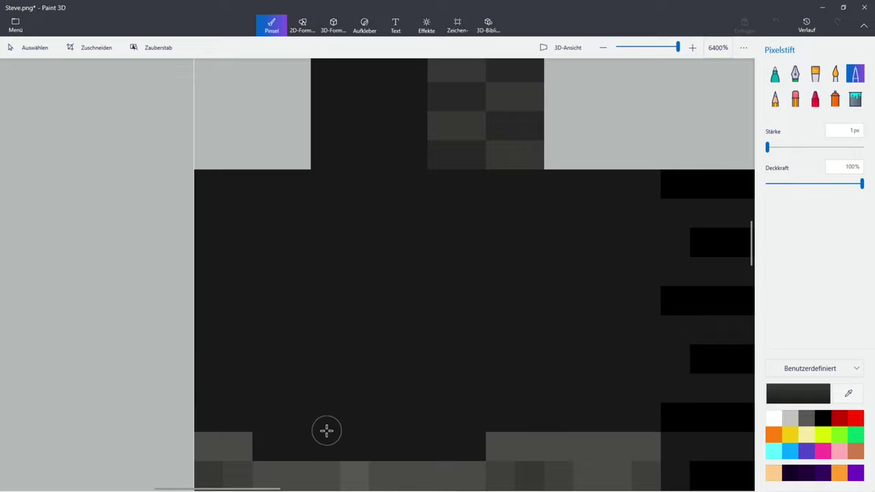
left_click_drag(326, 430, 327, 432)
Paint the grey shoe area below the trousers and the grey checkered sole beside the leg top black
scroll(542, 176, "up", 2)
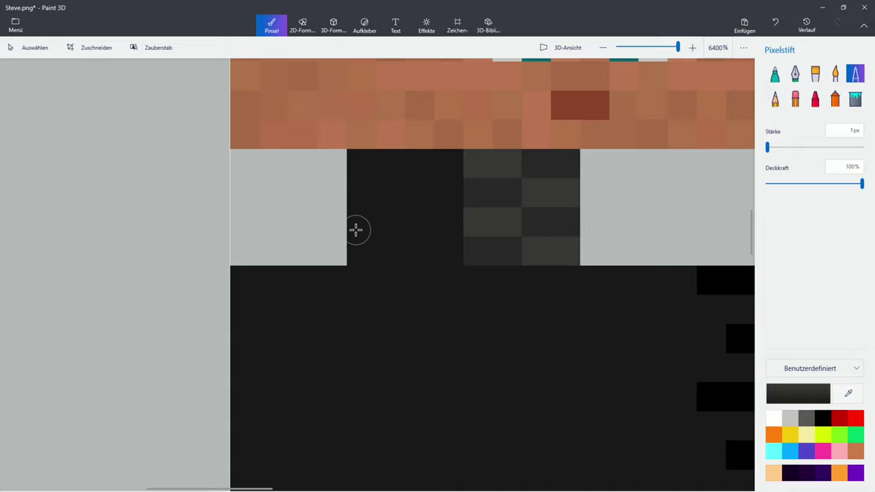
scroll(411, 239, "down", 2)
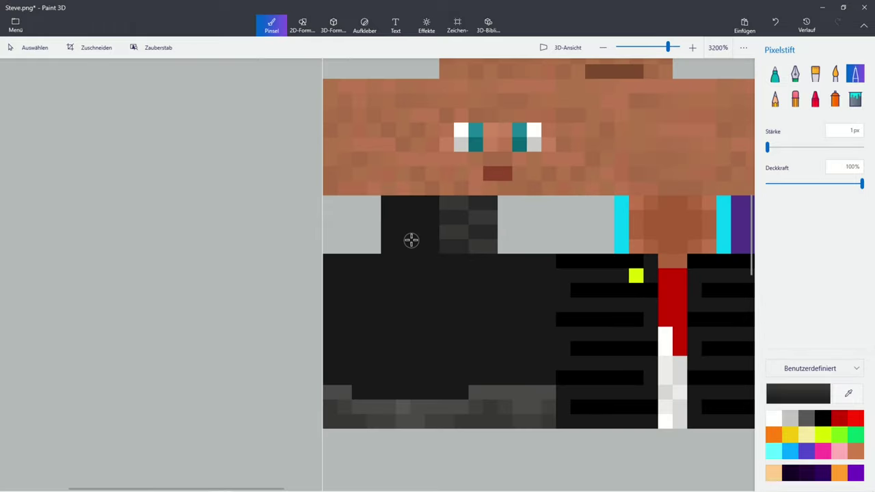
scroll(307, 162, "down", 2)
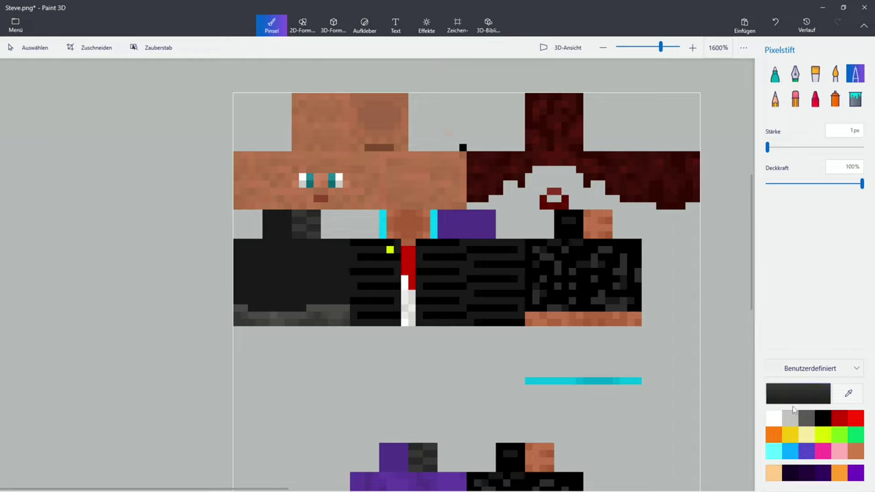
scroll(209, 285, "up", 4)
mouse_move(283, 335)
left_mouse_down()
mouse_move(275, 374)
mouse_move(304, 392)
mouse_move(302, 368)
mouse_move(501, 372)
mouse_move(405, 376)
mouse_move(546, 382)
mouse_move(565, 372)
mouse_move(526, 372)
mouse_move(579, 354)
mouse_move(568, 337)
mouse_move(677, 341)
mouse_move(697, 355)
mouse_move(686, 382)
mouse_move(624, 391)
mouse_move(637, 367)
mouse_move(664, 363)
left_mouse_up()
scroll(652, 363, "down", 4)
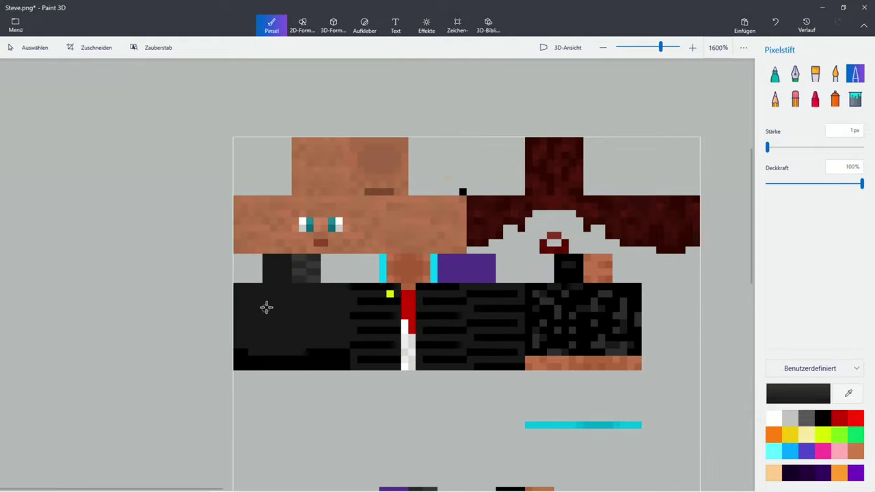
scroll(307, 279, "up", 4)
mouse_move(314, 293)
left_mouse_down()
mouse_move(309, 235)
mouse_move(399, 232)
mouse_move(394, 224)
mouse_move(401, 241)
mouse_move(387, 302)
mouse_move(328, 292)
mouse_move(350, 273)
left_mouse_up()
scroll(315, 282, "down", 6)
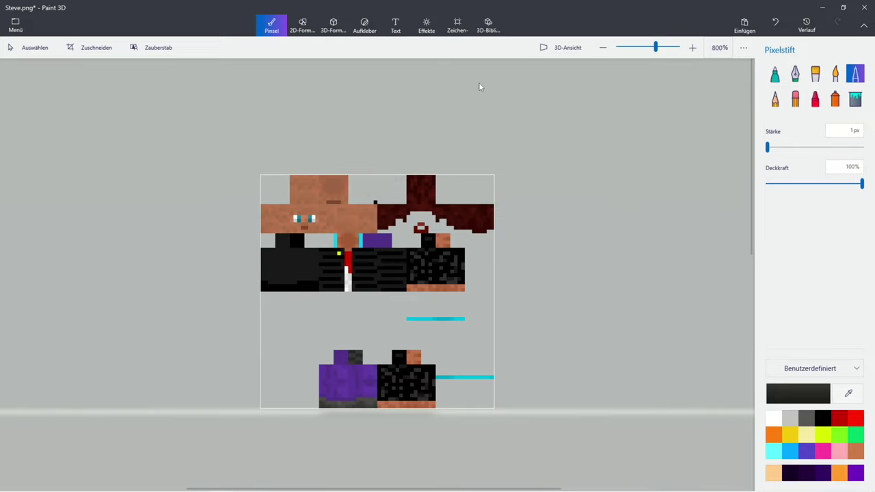
Select the 16 × 16 px black leg including its top and sole, and copy it
left_click(457, 26)
scroll(318, 292, "up", 4)
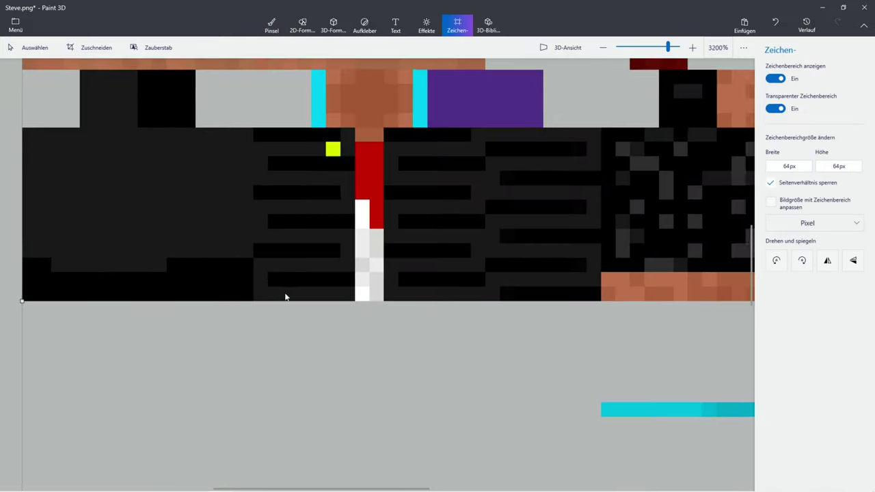
left_click_drag(253, 301, 20, 67)
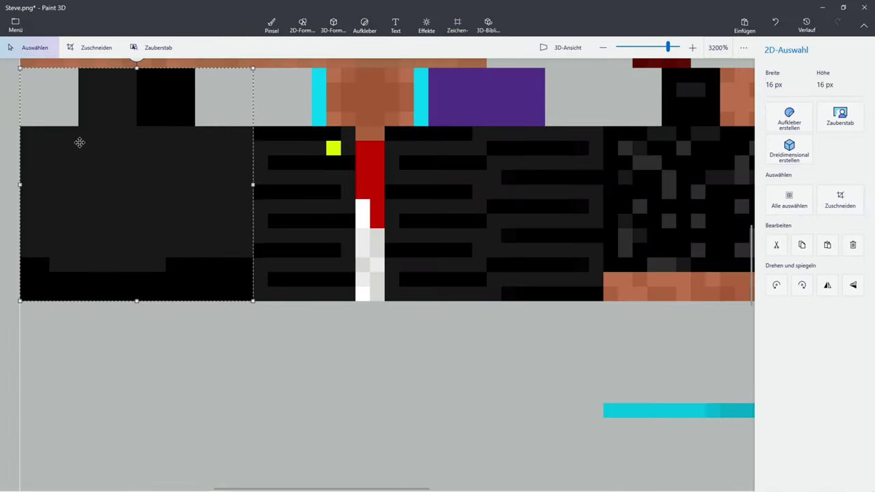
right_click(88, 143)
left_click(115, 201)
right_click(312, 157)
left_click(351, 227)
Paste the copied leg and align it exactly over the purple leg in the lower part of the texture
key("ctrl+v")
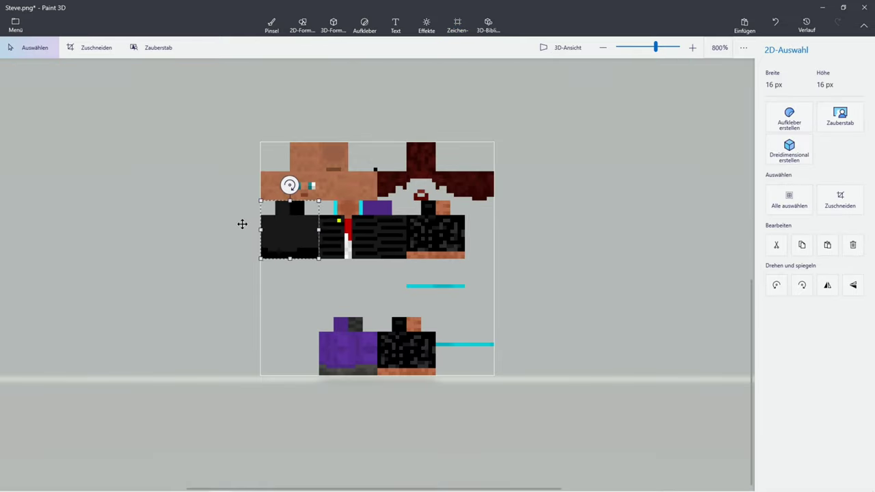
left_click_drag(281, 225, 333, 333)
scroll(370, 378, "up", 6)
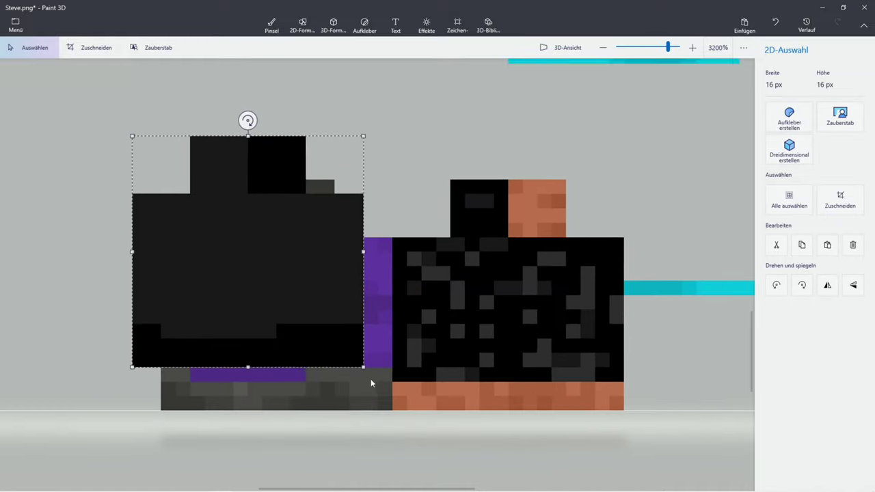
left_click_drag(390, 394, 396, 370)
scroll(391, 352, "down", 6)
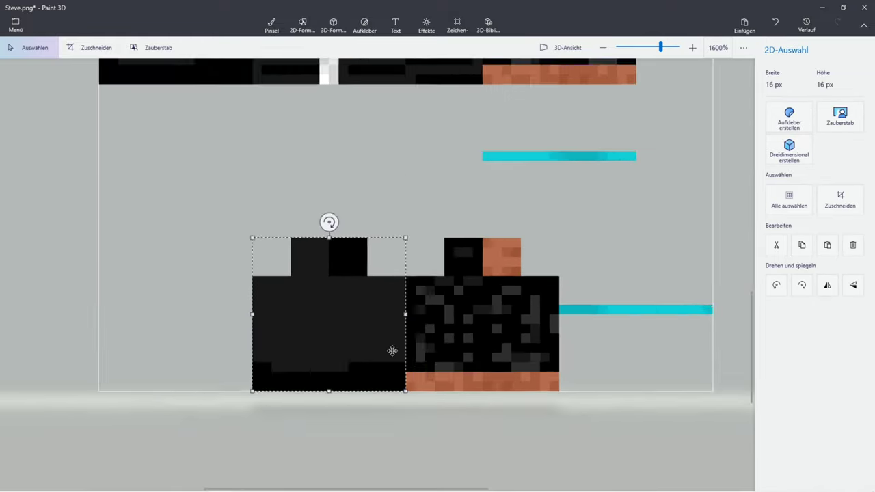
left_click(404, 191)
Pick the jacket's black and paint over the purple block and both cyan strips beside the neck
scroll(404, 189, "up", 4)
left_click(272, 26)
scroll(356, 224, "up", 2)
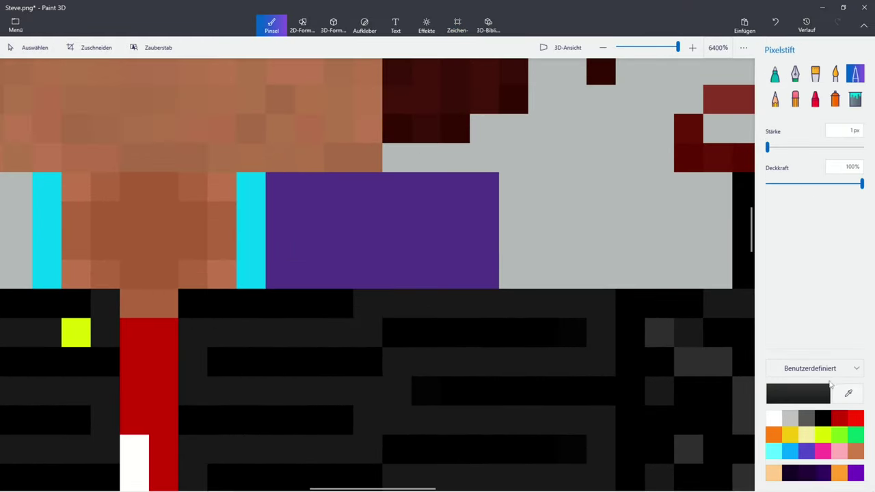
left_click(848, 393)
left_click(268, 294)
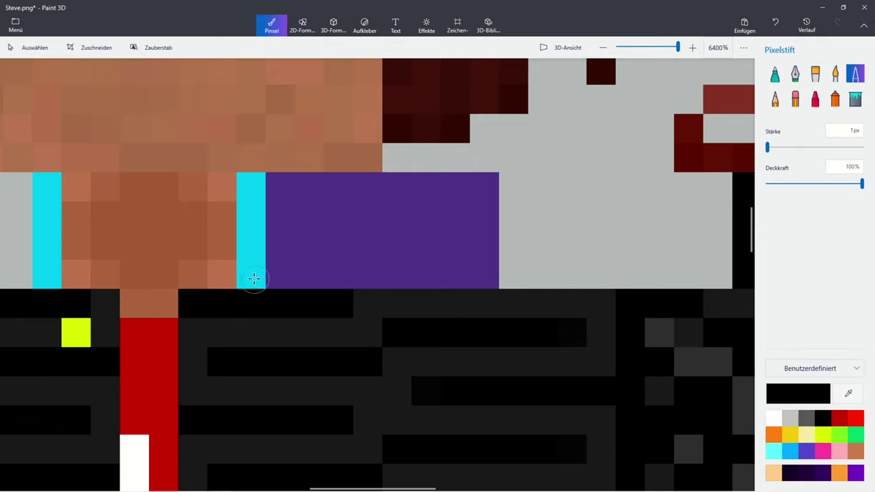
mouse_move(253, 278)
left_mouse_down()
mouse_move(243, 229)
mouse_move(253, 197)
mouse_move(438, 218)
mouse_move(435, 228)
mouse_move(289, 265)
mouse_move(311, 236)
mouse_move(276, 235)
mouse_move(477, 274)
mouse_move(478, 249)
mouse_move(455, 233)
mouse_move(490, 216)
mouse_move(483, 198)
mouse_move(289, 200)
mouse_move(300, 204)
mouse_move(266, 179)
mouse_move(266, 260)
left_mouse_up()
scroll(84, 219, "down", 1)
scroll(124, 207, "up", 1)
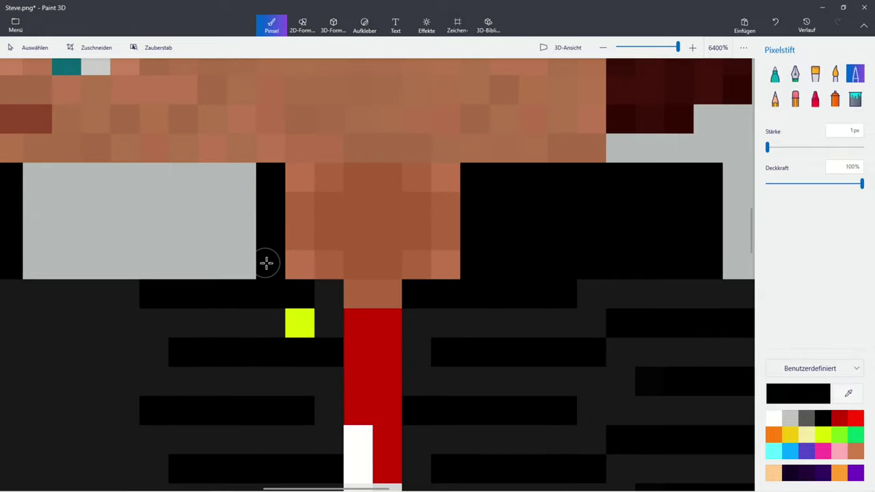
Select the whole 56 × 16 px band with leg, jacket and sleeve, and copy it
scroll(266, 260, "down", 3)
left_click(456, 27)
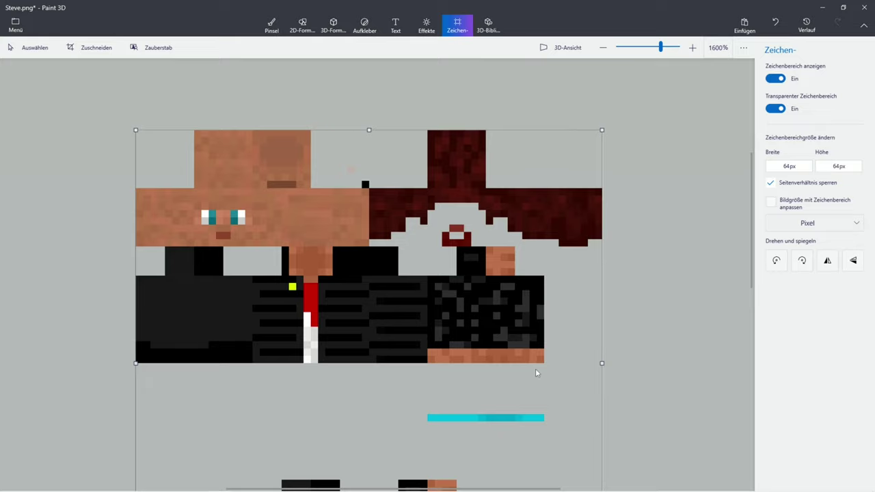
left_click_drag(546, 369, 135, 247)
right_click(321, 284)
left_click(335, 140)
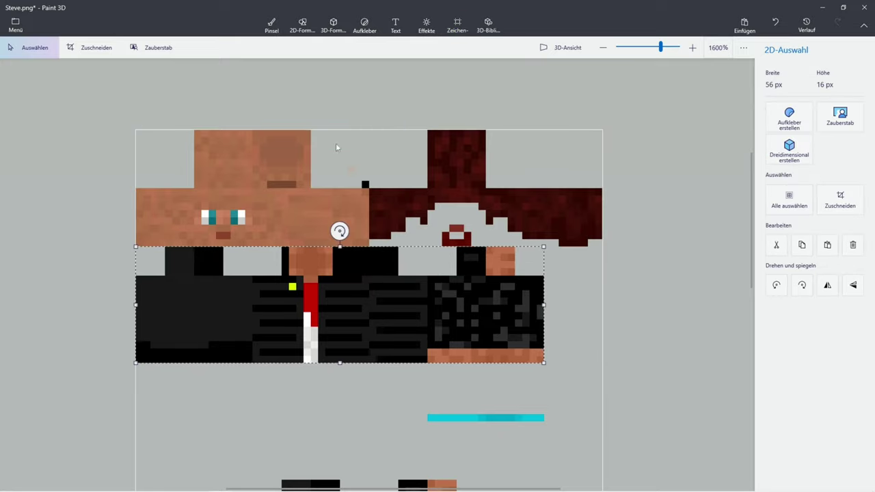
Paste the copied band into the empty area directly below the original body band
scroll(385, 213, "down", 3)
left_click(433, 342)
key("ctrl+v")
scroll(377, 332, "up", 3)
mouse_move(314, 227)
left_mouse_down()
mouse_move(322, 342)
mouse_move(296, 342)
mouse_move(355, 283)
mouse_move(326, 224)
left_mouse_up()
left_click(474, 391)
Copy white shirt pixels and paste them over the lower red pixels of the upper jacket's front
scroll(273, 151, "up", 1)
scroll(352, 197, "up", 1)
right_click(354, 301)
left_click(352, 146)
right_click(332, 250)
left_click(330, 309)
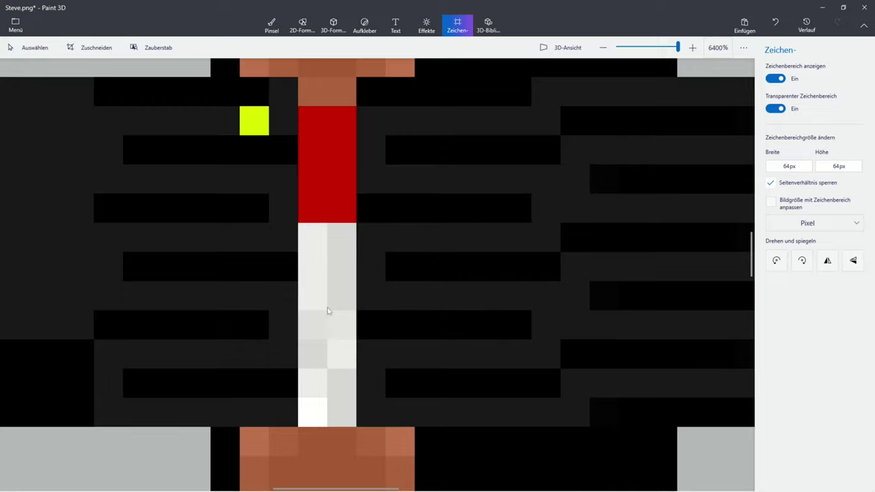
Rotate a 3 × 5 px white shirt piece by a quarter turn and place it across the red strip and adjacent jacket
left_click(802, 285)
left_click_drag(289, 164, 289, 194)
scroll(289, 194, "down", 1)
left_click_drag(279, 194, 283, 166)
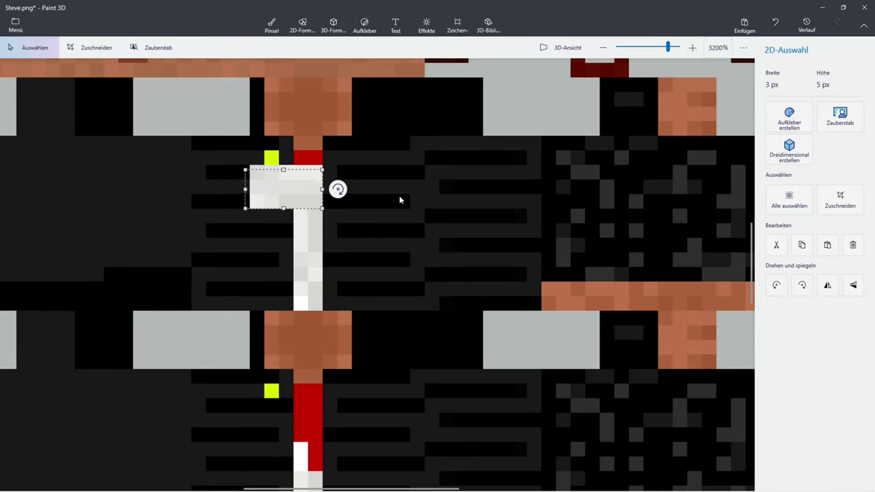
left_click(400, 199)
Paste another white shirt piece and place 3 × 4 px of it at the outer edge of the jacket front
key("ctrl+v")
scroll(274, 214, "down", 1)
scroll(276, 209, "up", 1)
right_click(298, 227)
left_click_drag(291, 237, 204, 203)
left_click(332, 296)
left_click_drag(219, 172, 233, 173)
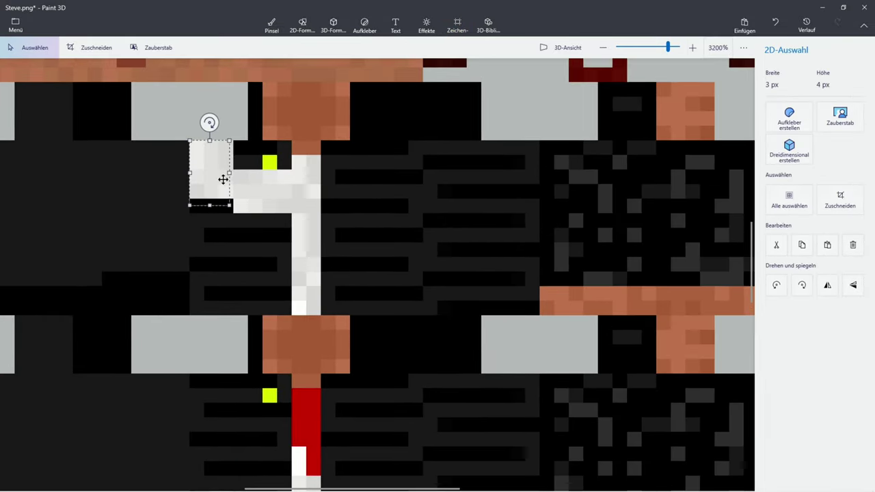
Copy a larger patch of white shirt pixels and cover more black jacket pixels around the lime pixel
right_click(252, 213)
left_click(249, 215)
scroll(248, 216, "up", 1)
left_click_drag(363, 380, 272, 194)
left_click_drag(278, 190, 334, 196)
left_click(412, 293)
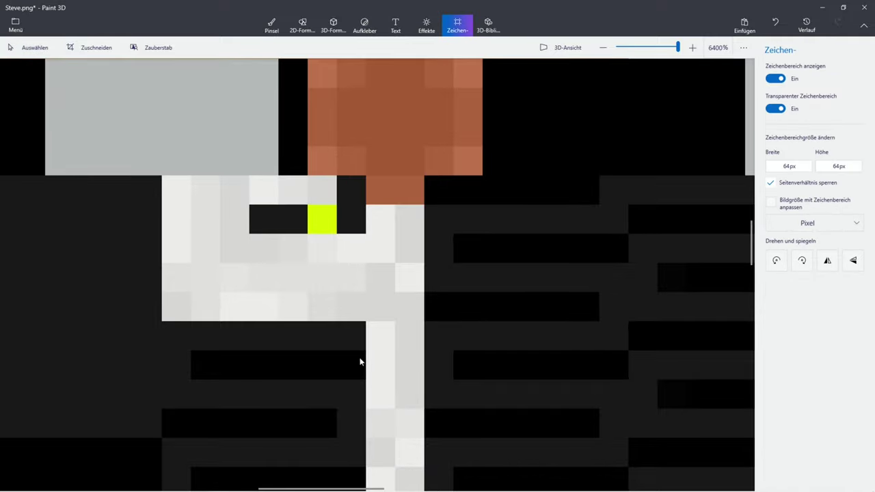
Paste 2 × 3 px white shirt pieces over the remaining black pixels and the lime pixel on the upper jacket front
key("ctrl+v")
right_click(351, 253)
left_click_drag(393, 274, 367, 192)
left_click(397, 303)
left_click(406, 268)
key("ctrl+v")
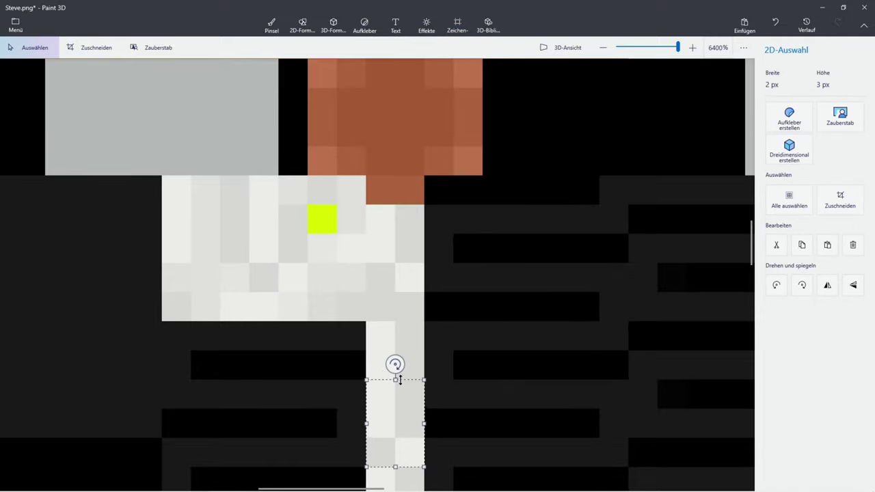
left_click_drag(399, 393, 311, 218)
left_click(433, 278)
scroll(433, 278, "down", 1)
Paste more white shirt pieces across the middle of the jacket front and down along its outer edge
scroll(403, 307, "up", 1)
key("ctrl+v")
left_click_drag(408, 394, 351, 337)
scroll(375, 400, "down", 1)
left_click_drag(364, 386, 293, 351)
scroll(369, 372, "up", 1)
key("ctrl+v")
left_click_drag(278, 416, 250, 416)
left_click(404, 387)
key("ctrl+v")
left_click_drag(412, 409, 207, 351)
left_click_drag(222, 418, 222, 475)
scroll(315, 417, "down", 1)
Cover most of the black pixels in the lower jacket front with further pasted white shirt pieces
right_click(345, 432)
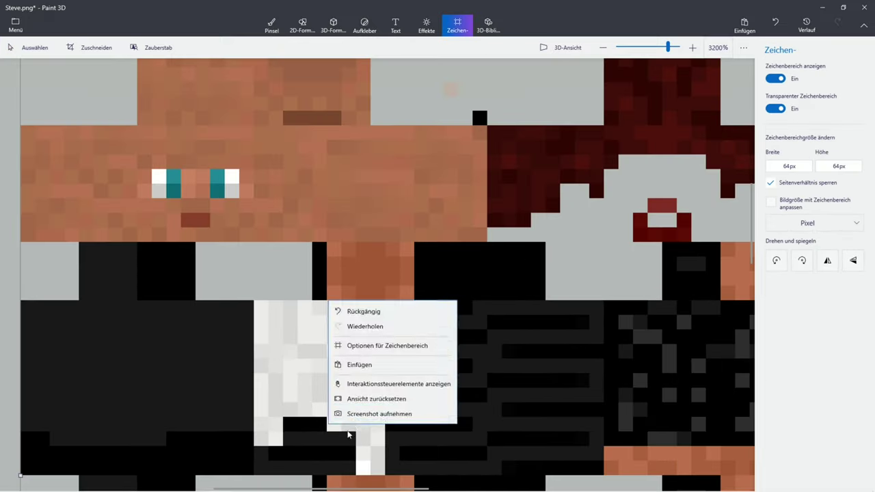
left_click(360, 365)
left_click_drag(373, 427, 300, 442)
left_click_drag(312, 439, 351, 433)
key("ctrl+v")
scroll(342, 424, "down", 1)
scroll(334, 451, "up", 1)
right_click(402, 429)
left_click(428, 368)
right_click(386, 416)
left_click(369, 425)
Paste 2 × 3 px white pieces over the last black pixels along the bottom and outer corner of the jacket front
scroll(339, 429, "up", 1)
key("ctrl+v")
left_click_drag(413, 379, 325, 437)
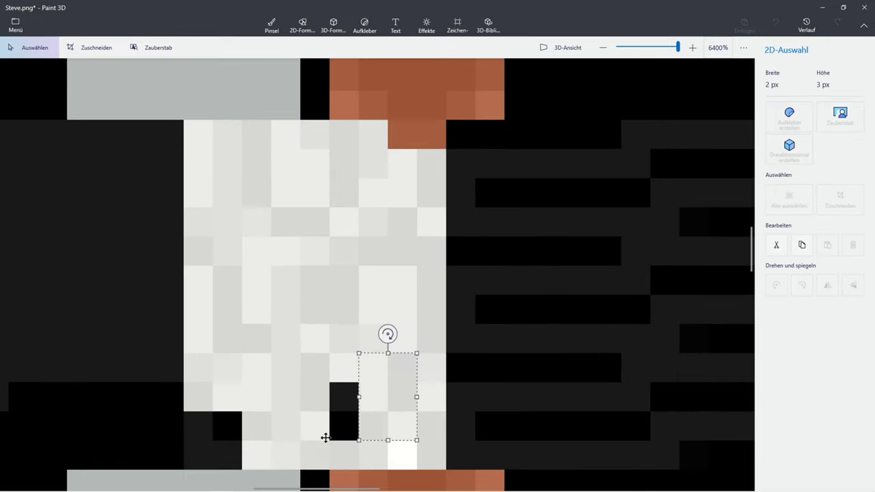
left_click(307, 438)
key("ctrl+v")
scroll(199, 459, "down", 1)
left_click_drag(403, 371, 206, 463)
Copy a patch of the finished white shirt front and place it over the adjoining striped side and back of the body
left_click_drag(192, 289, 310, 442)
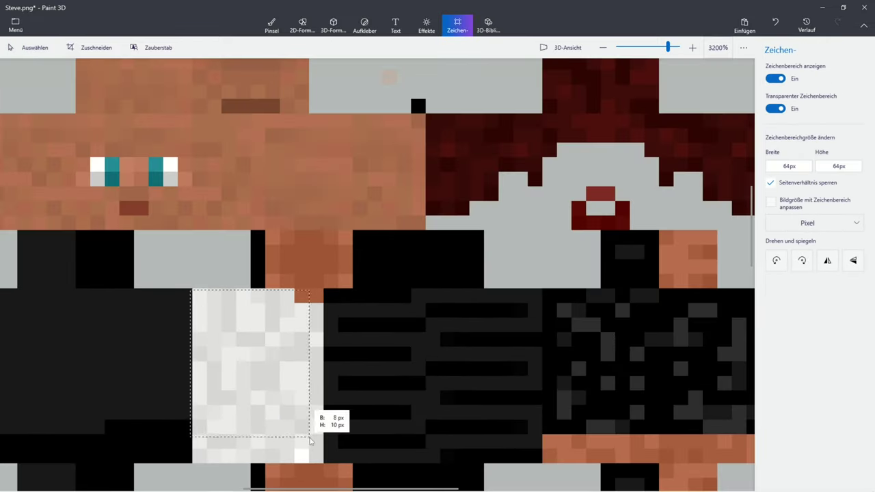
key("ctrl+c")
right_click(358, 425)
left_click(389, 357)
scroll(237, 353, "down", 1)
scroll(236, 385, "up", 1)
left_click_drag(246, 381, 449, 364)
left_click(489, 412)
Paste the white shirt patch again, flip it vertically and cover the rest of the striped back with it
key("ctrl+v")
scroll(348, 380, "down", 1)
scroll(450, 363, "up", 1)
left_click(853, 285)
left_click(574, 299)
scroll(515, 301, "down", 1)
scroll(388, 287, "up", 1)
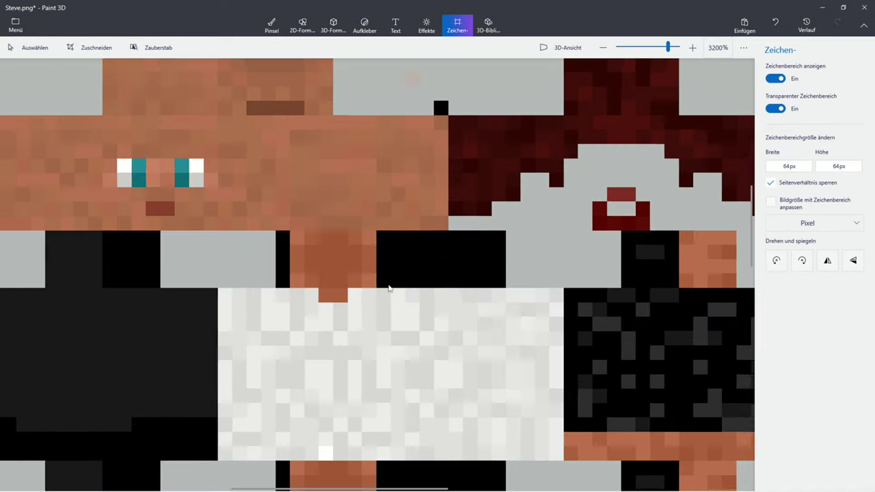
Copy a 9 × 4 px skin-coloured patch from the head and place it over the black area beside the neck
left_click_drag(318, 157, 463, 281)
key("ctrl+c")
key("ctrl+v")
left_click_drag(419, 259, 379, 260)
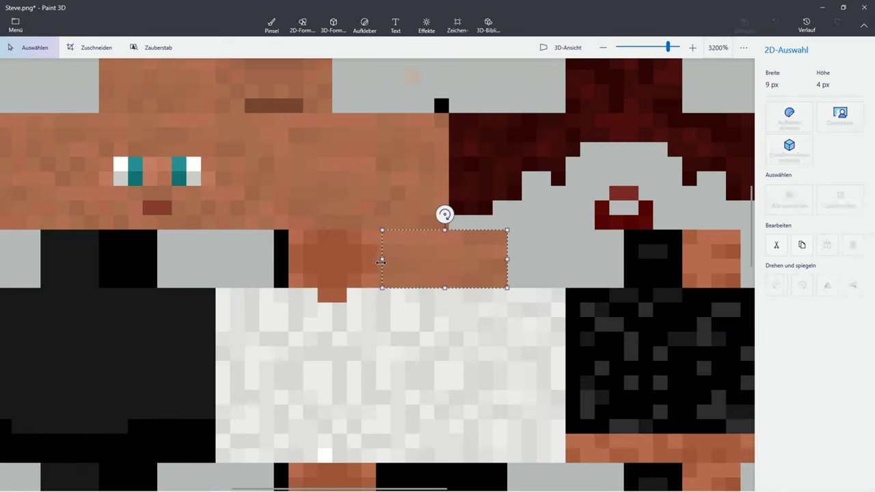
Cover the narrow black strip on the other side of the neck with copied skin pixels and undo the stray edit
right_click(300, 225)
left_click(332, 294)
scroll(349, 237, "down", 1)
left_click_drag(367, 212, 324, 284)
key("ctrl+z")
scroll(358, 227, "down", 2)
scroll(390, 251, "up", 1)
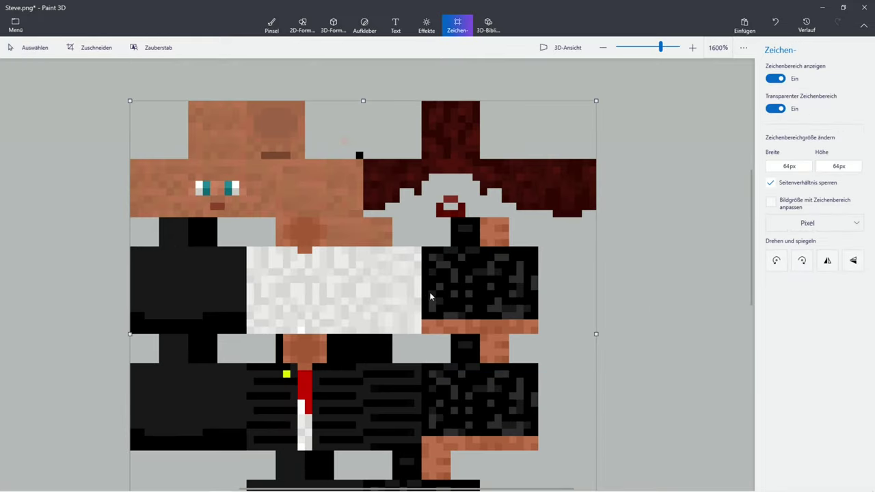
Copy a 5 × 4 px patch of white shirt pixels and place it over the upper corner of the base arm's black sleeve
key("ctrl+v")
left_click(564, 166)
scroll(309, 288, "up", 1)
left_click_drag(274, 262, 345, 320)
right_click(308, 282)
left_click(333, 134)
scroll(271, 284, "down", 1)
left_click_drag(291, 288, 421, 259)
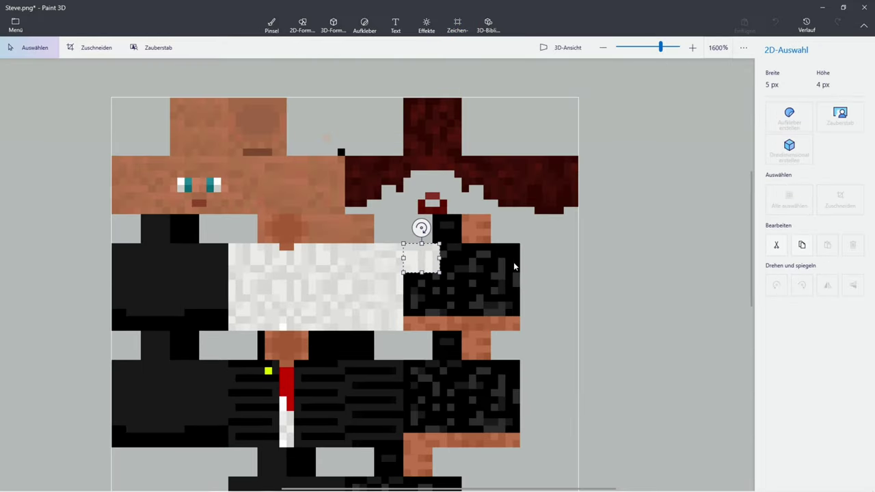
Extend the white pixels across the full width of the upper sleeve, mirroring the patch horizontally
scroll(515, 265, "up", 1)
left_click_drag(366, 254, 524, 255)
left_click(827, 285)
left_click_drag(409, 284, 409, 298)
left_click(605, 274)
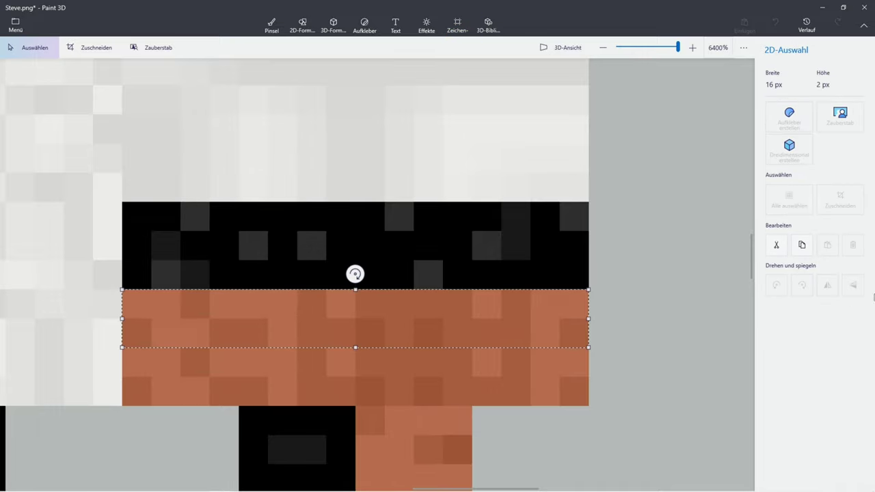
Cover the remaining black sleeve rows with the 16 × 2 px skin strip and place white shirt pixels on the arm's shoulder top
right_click(534, 362)
left_click(564, 425)
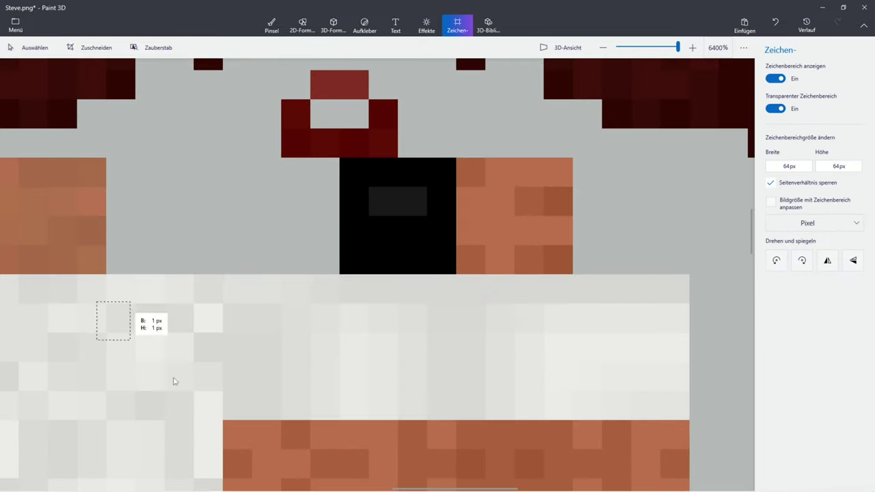
right_click(344, 226)
left_click(379, 289)
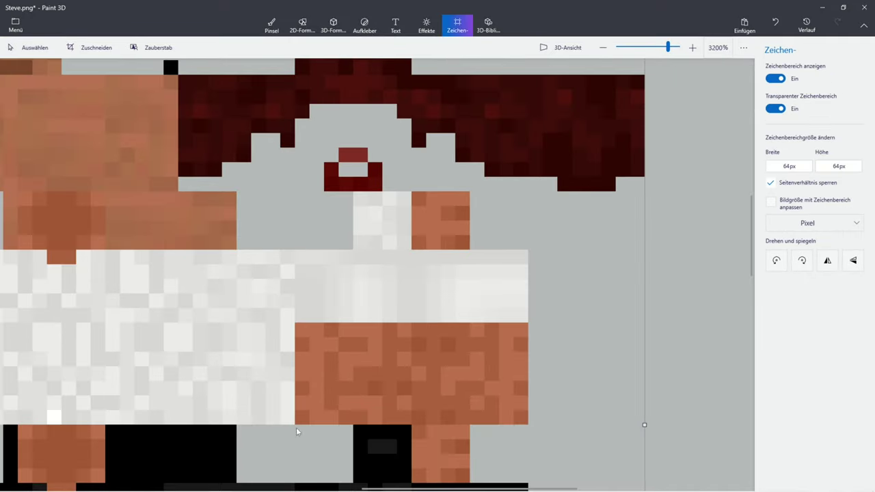
right_click(564, 267)
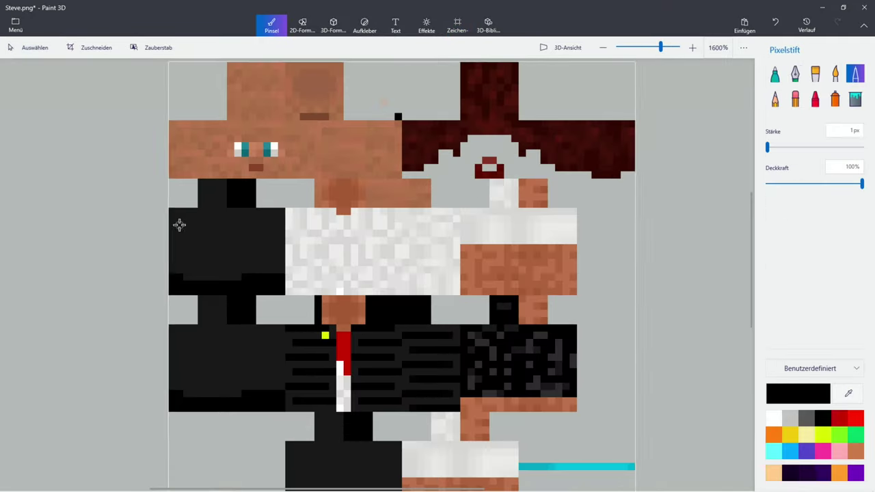
Sample the dark grey of the trousers and recolour the black shoe pixels on the base leg with the pixel pen
scroll(179, 224, "up", 1)
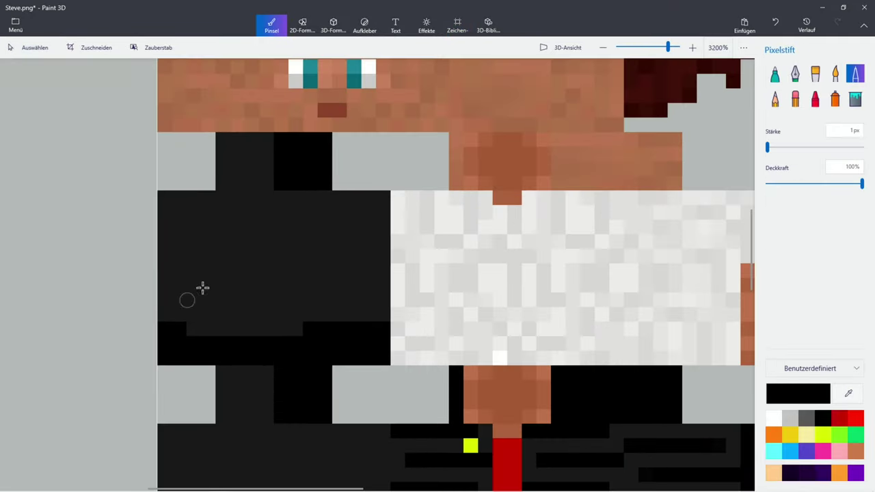
scroll(204, 324, "up", 2)
left_click(848, 394)
left_click(422, 257)
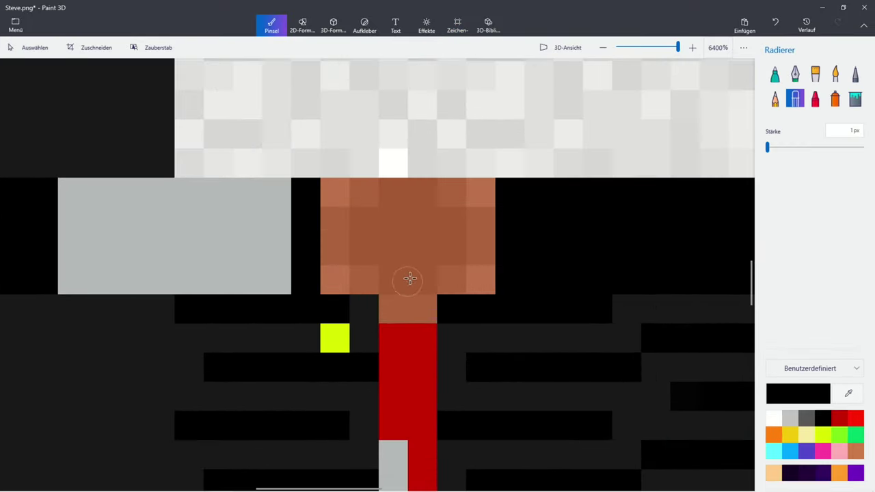
Erase the neck skin and the skin-coloured hand pixels from the outer jacket layer with the 1 px eraser
mouse_move(410, 280)
left_mouse_down()
mouse_move(447, 203)
mouse_move(387, 216)
left_mouse_up()
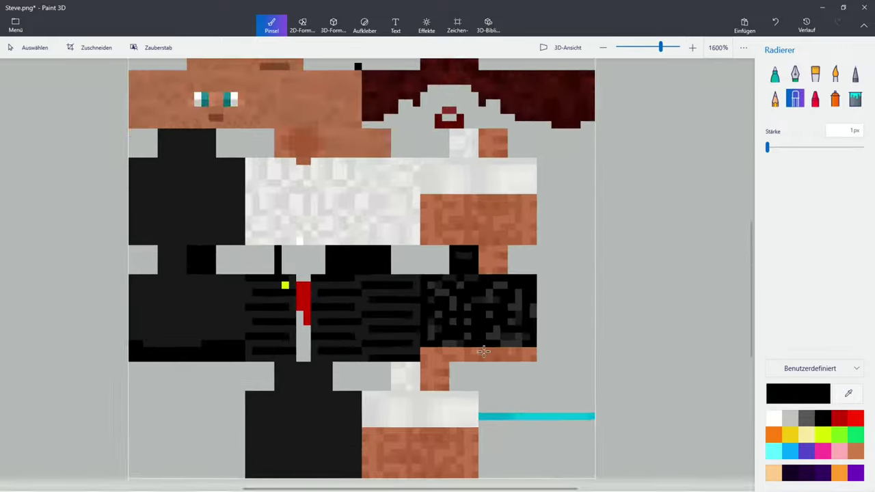
scroll(417, 358, "up", 2)
mouse_move(441, 334)
left_mouse_down()
mouse_move(654, 355)
mouse_move(482, 336)
left_mouse_up()
scroll(383, 334, "down", 2)
scroll(458, 141, "up", 2)
mouse_move(424, 140)
left_mouse_down()
mouse_move(517, 162)
mouse_move(451, 140)
left_mouse_up()
scroll(490, 186, "down", 3)
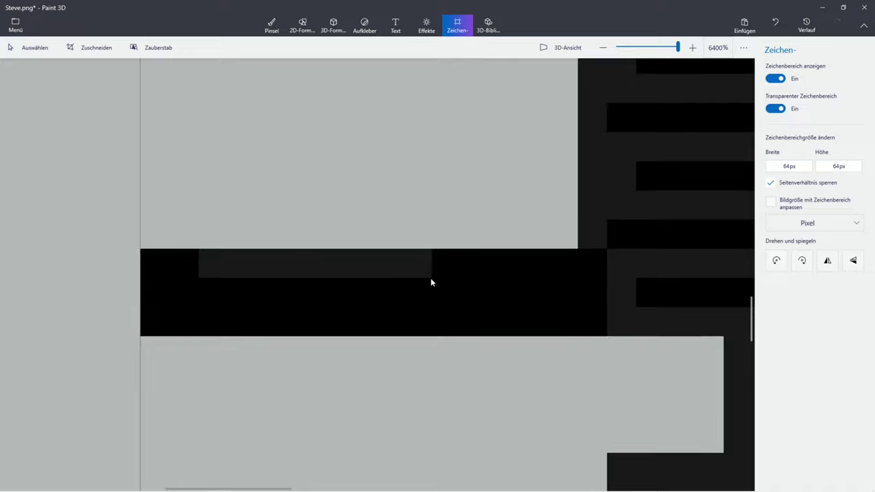
Delete the dark grey trouser strip above the black shoe in the outer leg layer
left_click_drag(432, 278, 199, 249)
key("Delete")
scroll(323, 232, "down", 3)
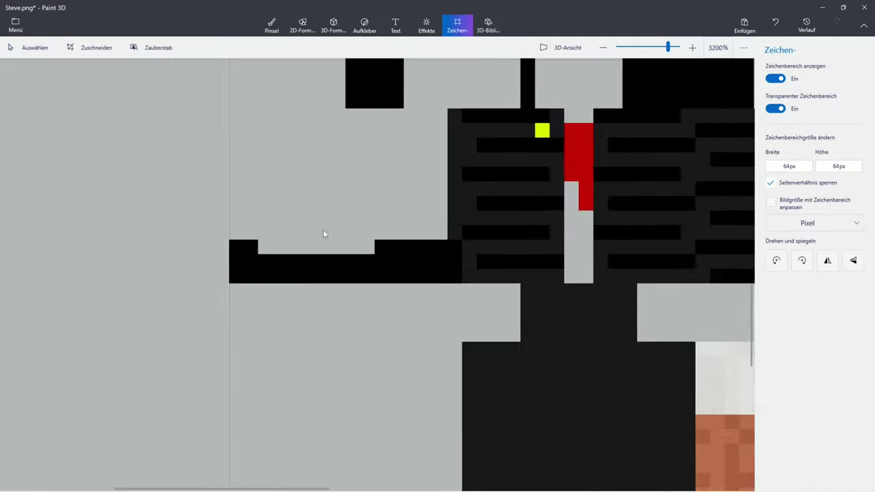
Copy the 4 × 4 px black sole block of the outer leg layer
scroll(294, 344, "up", 1)
left_click_drag(294, 344, 181, 228)
key("ctrl+c")
left_click(322, 299)
key("ctrl+v")
left_click_drag(377, 276, 245, 402)
left_click(404, 378)
key("ctrl+z")
key("ctrl+z")
Paste the black sole block into the other leg's outer layer area and nudge it into place
key("ctrl+v")
left_click_drag(401, 332, 260, 458)
left_click(287, 468)
mouse_move(292, 461)
left_mouse_down()
mouse_move(173, 392)
mouse_move(180, 344)
left_mouse_up()
left_click(292, 465)
left_click_drag(254, 403, 262, 403)
left_click(476, 363)
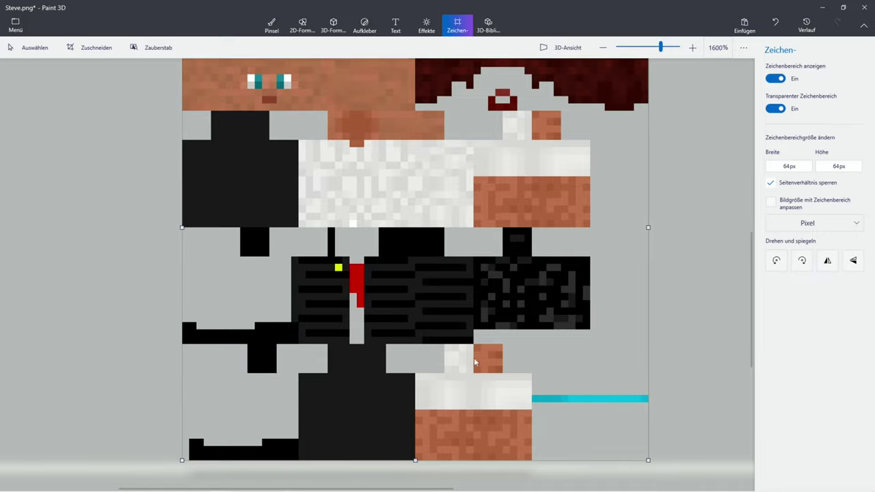
Copy the black mottled jacket sleeve and place it in the outer layer area of the other arm
left_click_drag(677, 230, 677, 230)
right_click(543, 296)
left_click(564, 188)
key("ctrl+v")
left_click_drag(326, 290, 567, 417)
left_click(664, 294)
Examine the whole skin texture, checking the base body, arms and legs against the outer jacket and shoe layers
scroll(626, 305, "down", 5)
key("ctrl+plus")
key("ctrl+plus")
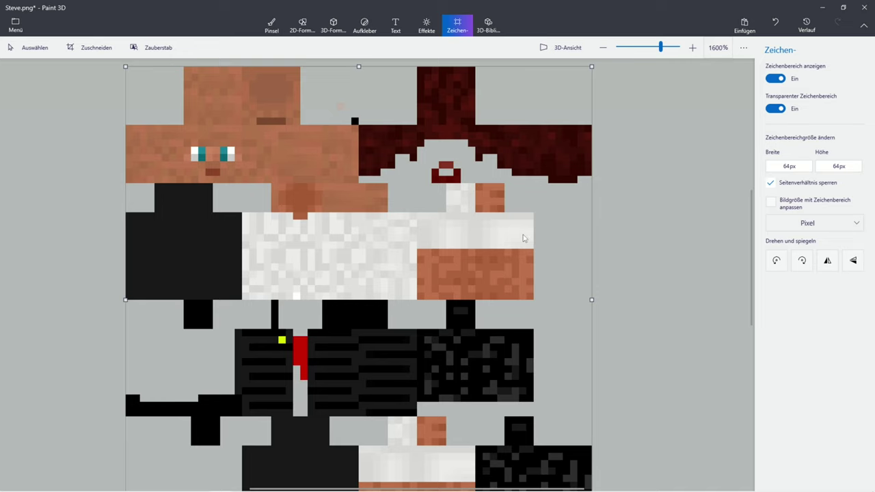
scroll(523, 238, "up", 2)
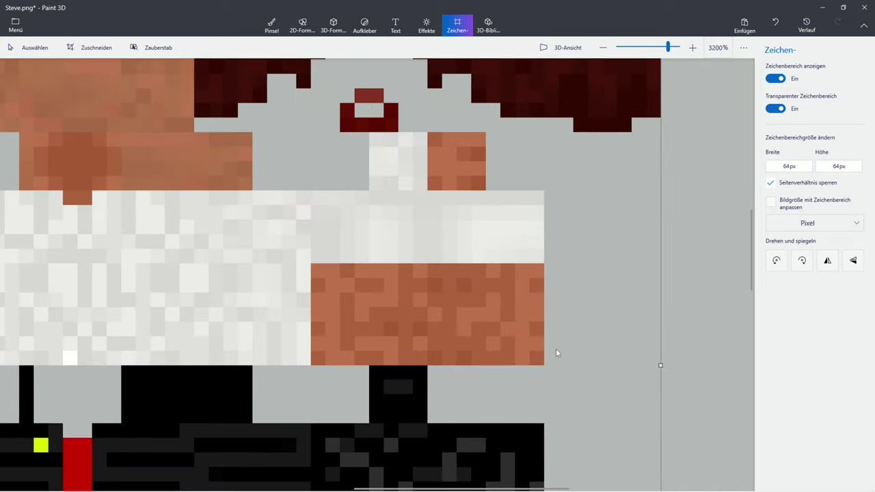
scroll(467, 282, "down", 2)
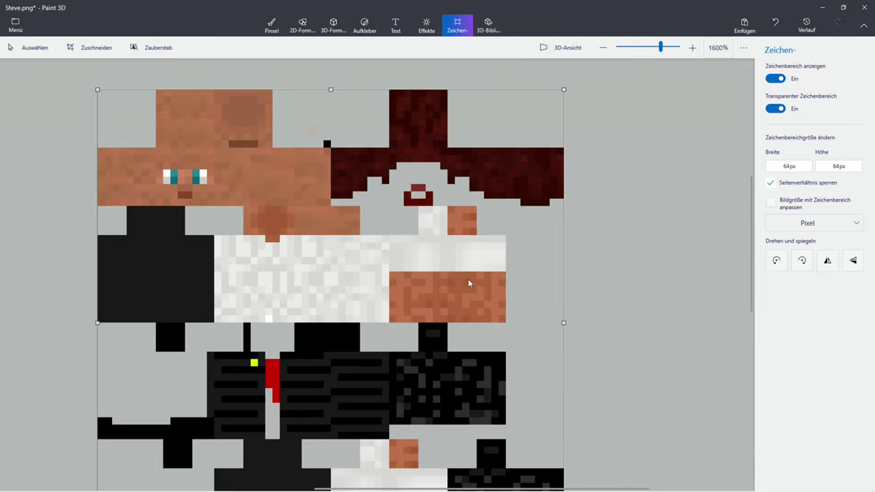
scroll(469, 283, "up", 2)
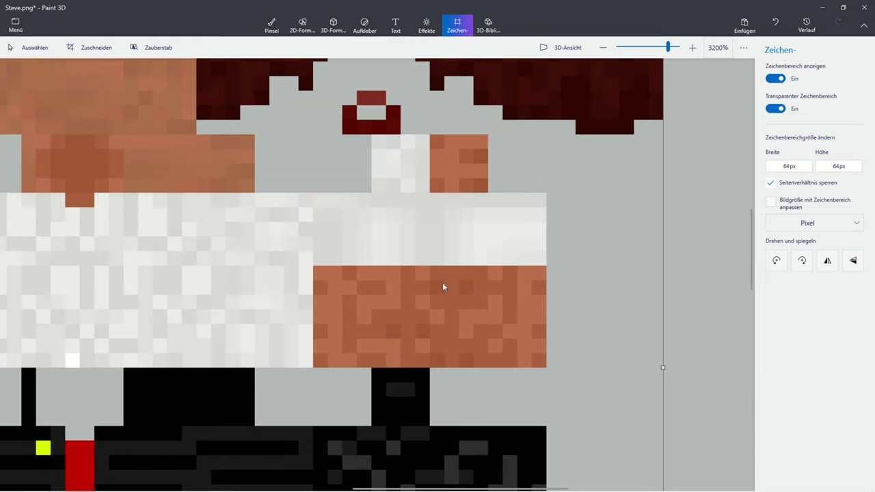
scroll(348, 201, "down", 6)
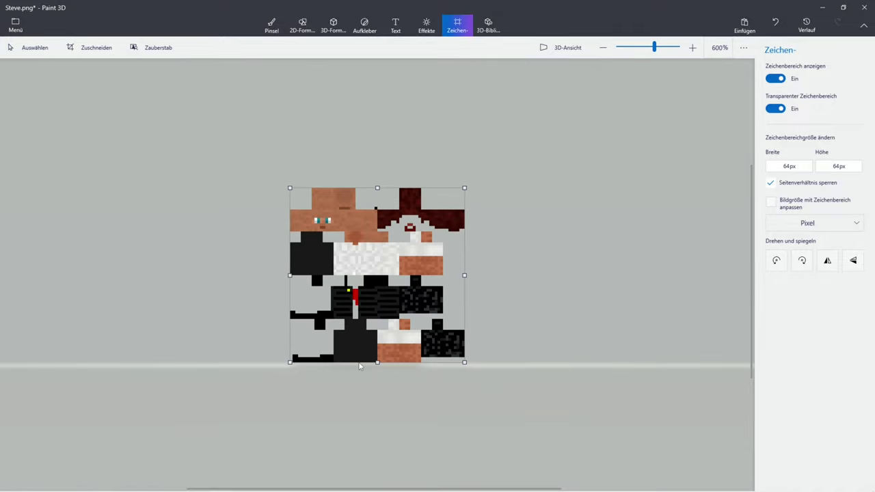
scroll(410, 337, "up", 2)
scroll(307, 341, "down", 1)
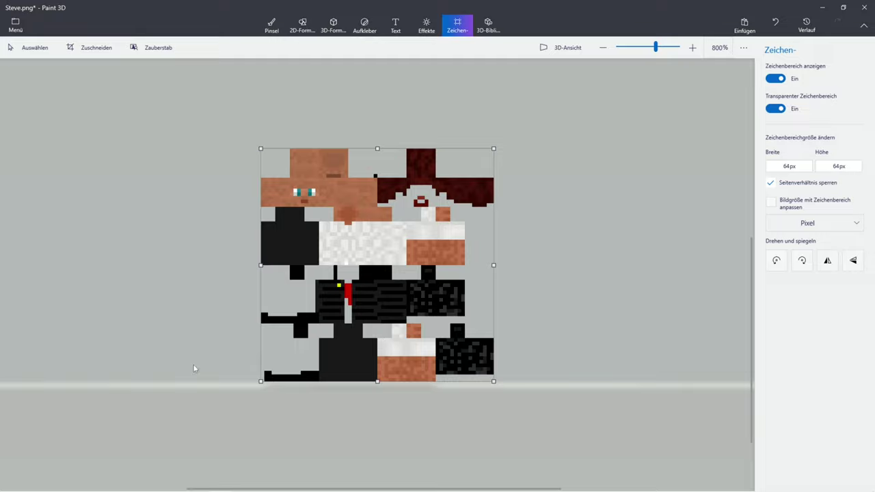
scroll(222, 316, "up", 2)
scroll(305, 212, "up", 3)
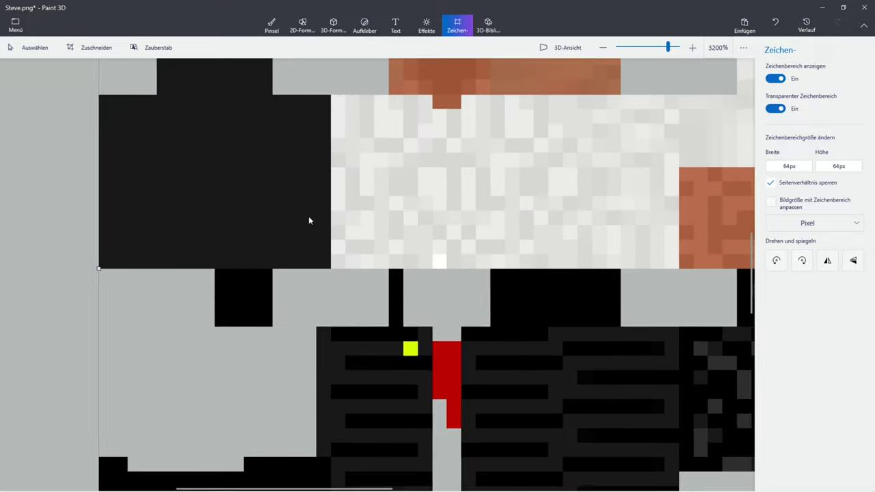
scroll(99, 298, "down", 3)
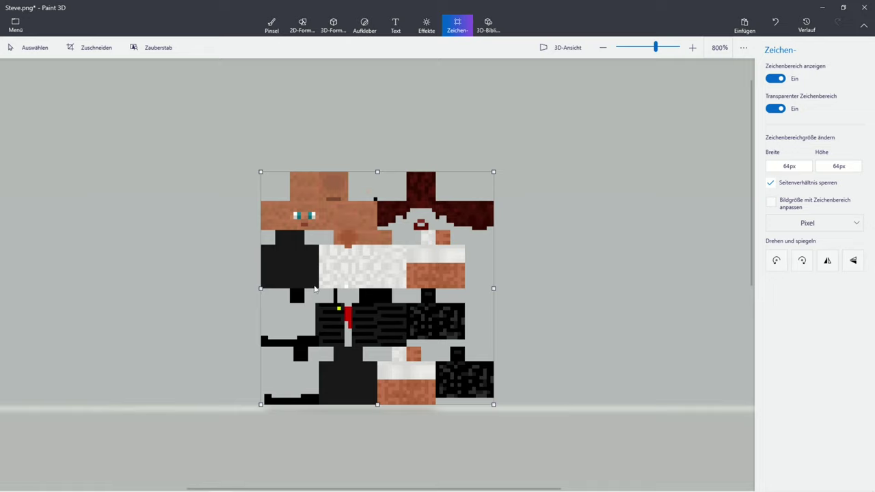
scroll(303, 270, "up", 3)
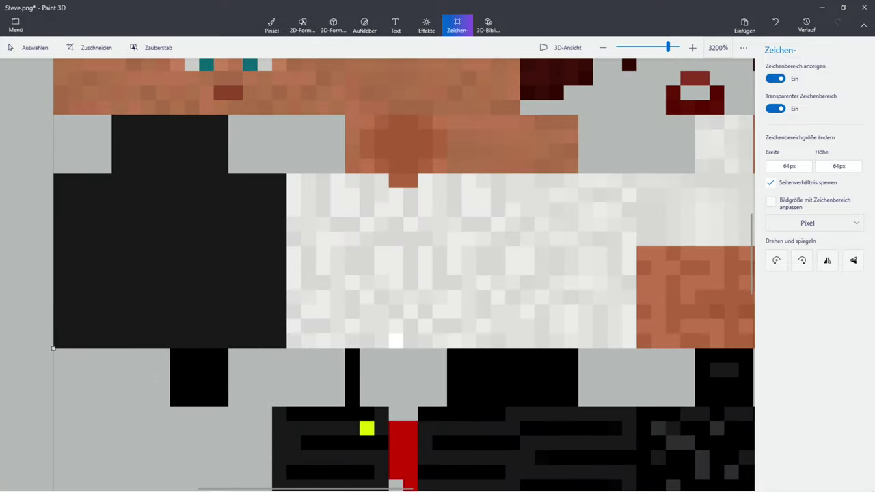
scroll(126, 278, "down", 3)
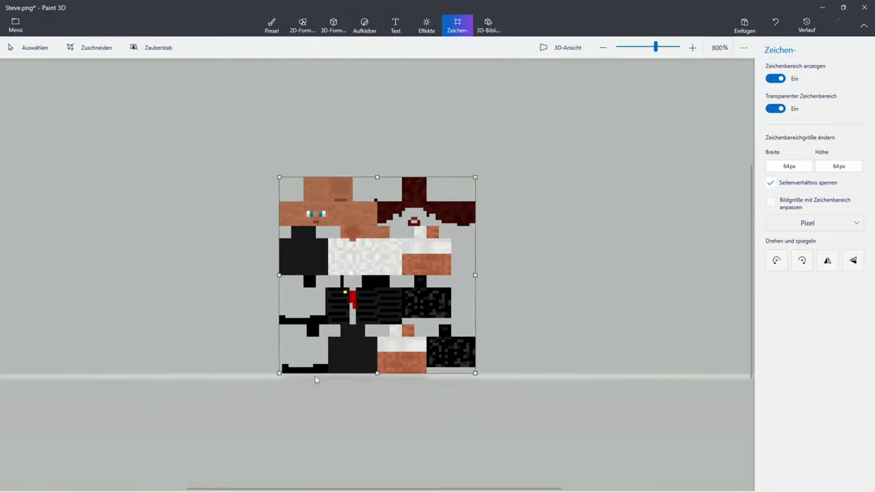
scroll(281, 375, "up", 5)
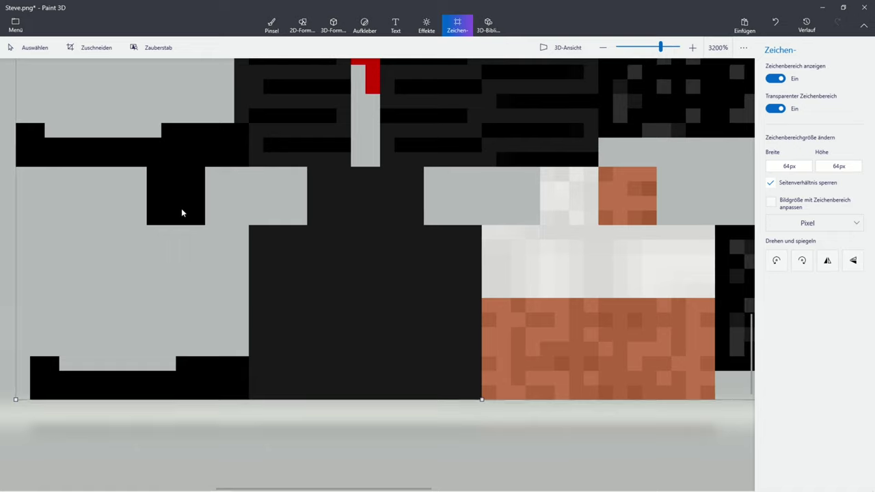
scroll(181, 211, "down", 4)
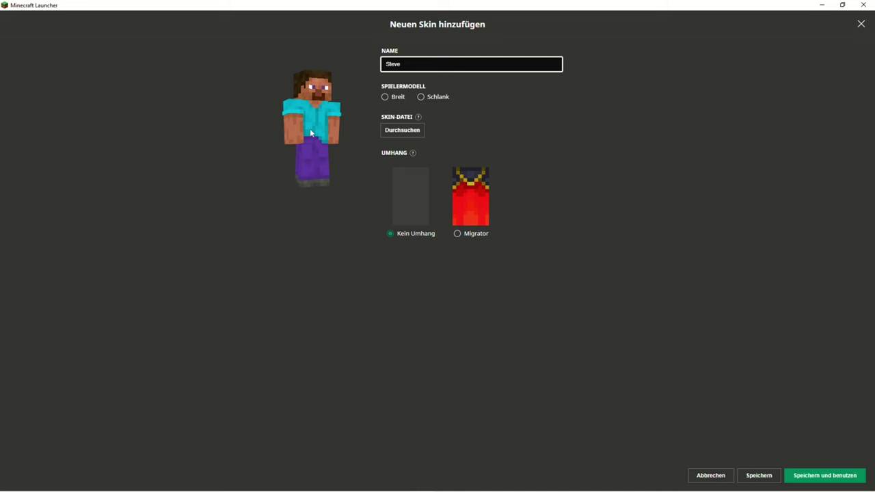
Switch to the Minecraft Launcher and turn the Steve skin preview to examine its front, sides and back
mouse_move(311, 130)
left_mouse_down()
mouse_move(232, 153)
mouse_move(124, 144)
mouse_move(119, 125)
left_mouse_up()
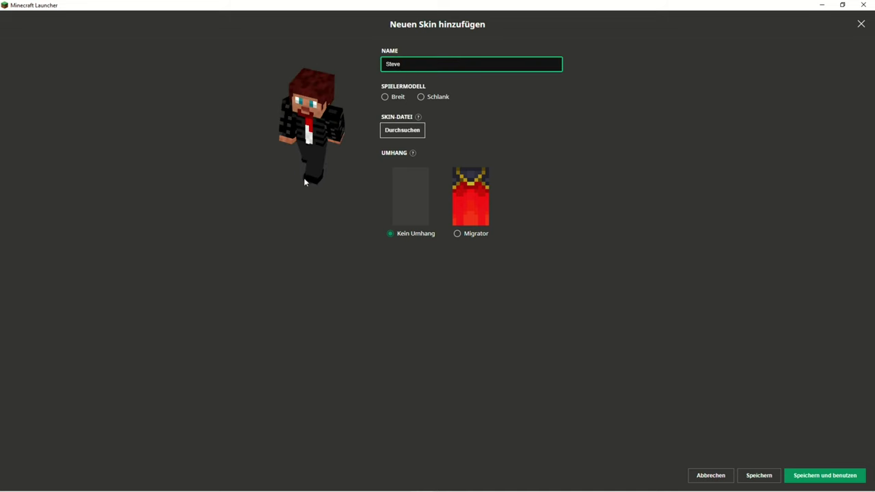
left_click_drag(304, 179, 506, 129)
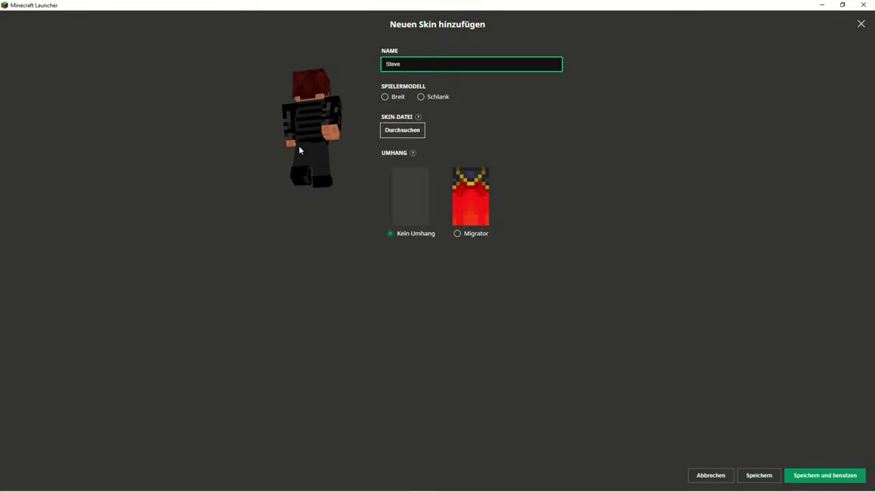
left_click_drag(299, 147, 256, 132)
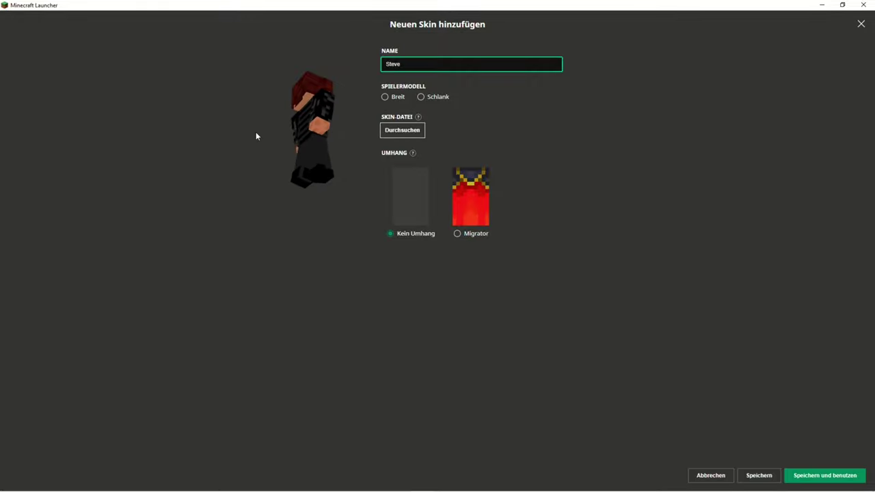
left_click_drag(282, 116, 378, 175)
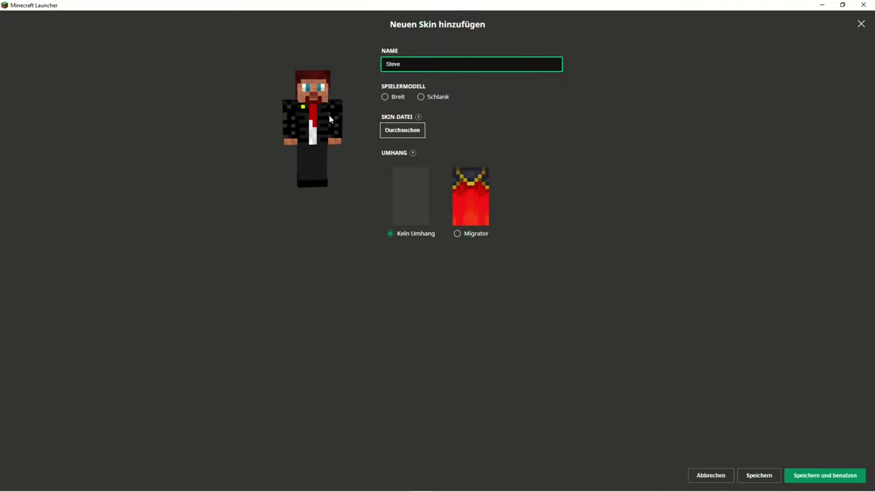
left_click_drag(315, 132, 340, 75)
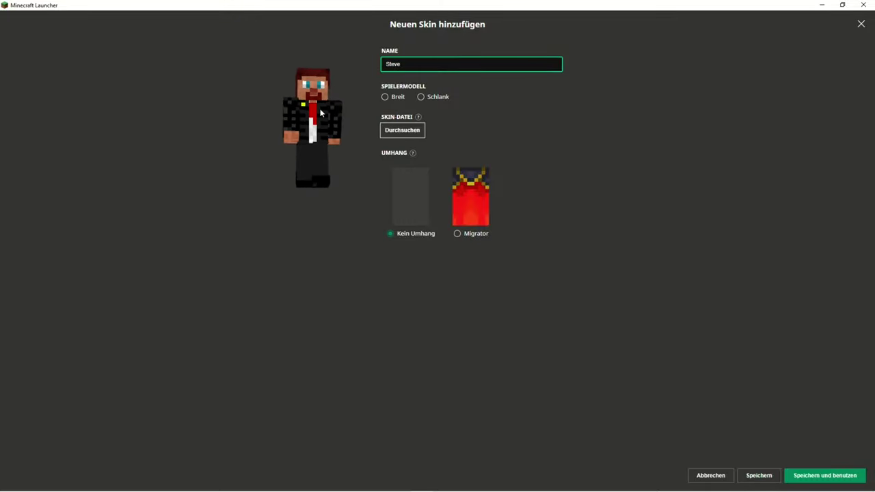
left_click_drag(317, 139, 664, 158)
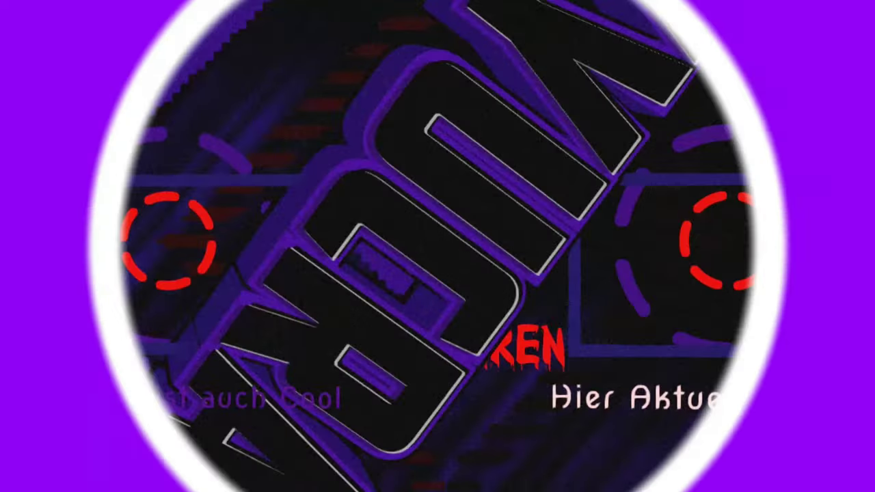